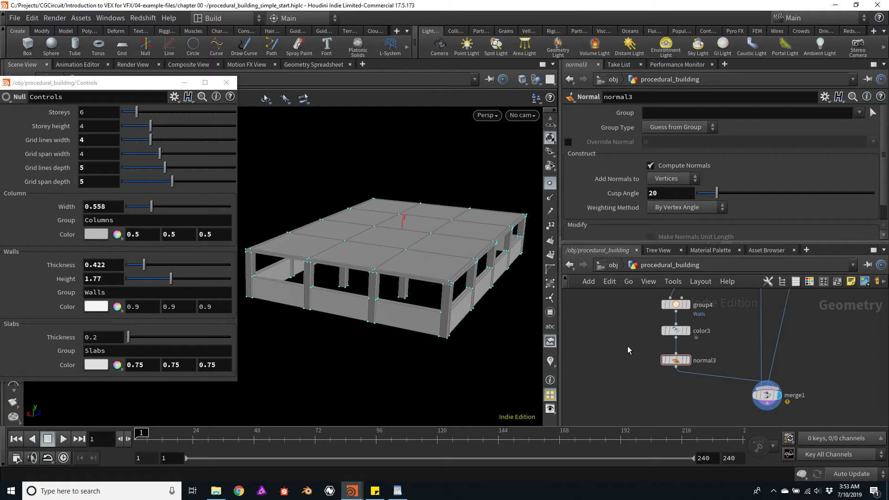
# Maximize the network editor and zoom in on the normal3 and merge1 nodes
pyautogui.hotkey('ctrl', 'b')
pyautogui.scroll(-6, 591, 269)
pyautogui.moveTo(581, 228); pyautogui.dragTo(574, 307, button='middle')
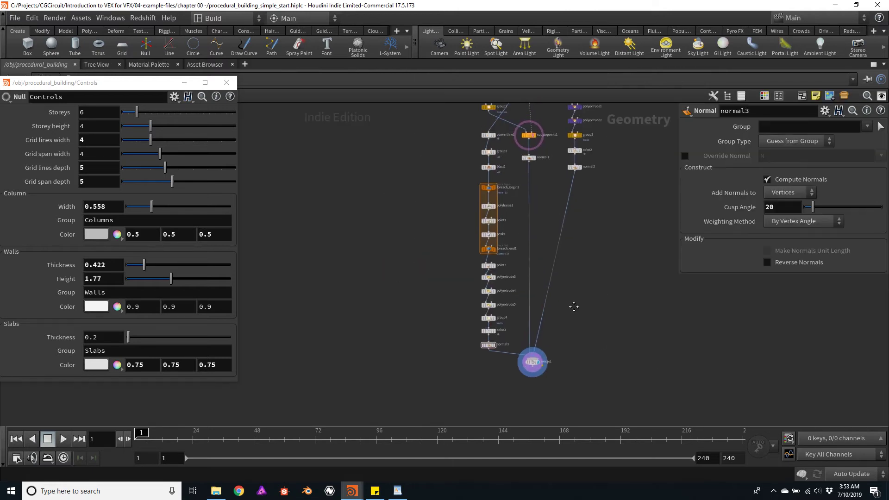
pyautogui.scroll(-2, 604, 246)
pyautogui.moveTo(604, 246); pyautogui.dragTo(596, 271, button='middle')
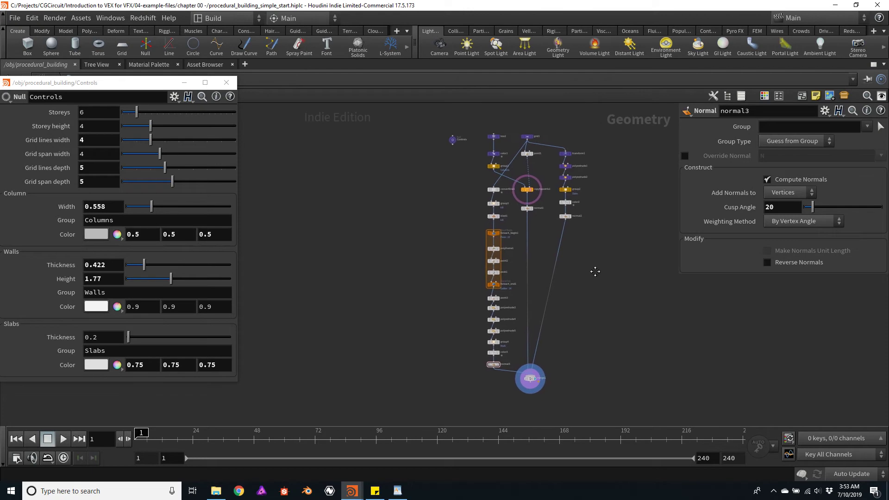
pyautogui.moveTo(593, 324); pyautogui.dragTo(592, 298, button='middle')
pyautogui.scroll(5, 570, 301)
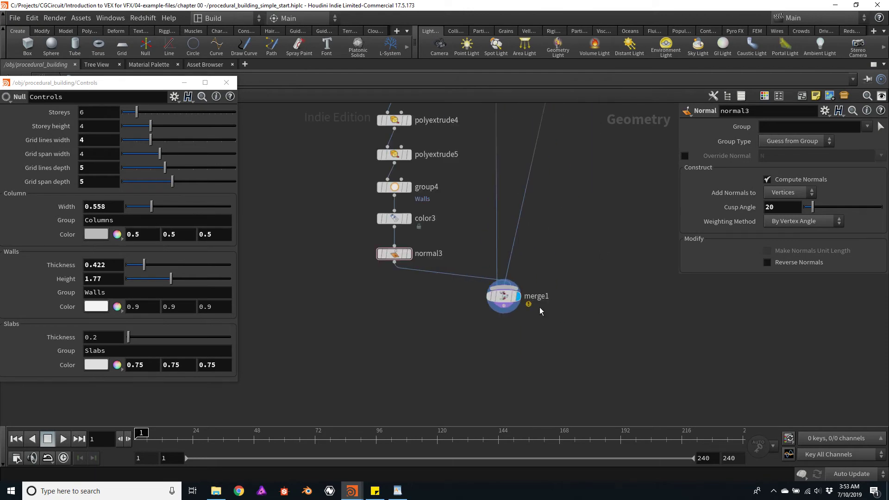
pyautogui.moveTo(504, 301)
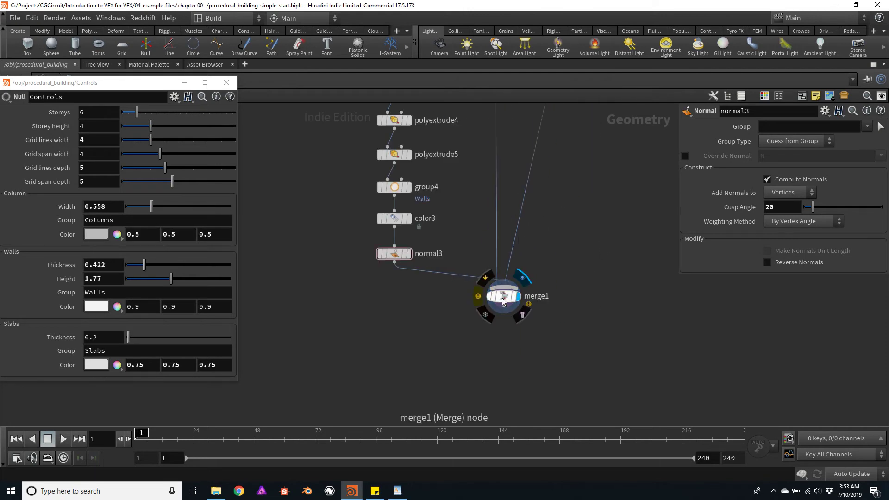
pyautogui.click(478, 297)
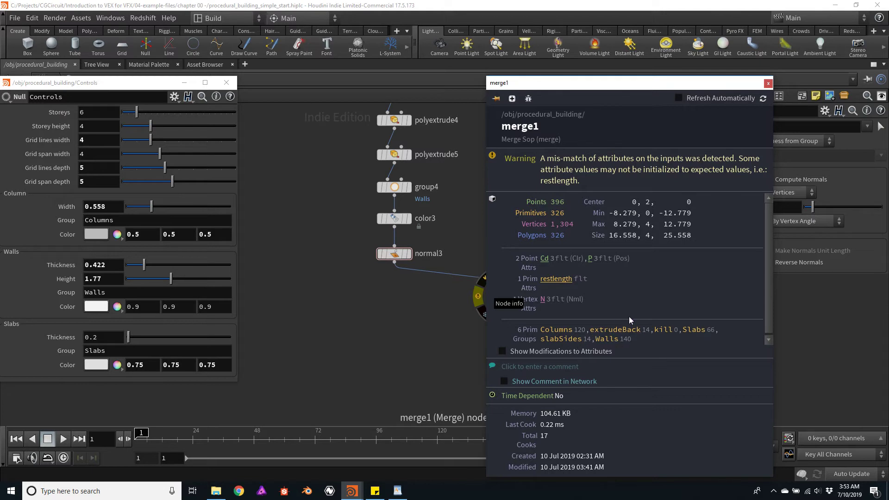
pyautogui.click(769, 84)
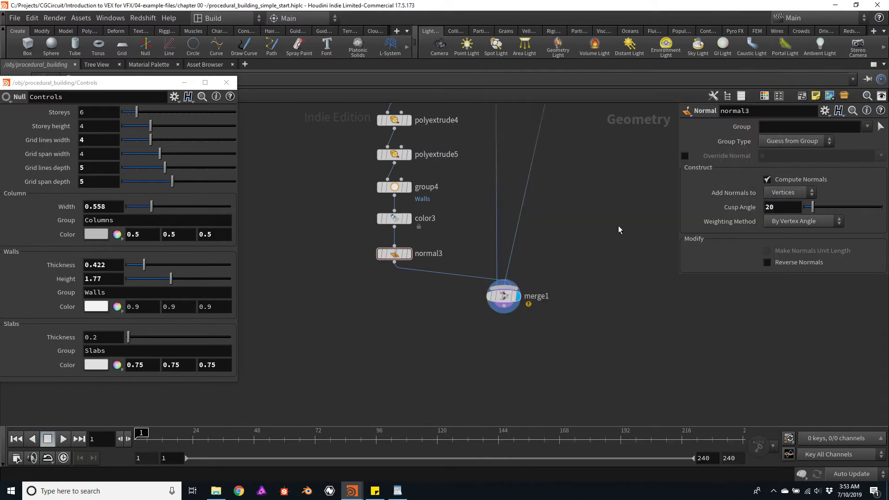
pyautogui.press('f')
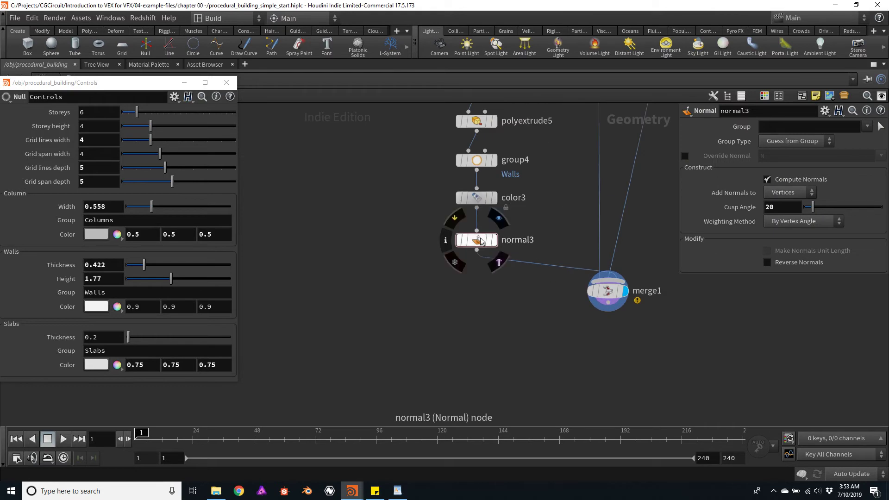
pyautogui.click(446, 240)
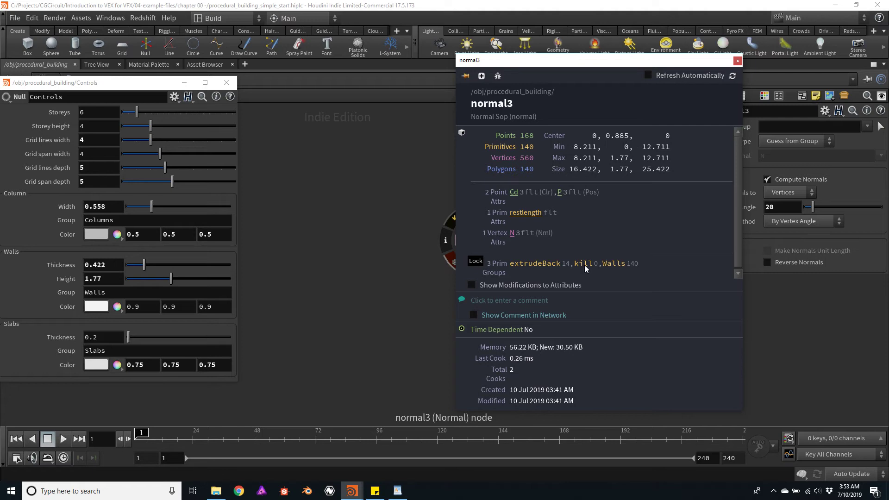
pyautogui.click(738, 61)
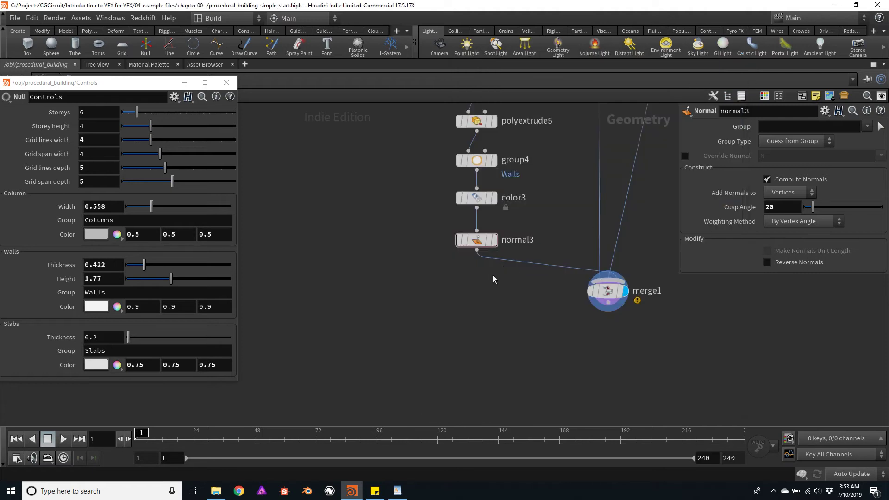
# Insert a Group Delete node between normal3 and merge1 and set its display flag
pyautogui.press('Tab')
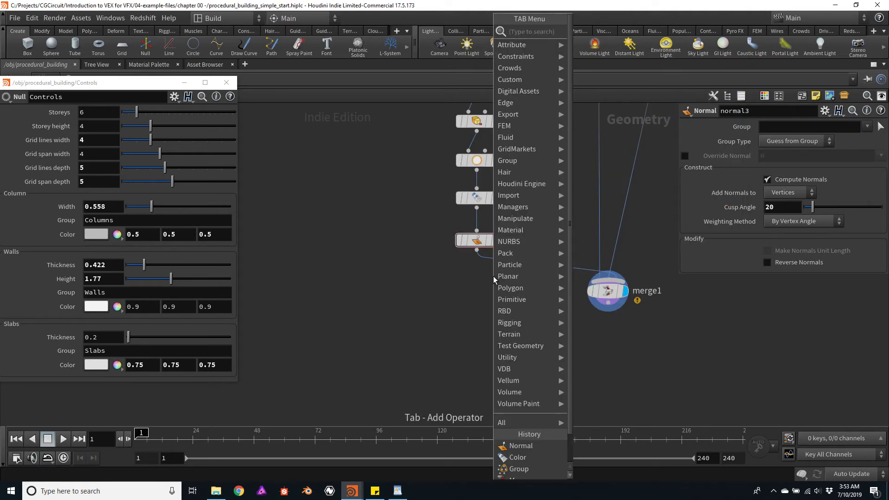
pyautogui.write('group exp')
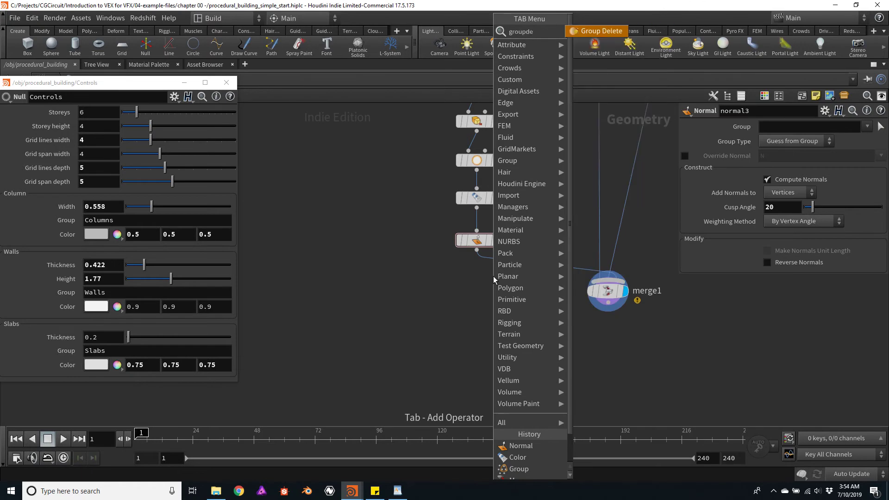
pyautogui.press('Return')
pyautogui.click(493, 276)
pyautogui.moveTo(495, 276)
pyautogui.mouseDown()
pyautogui.moveTo(518, 266)
pyautogui.moveTo(521, 281)
pyautogui.moveTo(483, 282)
pyautogui.mouseUp()
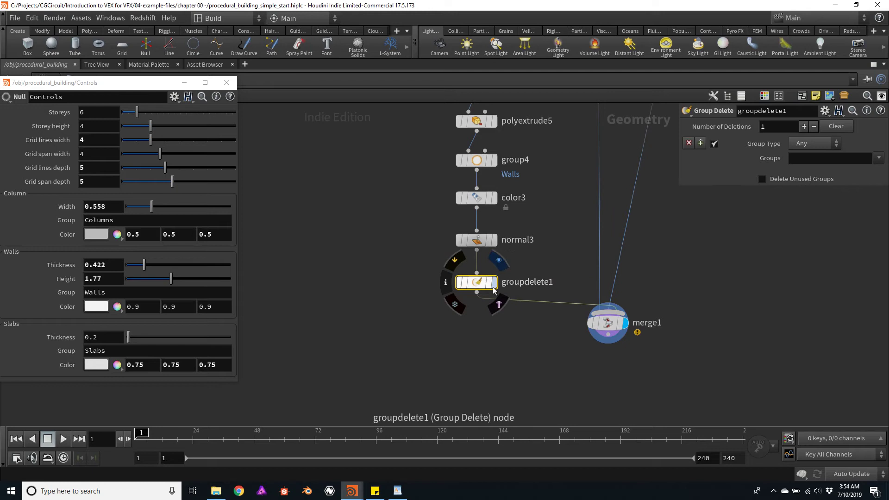
pyautogui.click(495, 285)
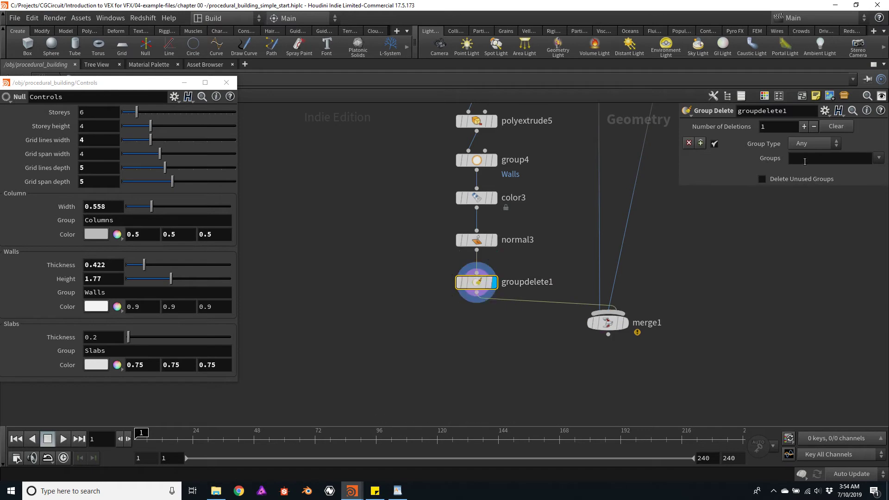
# Set groupdelete1 to delete the extrudeBack and kill groups
pyautogui.click(880, 160)
pyautogui.click(860, 184)
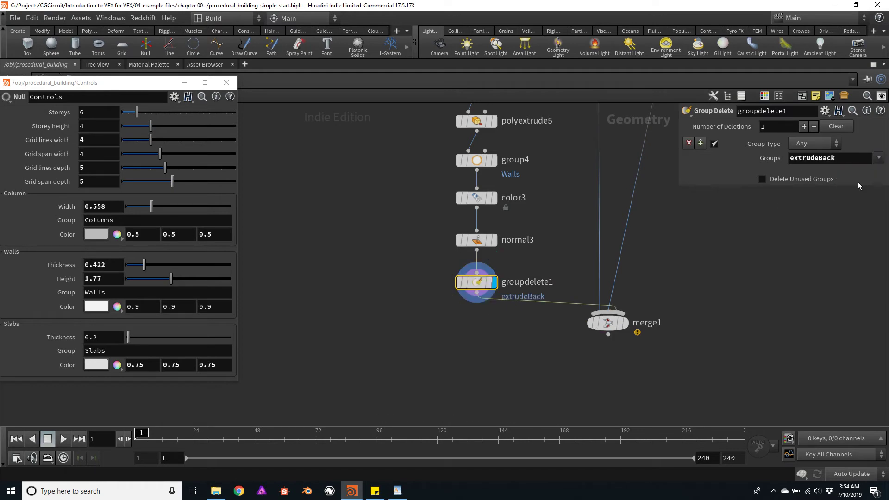
pyautogui.click(879, 160)
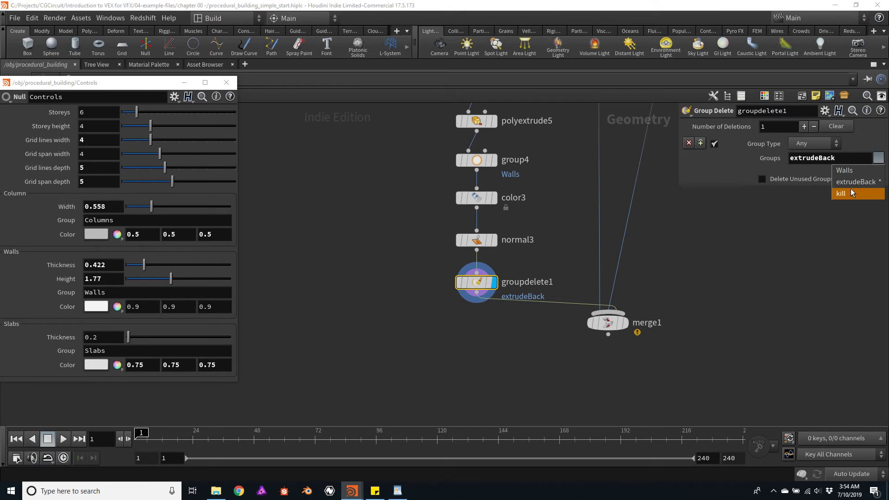
pyautogui.click(852, 194)
pyautogui.scroll(-4, 565, 221)
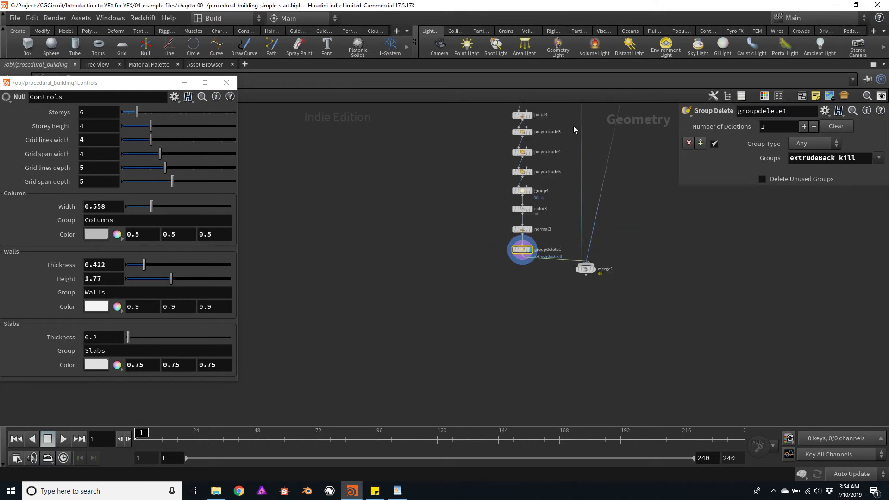
pyautogui.moveTo(573, 126); pyautogui.dragTo(521, 287, button='middle')
pyautogui.scroll(4, 522, 181)
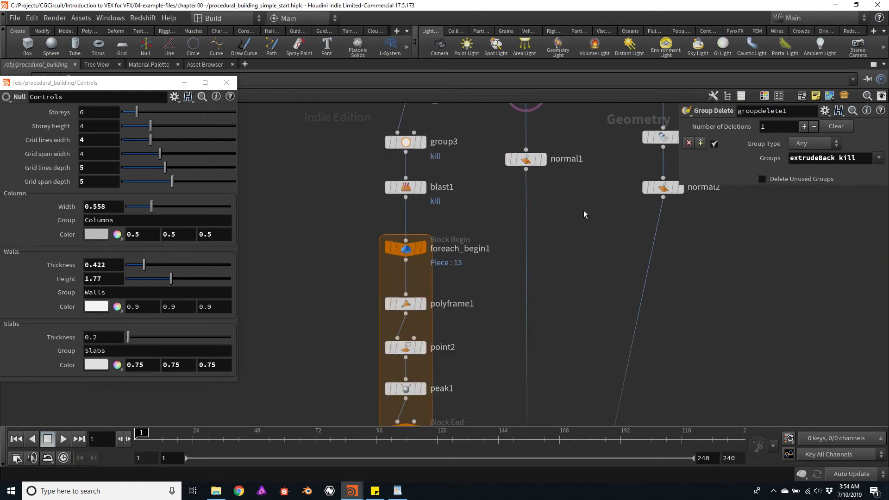
pyautogui.moveTo(584, 212); pyautogui.dragTo(588, 327, button='middle')
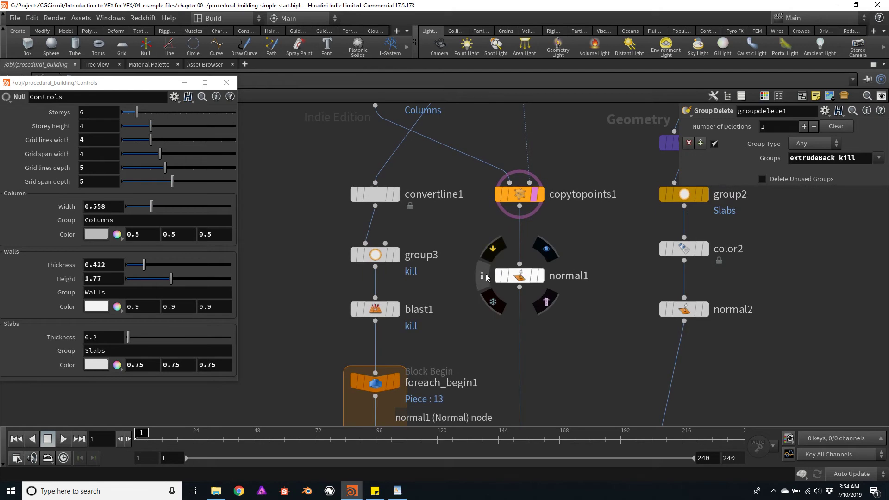
pyautogui.click(486, 277)
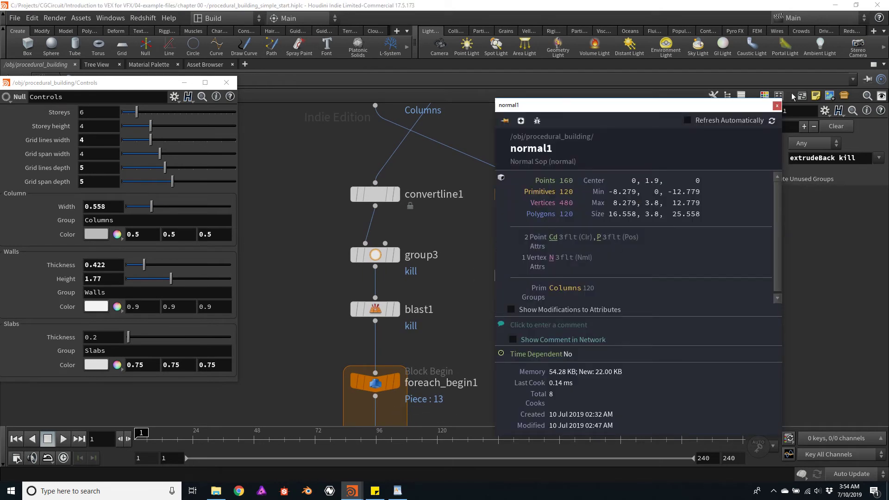
pyautogui.click(778, 107)
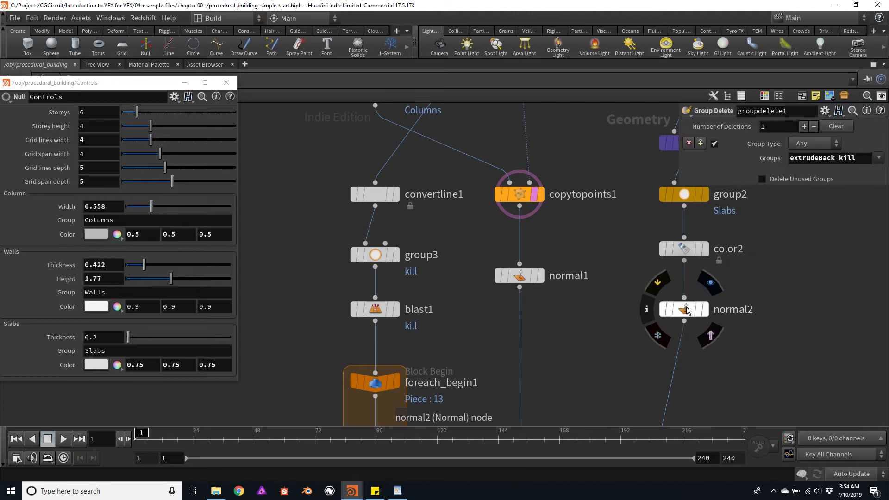
pyautogui.click(648, 310)
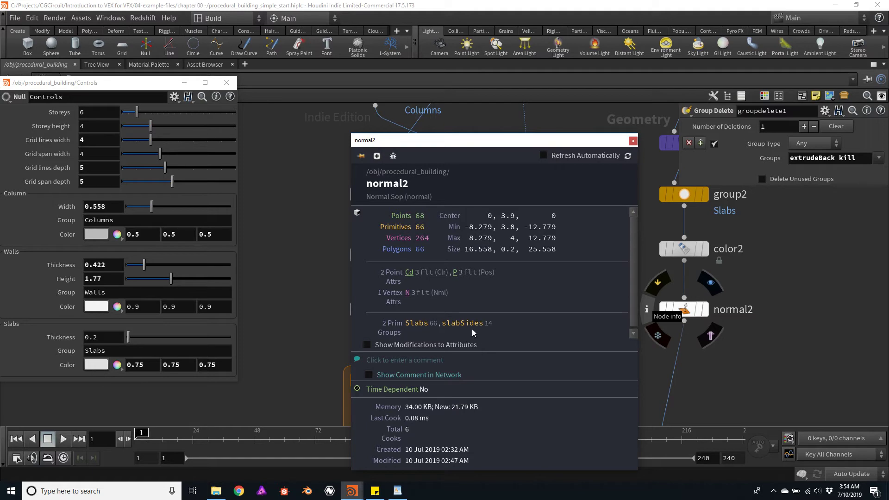
pyautogui.click(633, 141)
pyautogui.moveTo(725, 361); pyautogui.dragTo(567, 287, button='middle')
# Insert a groupdelete2 Group Delete node on the wire below normal2
pyautogui.press('Tab')
pyautogui.write('groupo')
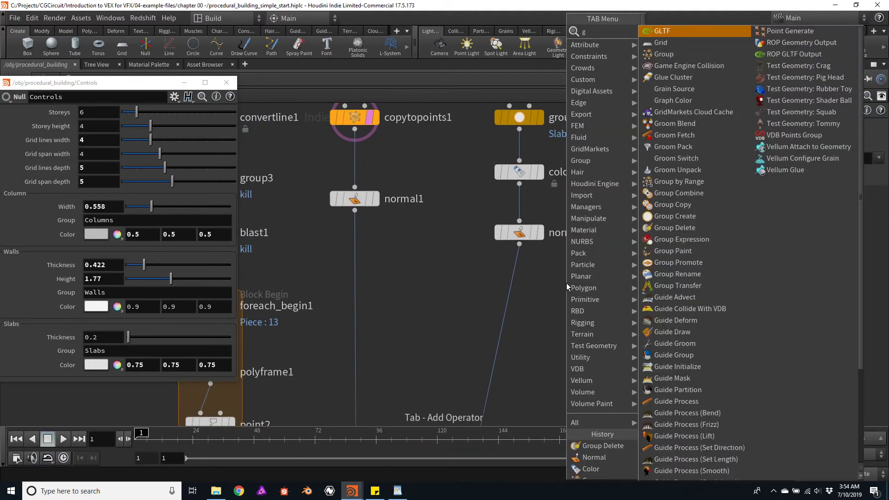
pyautogui.press('BackSpace')
pyautogui.press('BackSpace')
pyautogui.press('BackSpace')
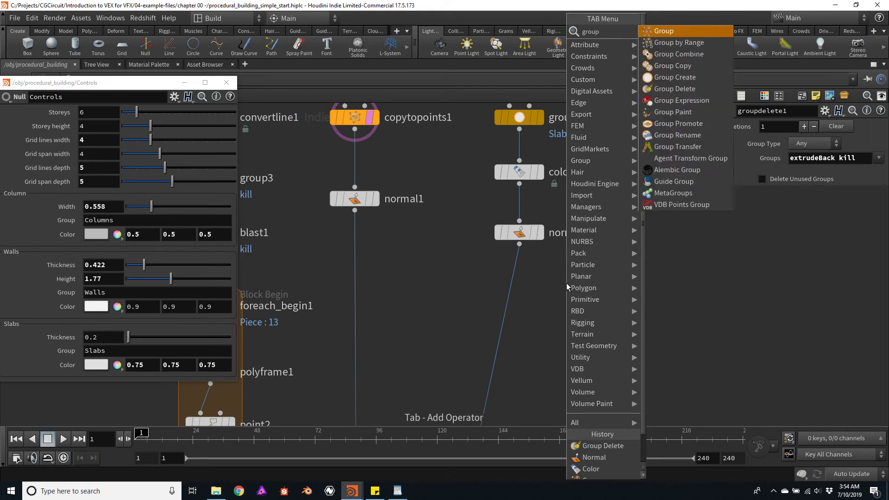
pyautogui.write('pd')
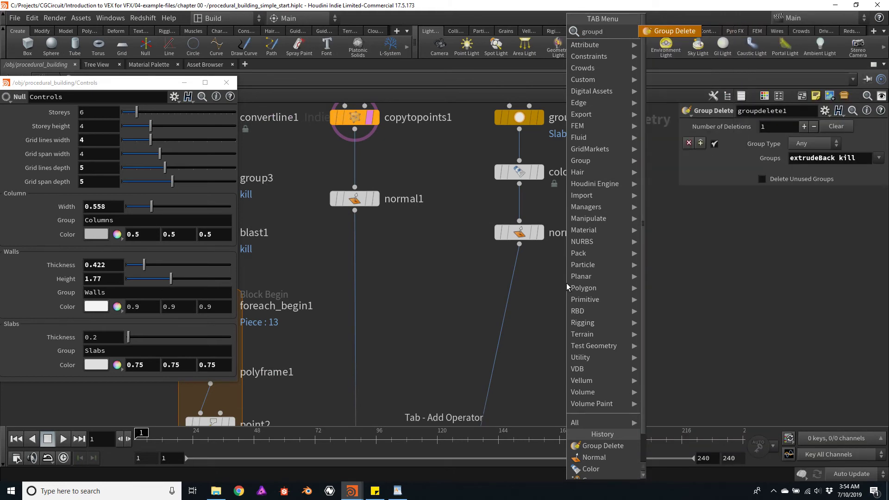
pyautogui.press('Return')
pyautogui.moveTo(566, 283); pyautogui.dragTo(533, 290)
# Set groupdelete2 to delete the slabSides group
pyautogui.click(880, 158)
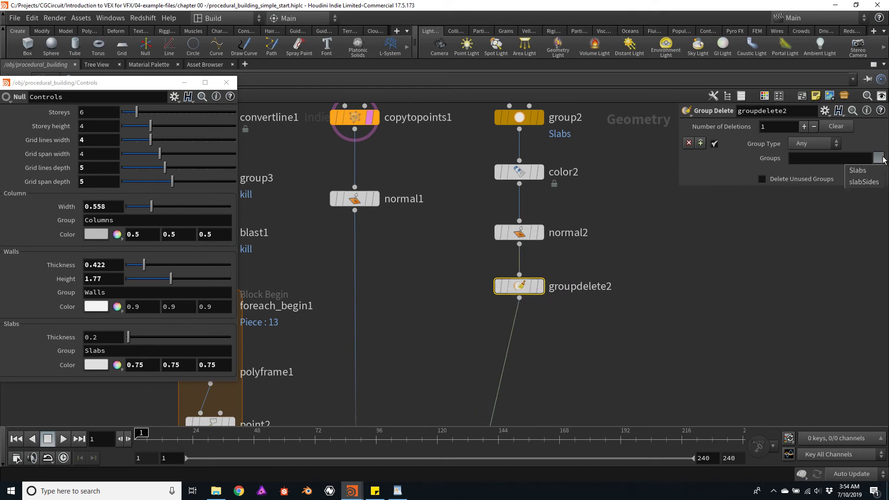
pyautogui.click(866, 183)
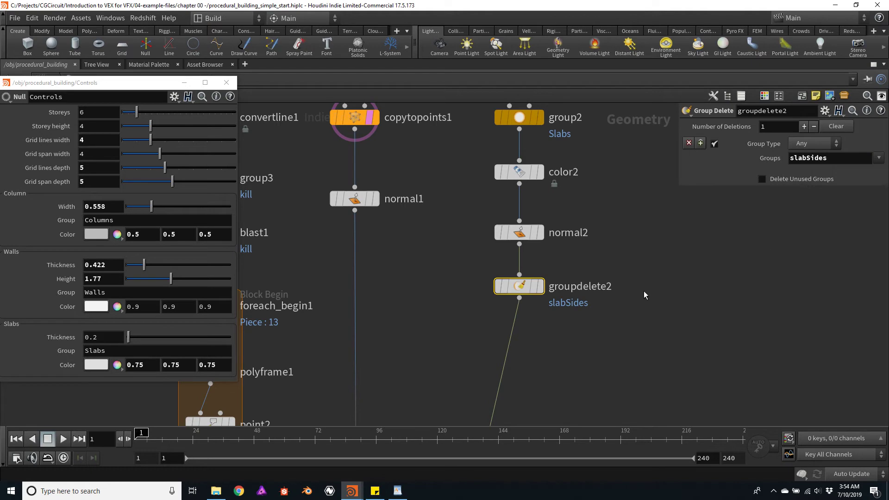
pyautogui.moveTo(644, 295); pyautogui.dragTo(604, 266, button='middle')
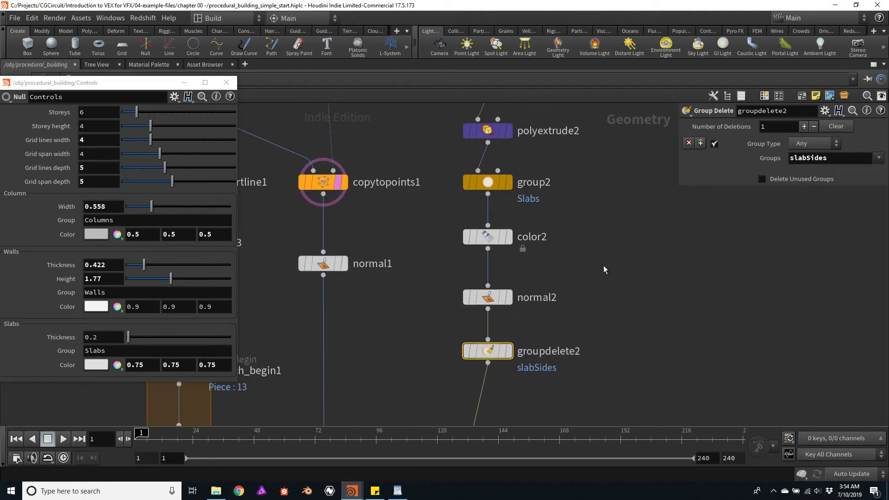
# Colour the slabs branch's color2 node purple
pyautogui.scroll(-3, 604, 265)
pyautogui.moveTo(486, 234); pyautogui.dragTo(573, 267)
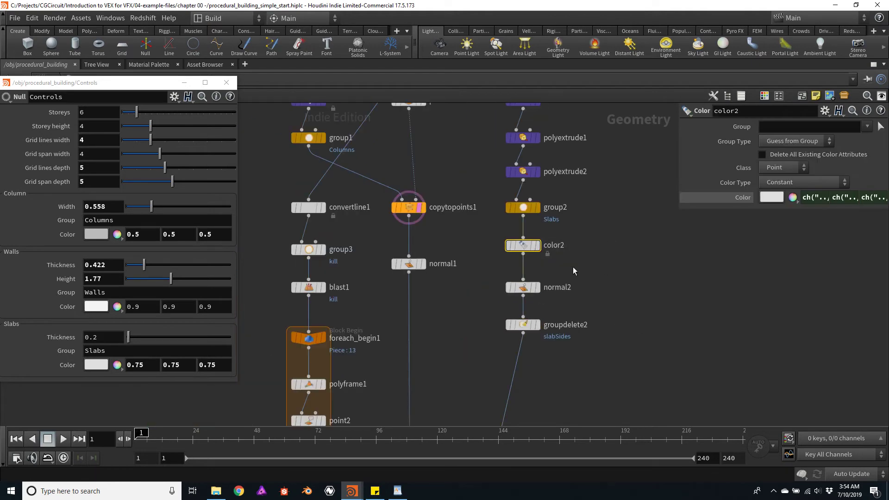
pyautogui.press('c')
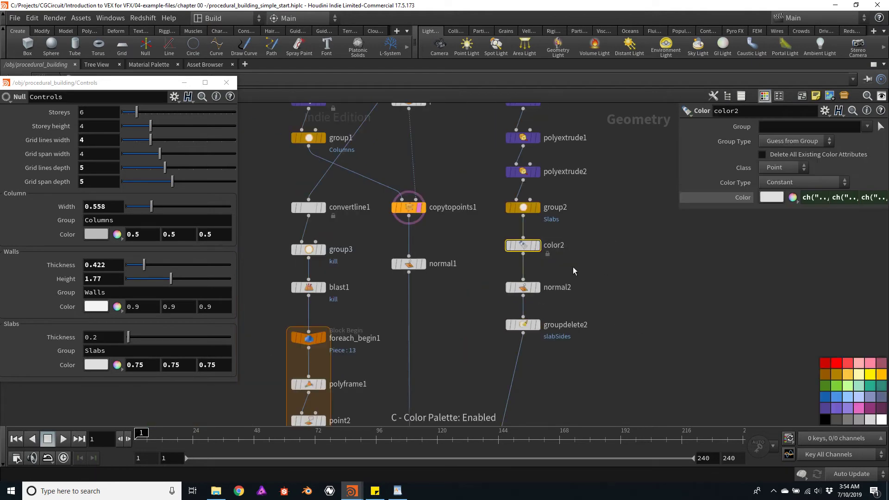
pyautogui.click(824, 411)
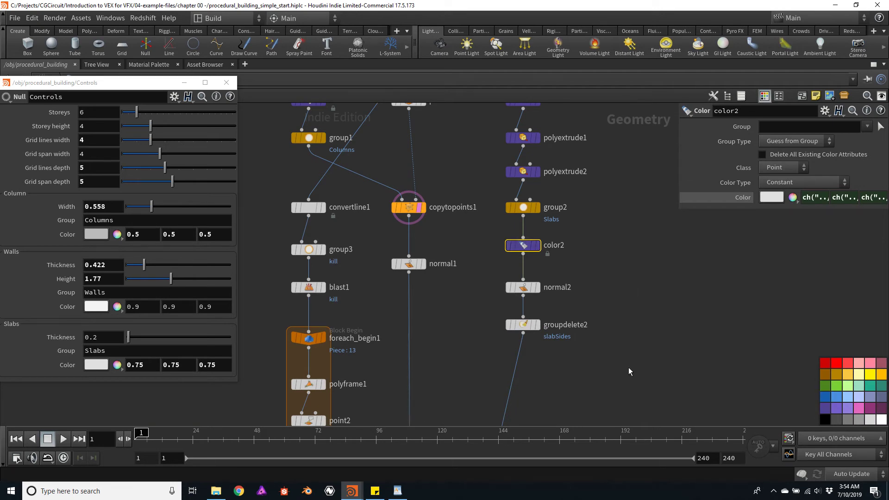
# Select polyextrude3 through polyextrude5 and bring up the node colour palette
pyautogui.moveTo(629, 367); pyautogui.dragTo(559, 292, button='middle')
pyautogui.scroll(-3, 559, 292)
pyautogui.scroll(3, 491, 243)
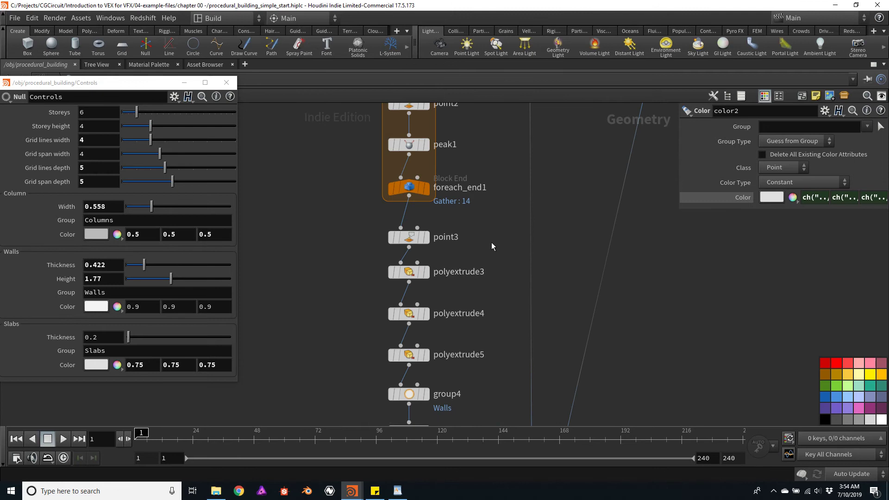
pyautogui.moveTo(491, 243); pyautogui.dragTo(528, 164, button='middle')
pyautogui.moveTo(390, 178); pyautogui.dragTo(502, 281)
pyautogui.press('c')
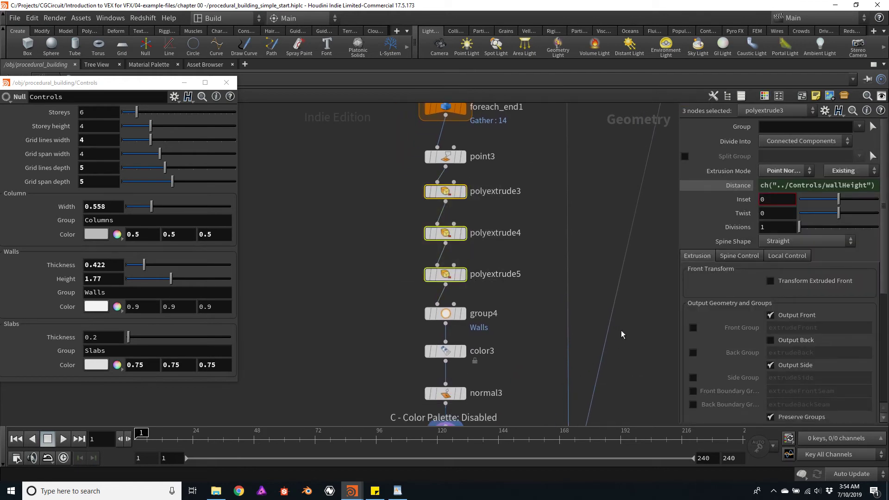
pyautogui.moveTo(637, 342); pyautogui.dragTo(615, 340, button='middle')
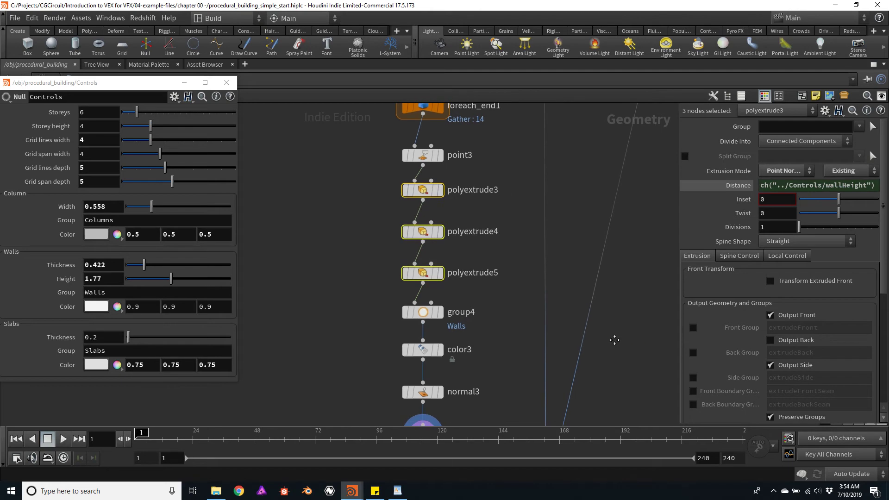
# Colour the selected polyextrude nodes and the color3 node purple
pyautogui.hotkey('ctrl', 'b')
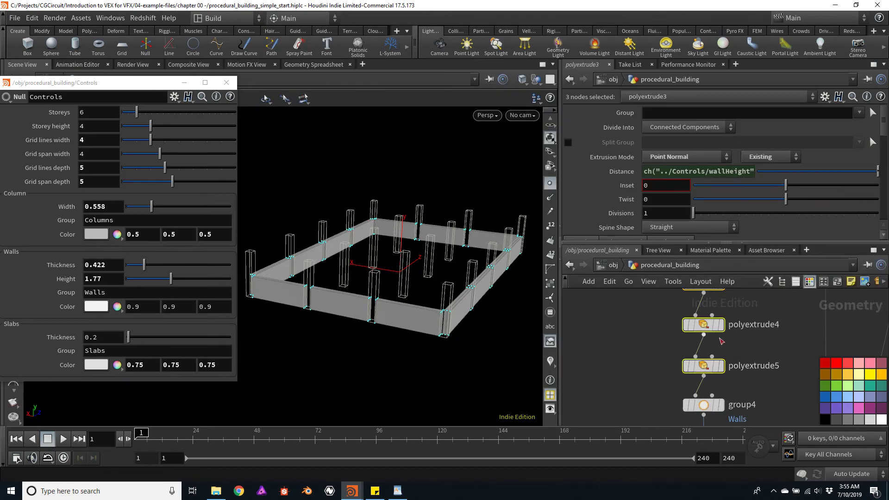
pyautogui.click(825, 408)
pyautogui.moveTo(783, 417); pyautogui.dragTo(732, 340, button='middle')
pyautogui.moveTo(623, 347)
pyautogui.click(651, 348)
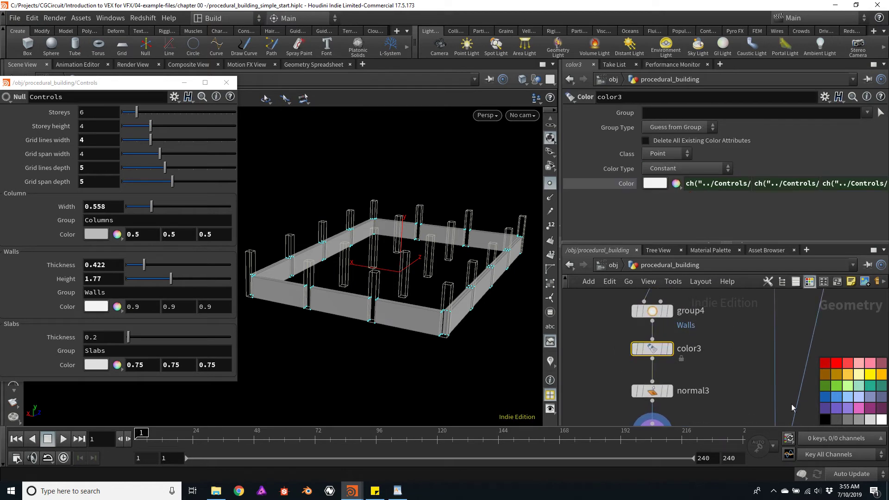
pyautogui.click(825, 408)
# Colour the group4 node dark yellow
pyautogui.moveTo(715, 360); pyautogui.dragTo(712, 330, button='middle')
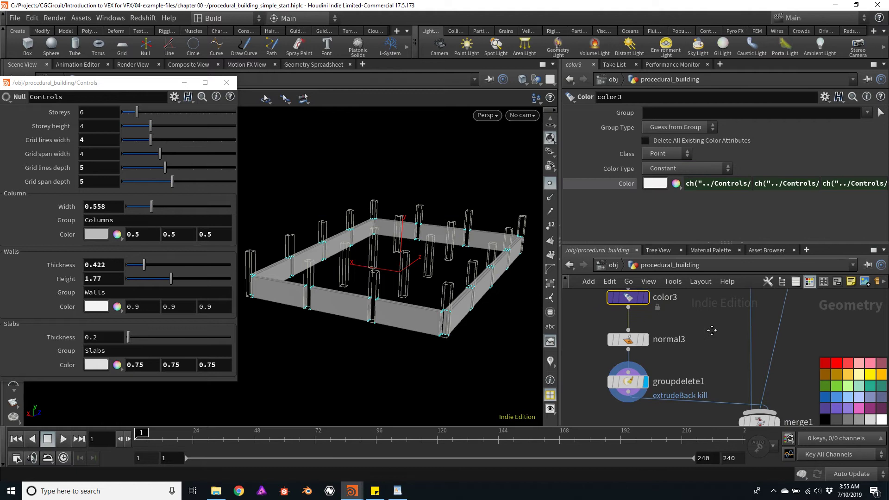
pyautogui.moveTo(667, 303); pyautogui.dragTo(683, 391, button='middle')
pyautogui.click(649, 350)
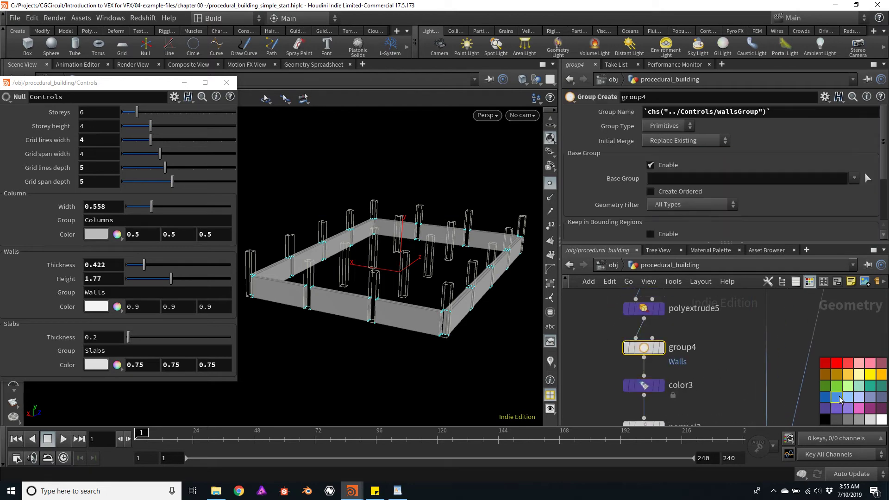
pyautogui.click(837, 376)
# Move merge1 lower in the network
pyautogui.scroll(-6, 707, 354)
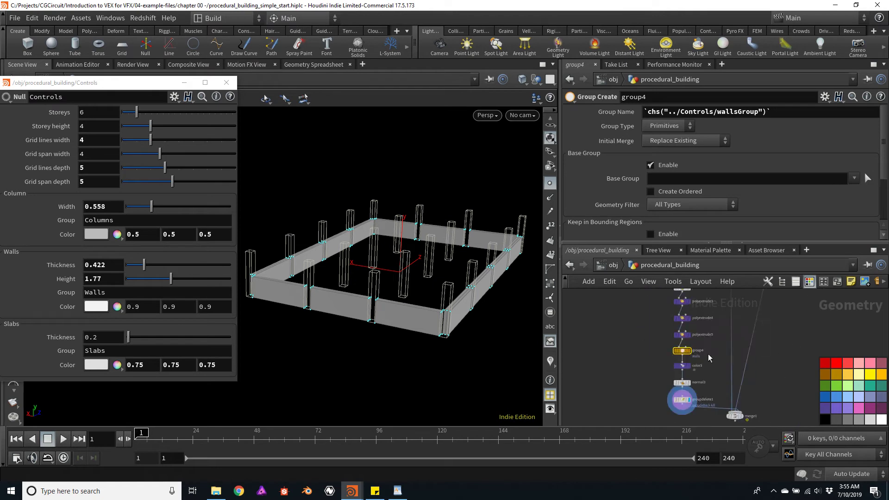
pyautogui.scroll(4, 654, 315)
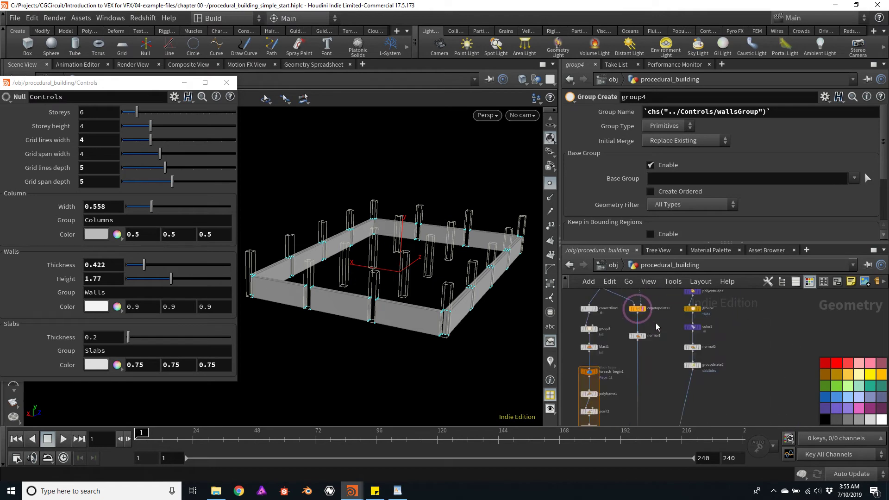
pyautogui.moveTo(653, 343); pyautogui.dragTo(714, 305, button='middle')
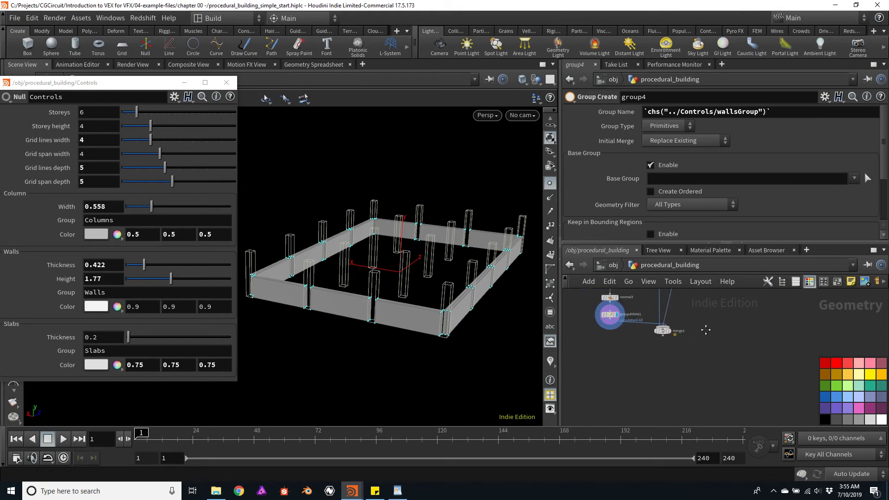
pyautogui.moveTo(662, 331); pyautogui.dragTo(673, 370)
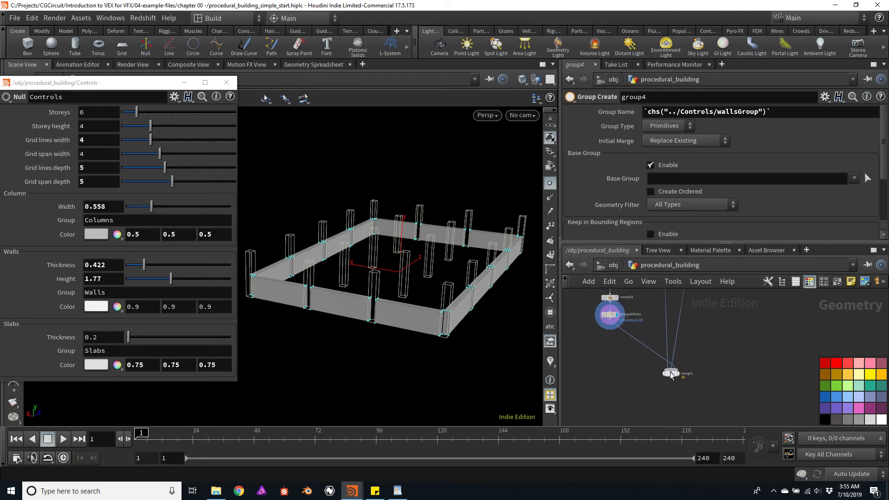
pyautogui.moveTo(694, 333); pyautogui.dragTo(732, 392, button='middle')
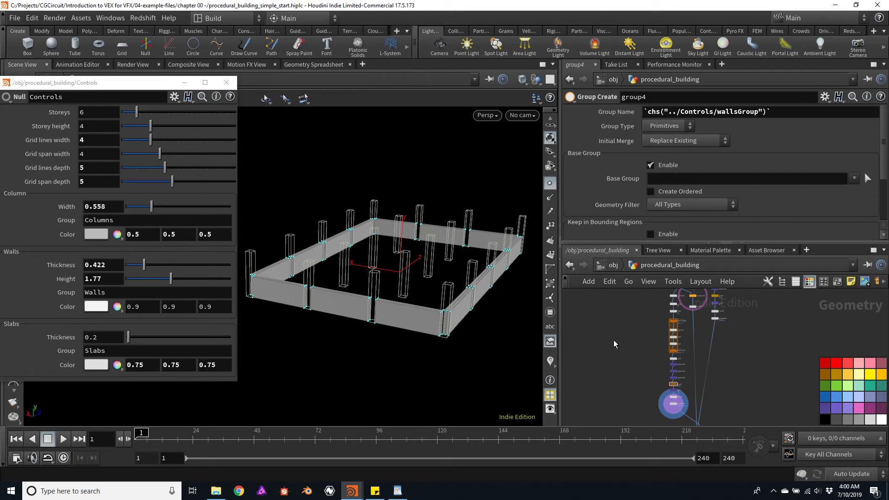
# Select the 13 nodes from foreach_begin1 down and move them left and down
pyautogui.scroll(3, 623, 352)
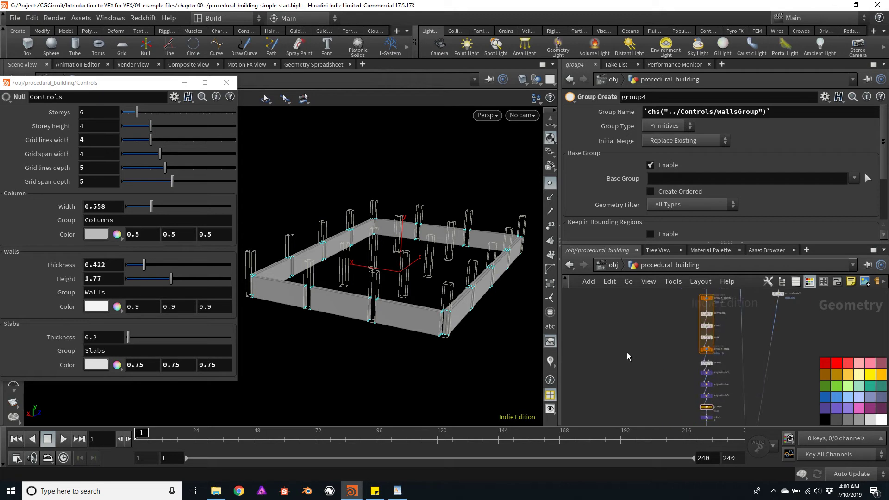
pyautogui.scroll(-2, 618, 330)
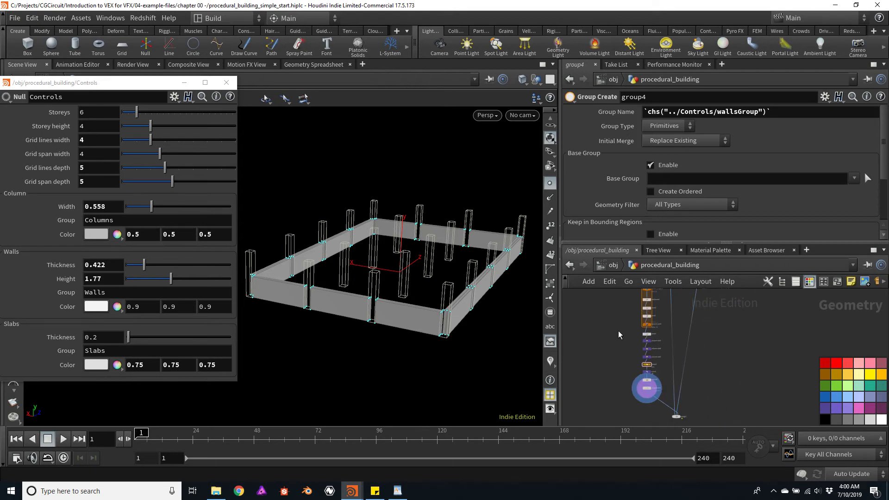
pyautogui.hotkey('ctrl', 'b')
pyautogui.scroll(4, 510, 260)
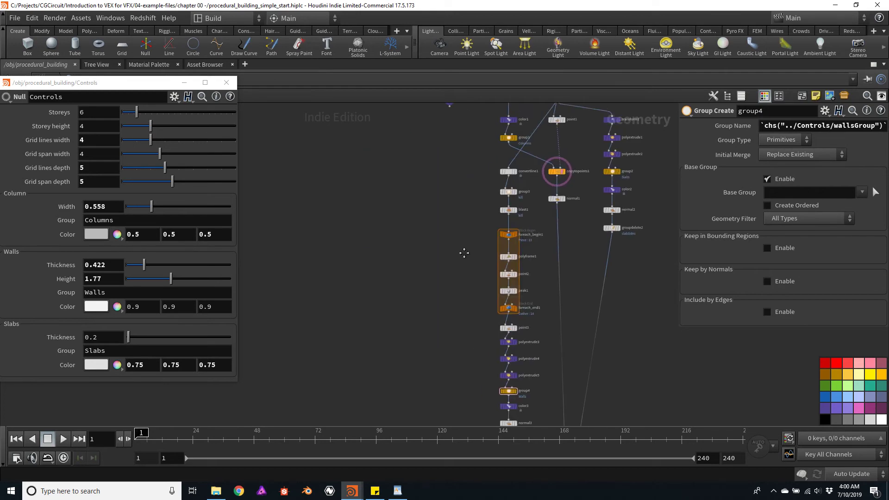
pyautogui.scroll(-3, 464, 245)
pyautogui.moveTo(461, 213); pyautogui.dragTo(504, 367)
pyautogui.moveTo(491, 233)
pyautogui.moveTo(492, 233); pyautogui.dragTo(457, 245)
# Restore the full layout and tumble the viewport to look down on the columns
pyautogui.scroll(5, 477, 291)
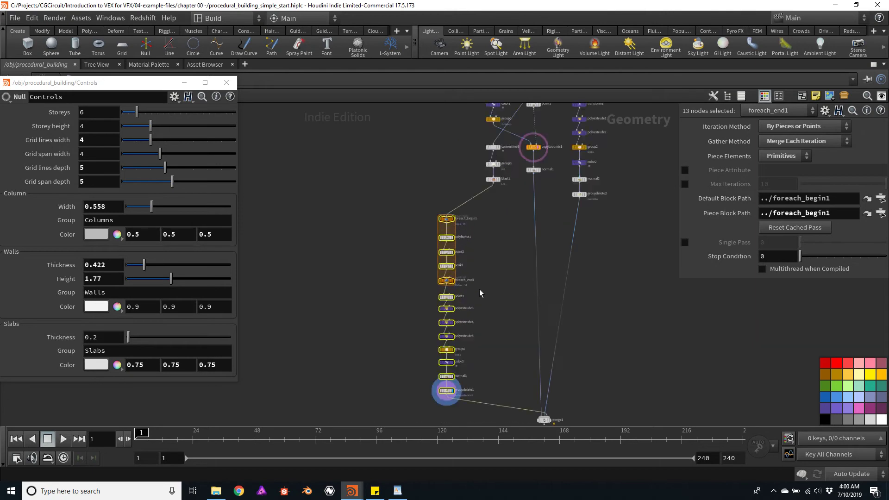
pyautogui.scroll(2, 461, 221)
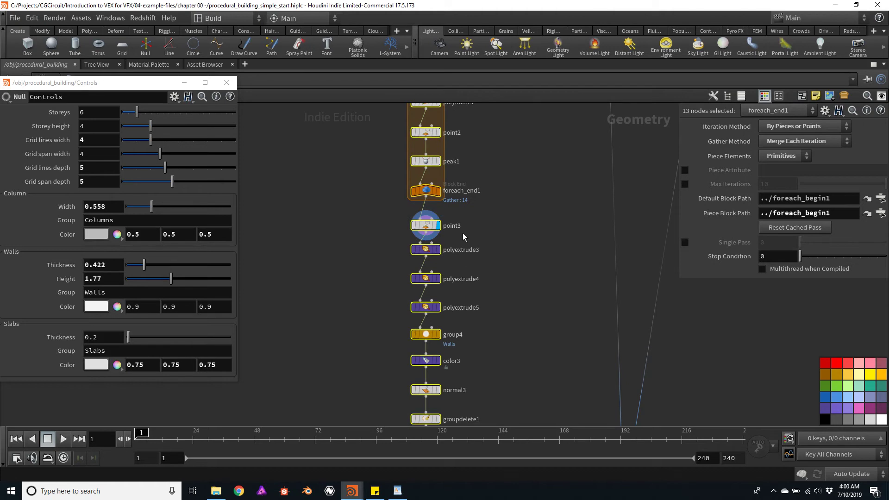
pyautogui.hotkey('ctrl', 'b')
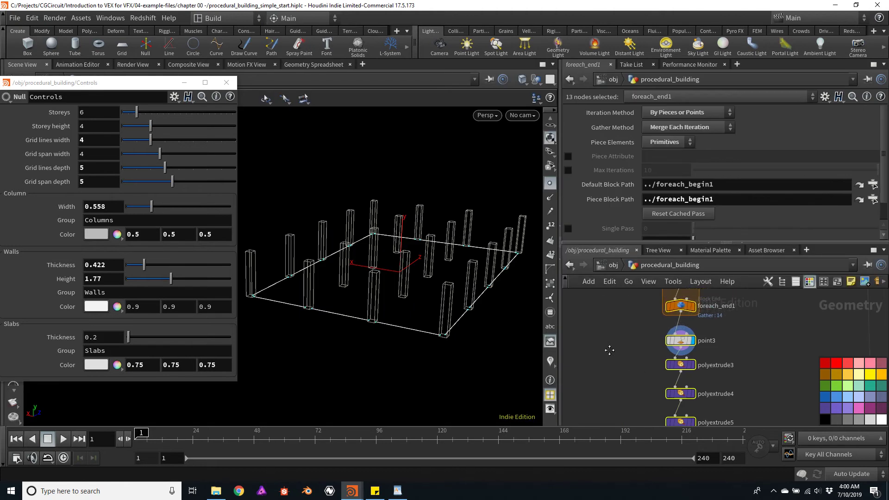
pyautogui.moveTo(470, 264); pyautogui.dragTo(446, 284)
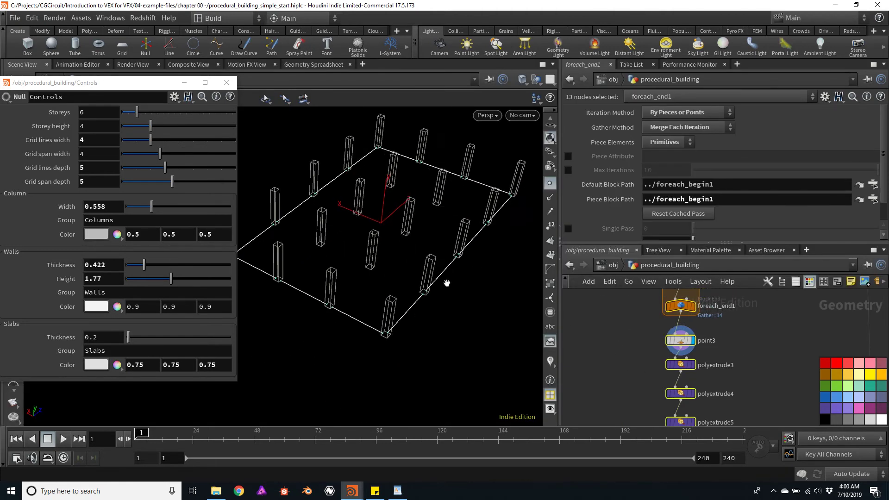
pyautogui.scroll(5, 452, 292)
pyautogui.scroll(3, 437, 295)
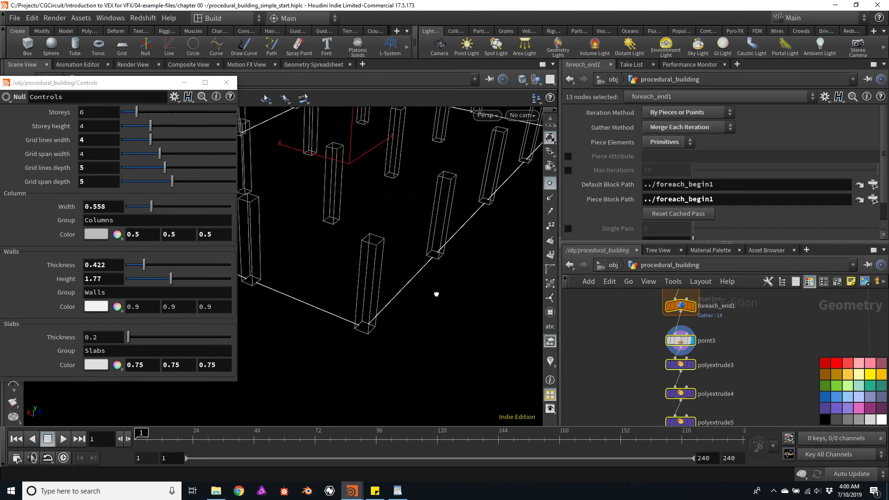
pyautogui.moveTo(732, 361); pyautogui.dragTo(672, 346, button='middle')
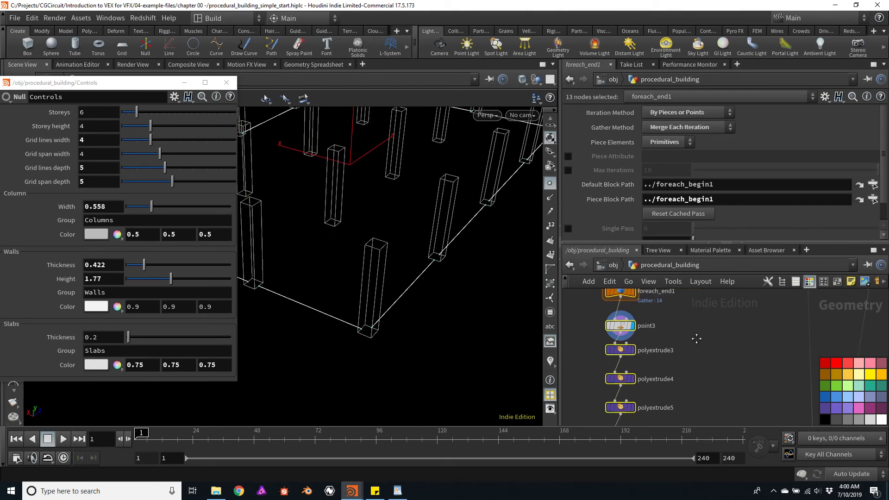
# Create a PolyExtrude node, polyextrude6, wired from point3 and placed beside polyextrude3
pyautogui.click(623, 337)
pyautogui.press('Escape')
pyautogui.click(703, 347)
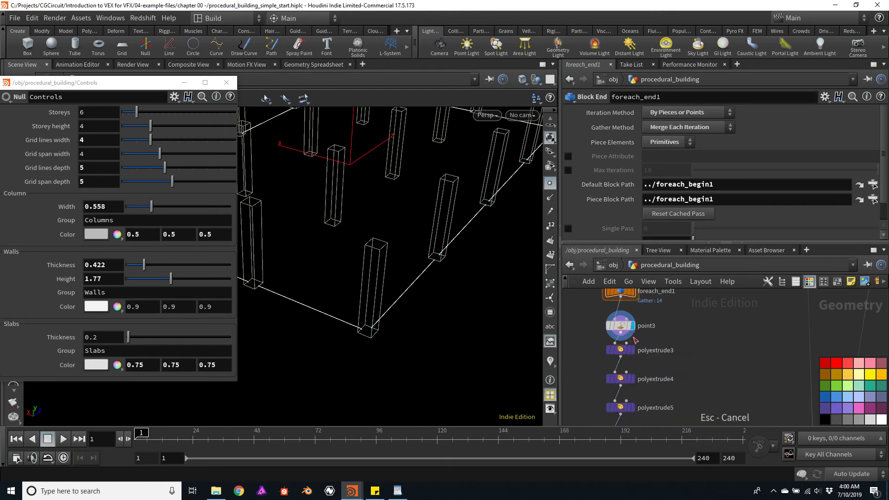
pyautogui.click(624, 341)
pyautogui.press('Tab')
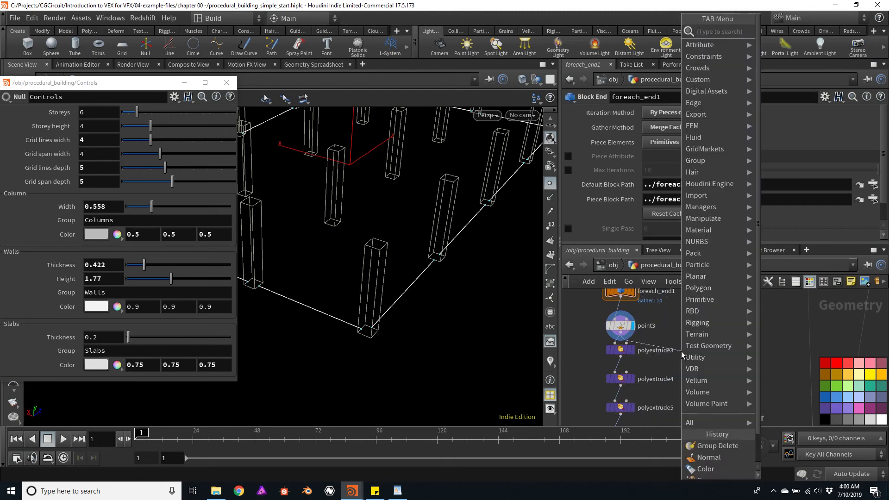
pyautogui.write('extrud')
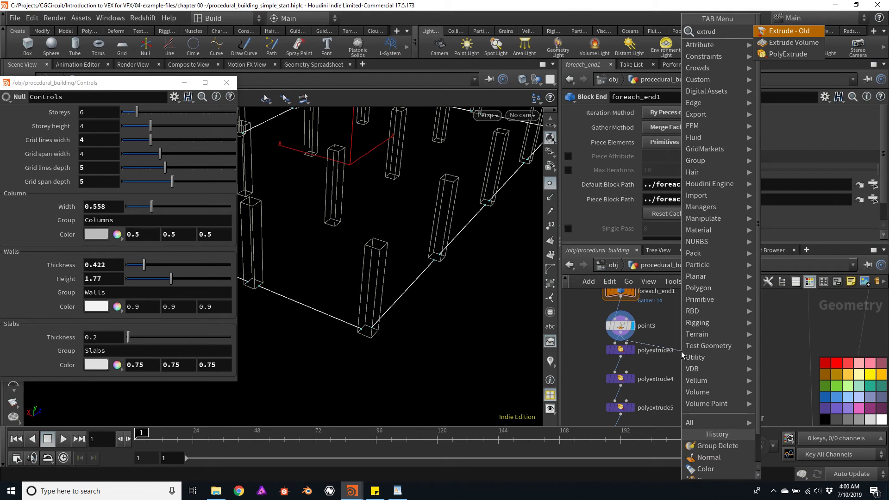
pyautogui.press('Down')
pyautogui.press('Down')
pyautogui.press('Return')
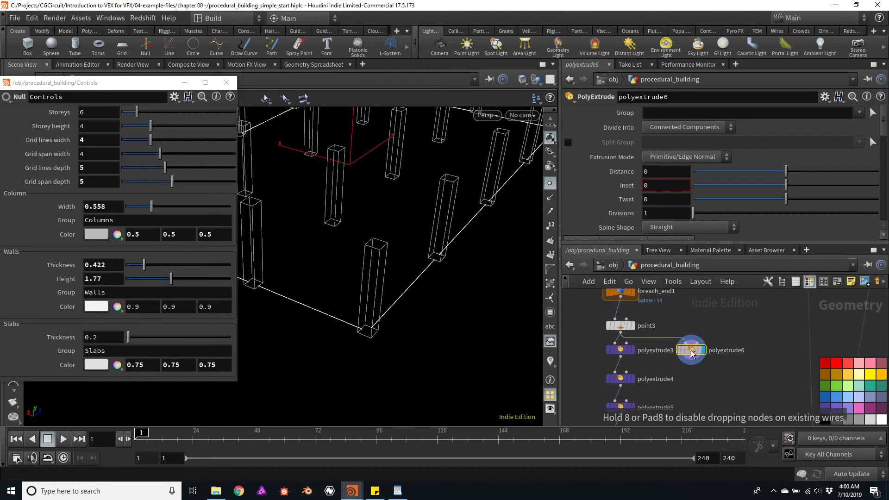
pyautogui.click(695, 353)
pyautogui.moveTo(694, 353)
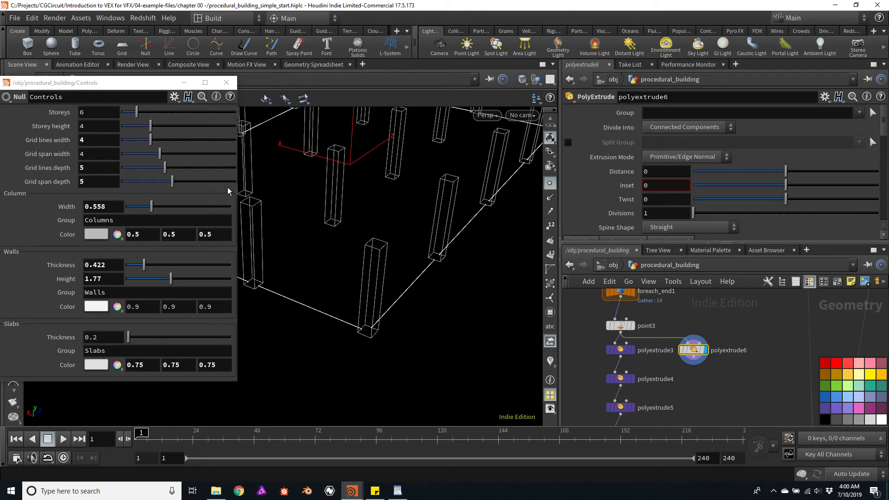
# In the Controls parameter interface, add a new folder between Walls and Slabs
pyautogui.click(174, 102)
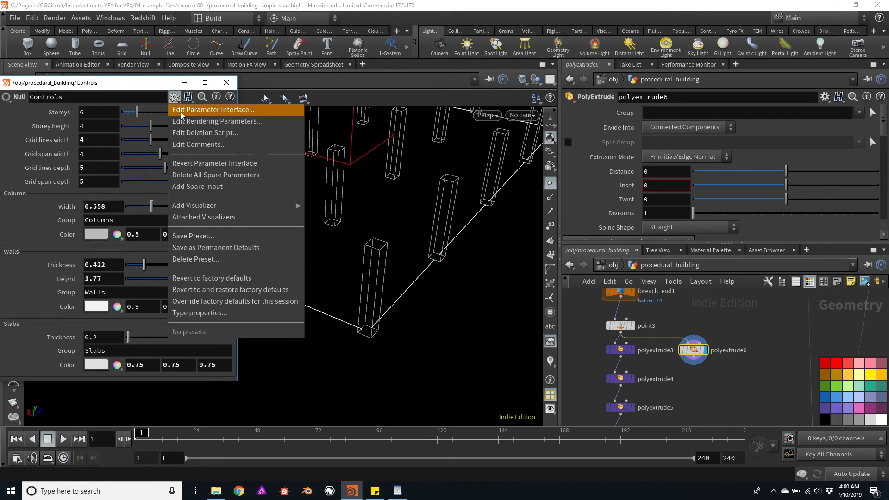
pyautogui.click(181, 115)
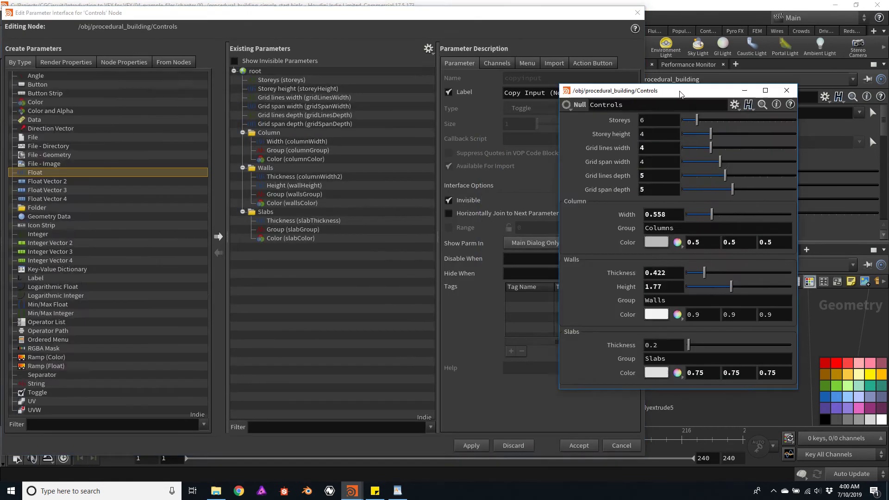
pyautogui.moveTo(680, 94); pyautogui.dragTo(769, 51)
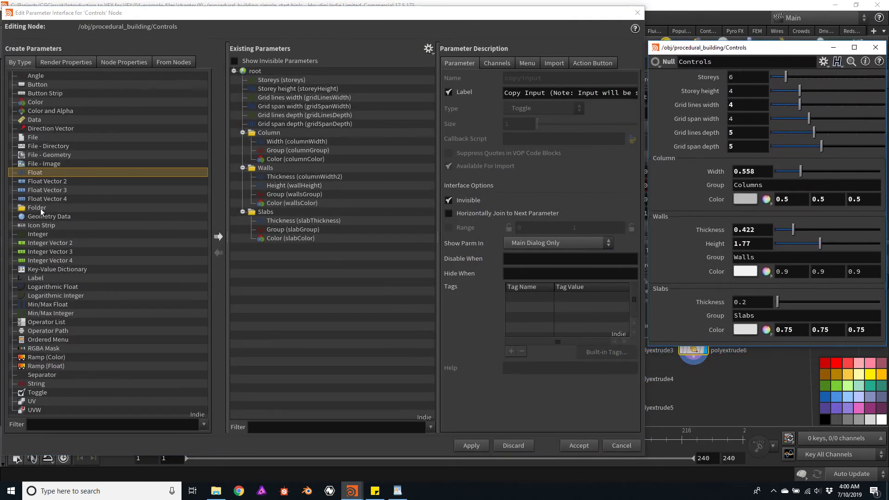
pyautogui.moveTo(42, 211); pyautogui.dragTo(275, 75)
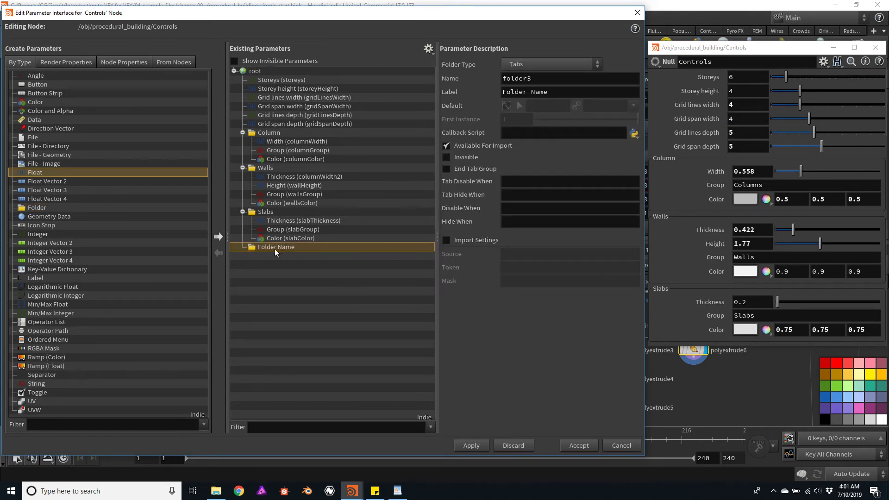
pyautogui.moveTo(275, 250); pyautogui.dragTo(293, 212)
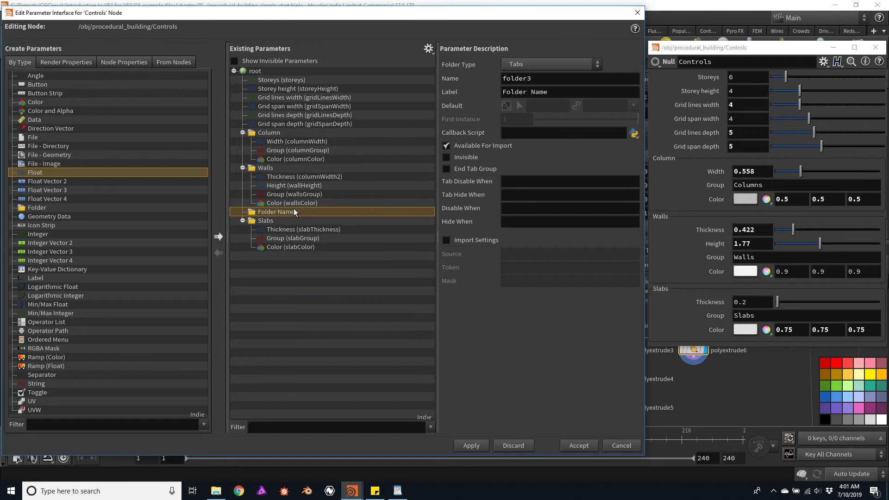
# Change the new folder's type from Tabs to Simple
pyautogui.click(524, 63)
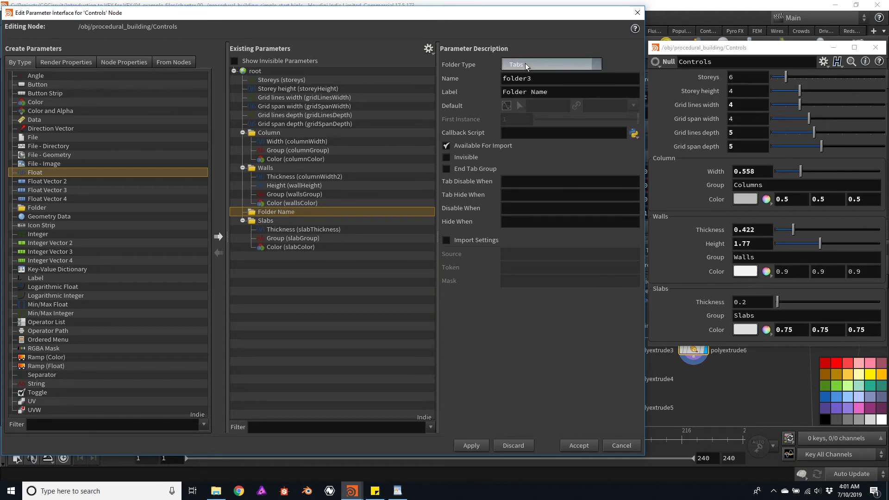
pyautogui.click(525, 63)
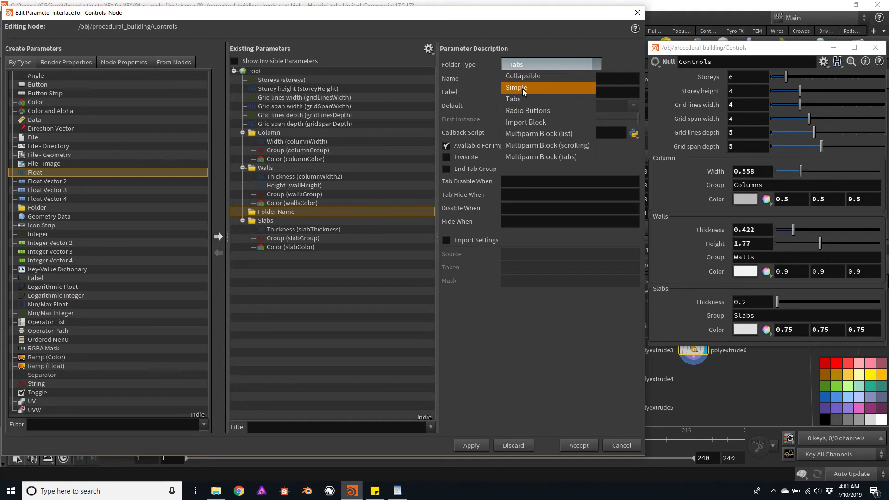
pyautogui.click(522, 88)
# Copy the walls Thickness parameter into the new folder and name it beamThickness
pyautogui.click(291, 177)
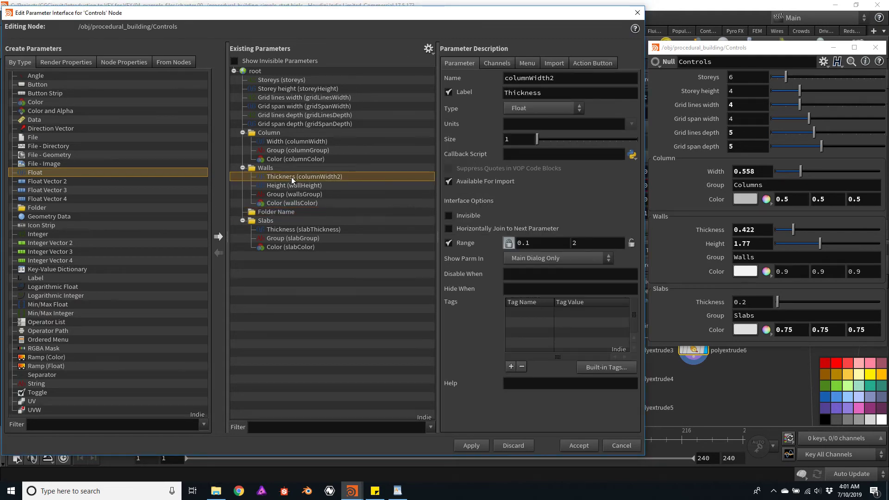
pyautogui.hotkey('ctrl', 'v')
pyautogui.moveTo(289, 203); pyautogui.dragTo(279, 221)
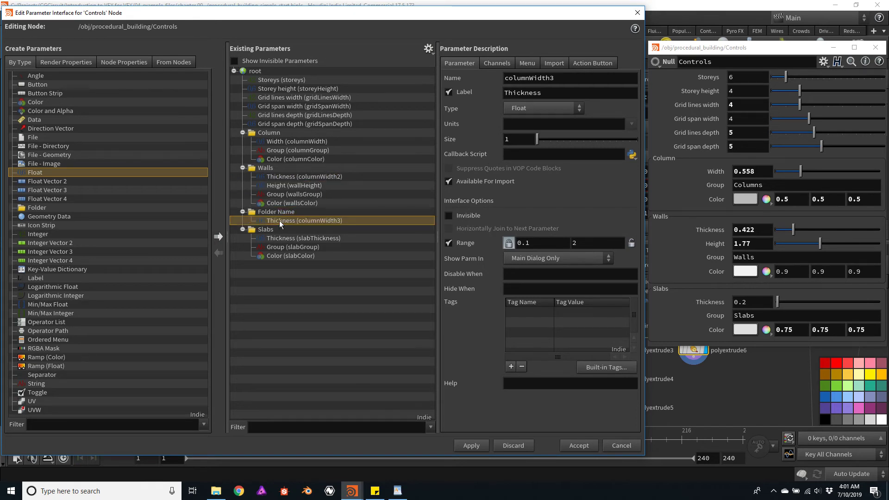
pyautogui.doubleClick(563, 80)
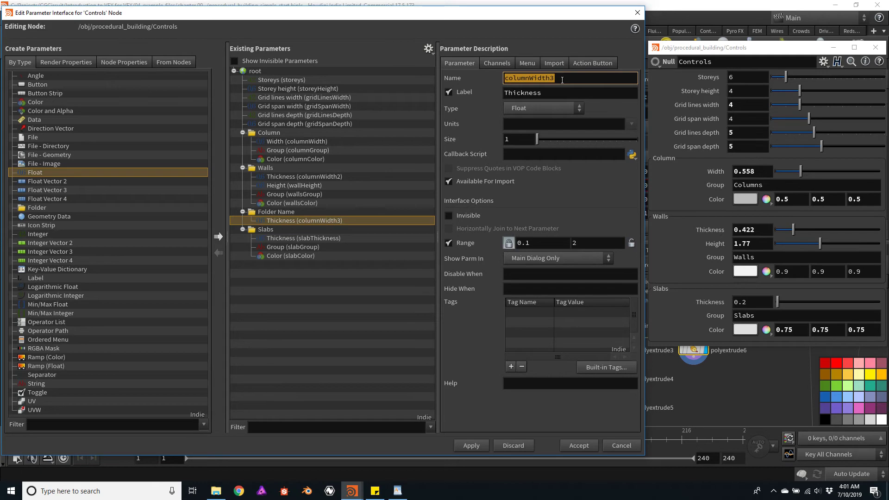
pyautogui.write('beam')
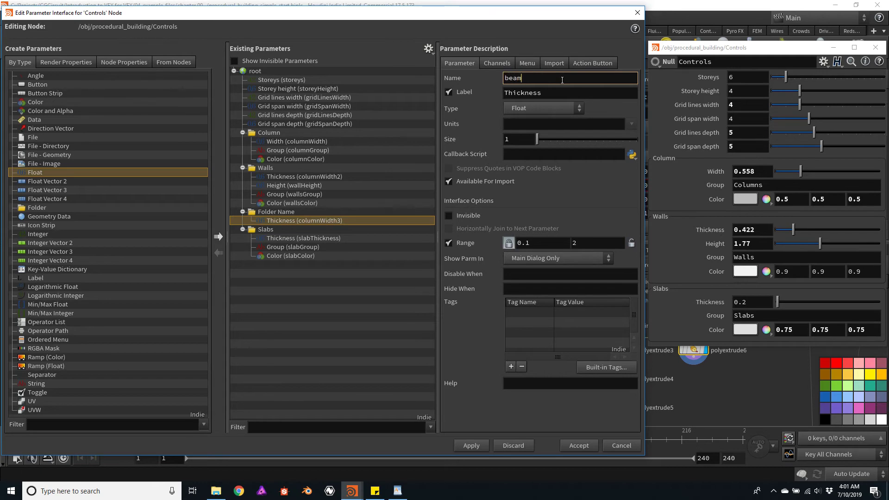
pyautogui.write('Thickness')
pyautogui.press('Return')
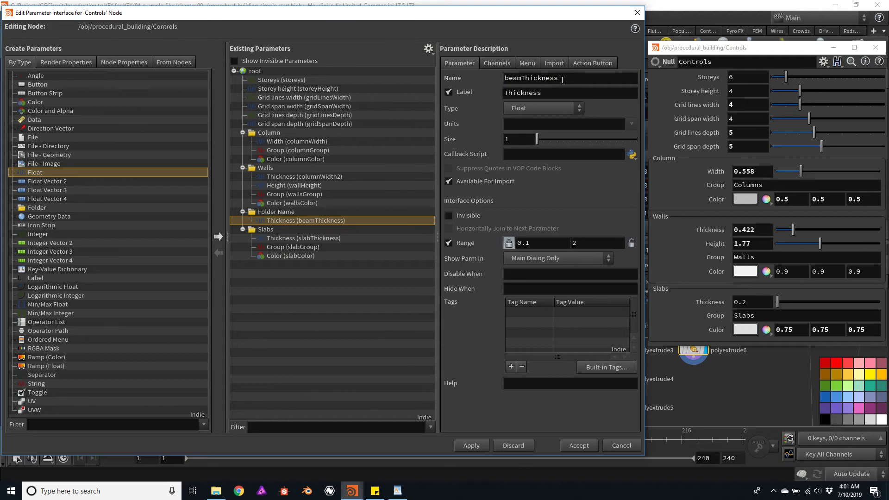
# Label the new folder 'Beams'
pyautogui.click(283, 215)
pyautogui.click(550, 94)
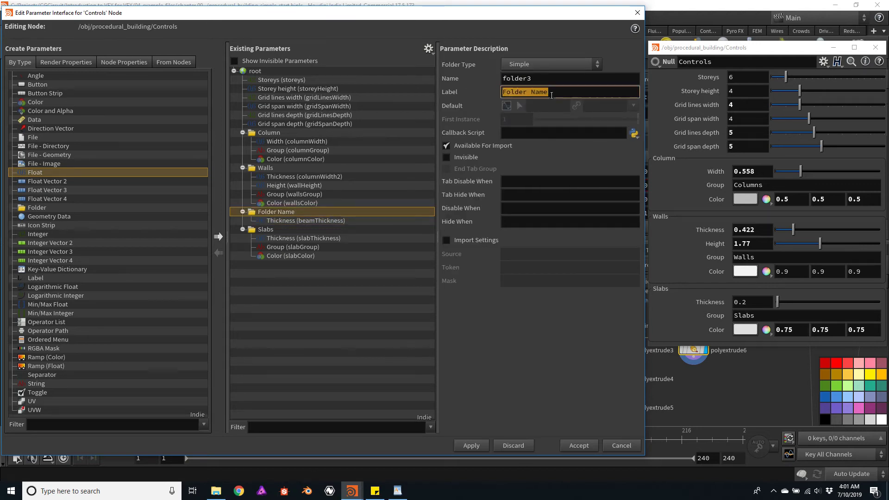
pyautogui.write('Beams')
pyautogui.press('Return')
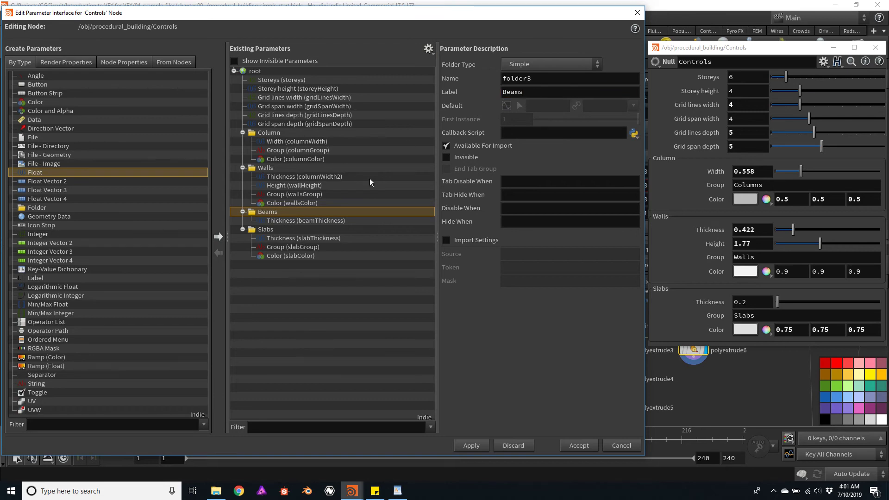
# Copy the walls Height parameter into Beams as beamHeight, then duplicate the walls Group parameter
pyautogui.click(293, 187)
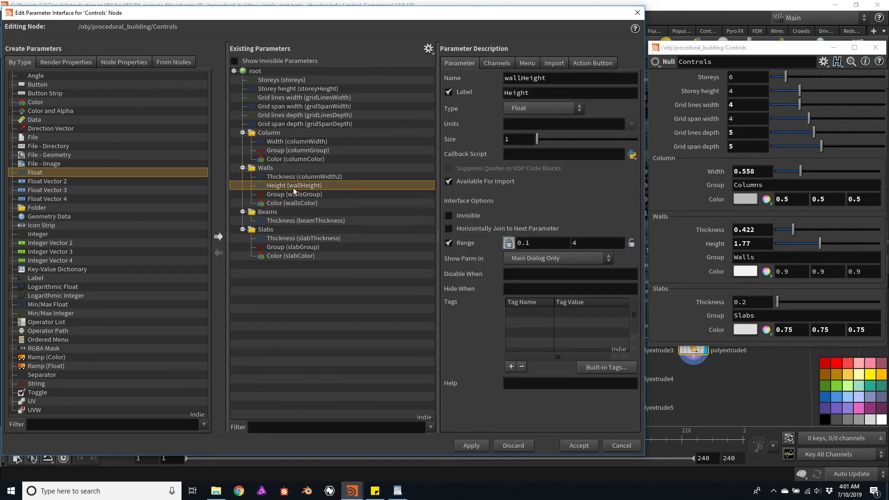
pyautogui.hotkey('ctrl', 'c')
pyautogui.hotkey('ctrl', 'v')
pyautogui.moveTo(294, 196); pyautogui.dragTo(290, 241)
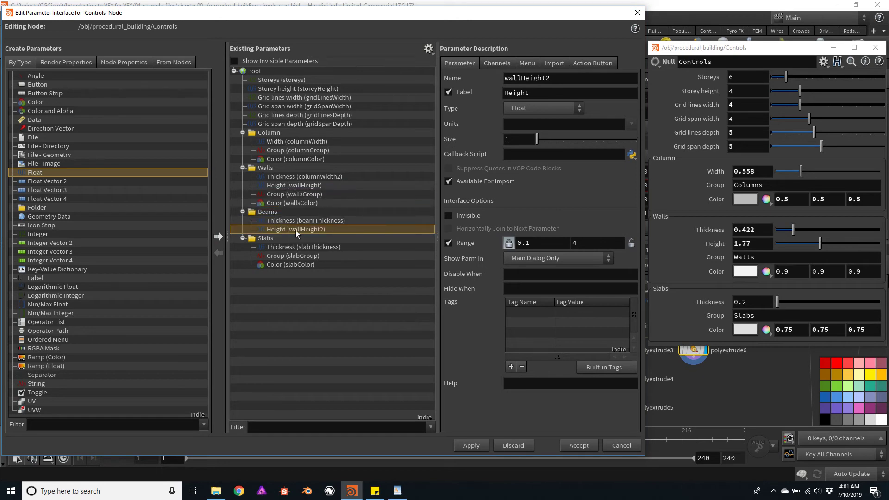
pyautogui.doubleClick(295, 230)
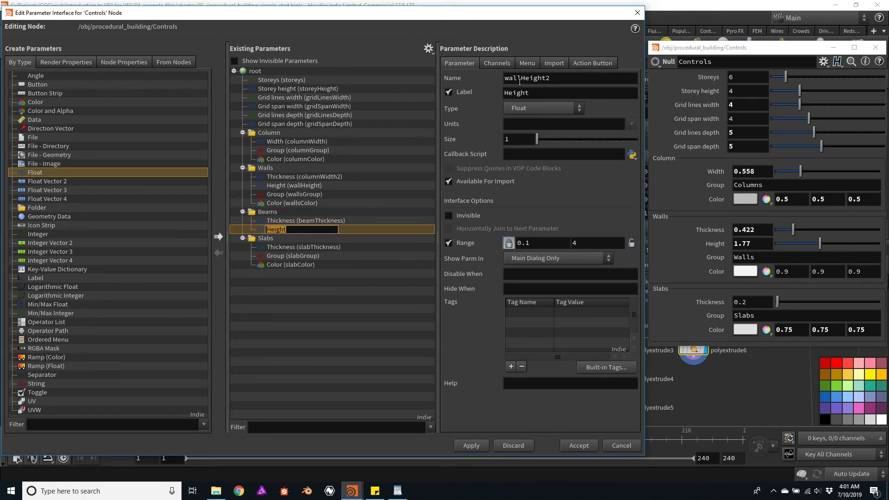
pyautogui.moveTo(521, 78); pyautogui.dragTo(496, 79)
pyautogui.write('beam')
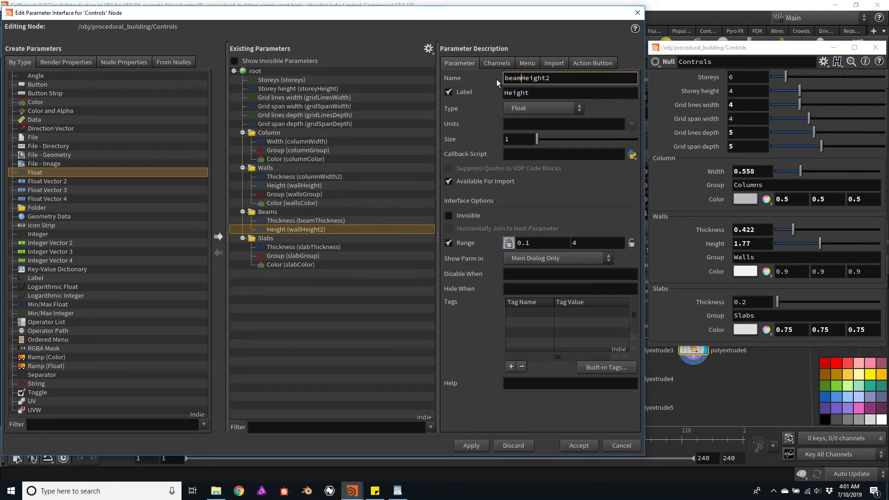
pyautogui.press('Return')
pyautogui.click(583, 82)
pyautogui.press('BackSpace')
pyautogui.press('Return')
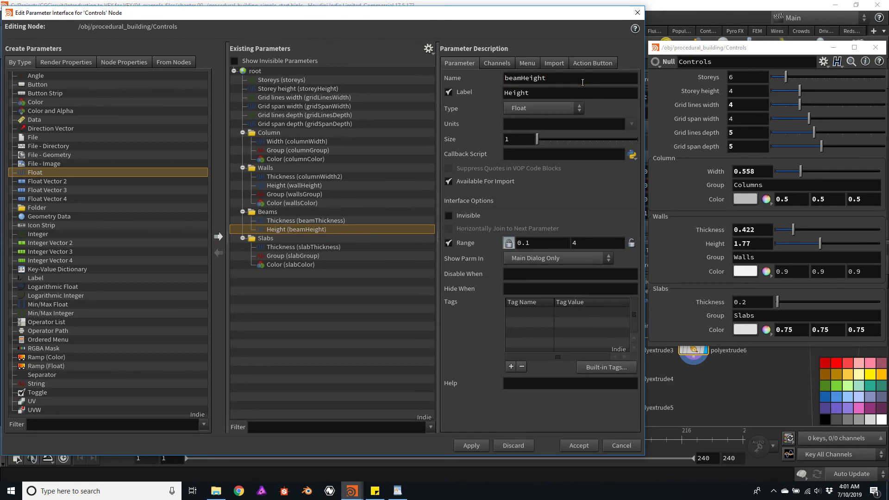
pyautogui.keyDown('ctrl'); pyautogui.moveTo(292, 195); pyautogui.dragTo(278, 234); pyautogui.keyUp('ctrl')
# Move the Group and Color copies into the Beams folder and rename the group copy beamGroup
pyautogui.click(293, 203)
pyautogui.keyDown('ctrl'); pyautogui.moveTo(293, 203); pyautogui.dragTo(283, 250); pyautogui.keyUp('ctrl')
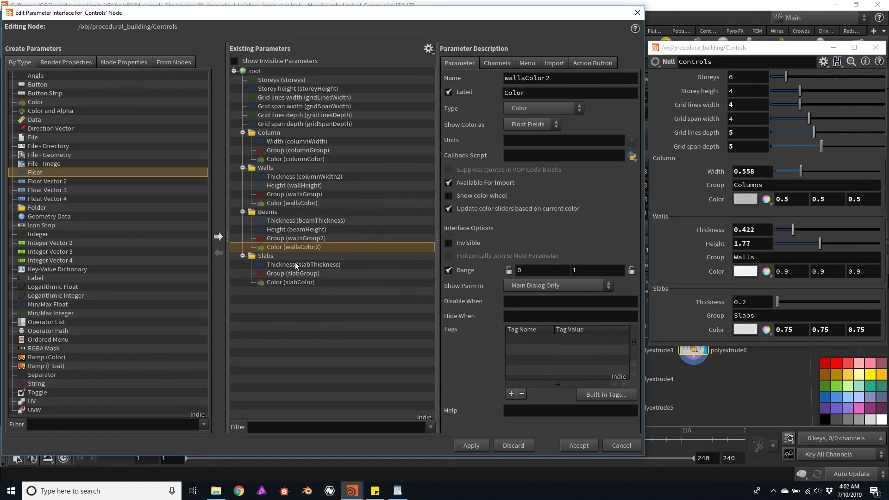
pyautogui.click(287, 239)
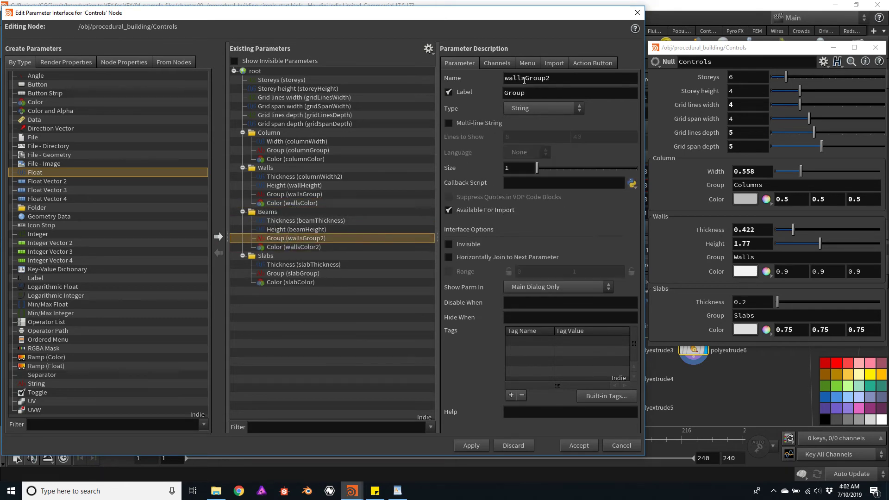
pyautogui.moveTo(525, 80); pyautogui.dragTo(490, 84)
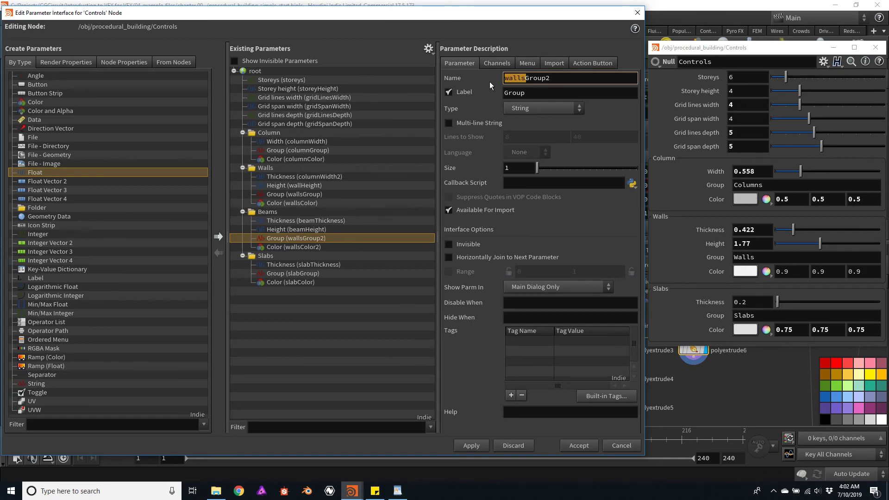
pyautogui.write('beam')
pyautogui.press('Return')
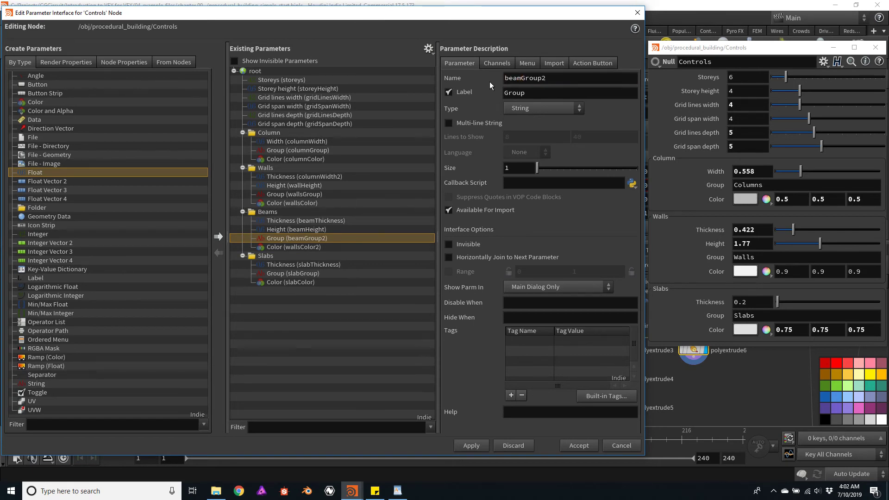
pyautogui.click(555, 79)
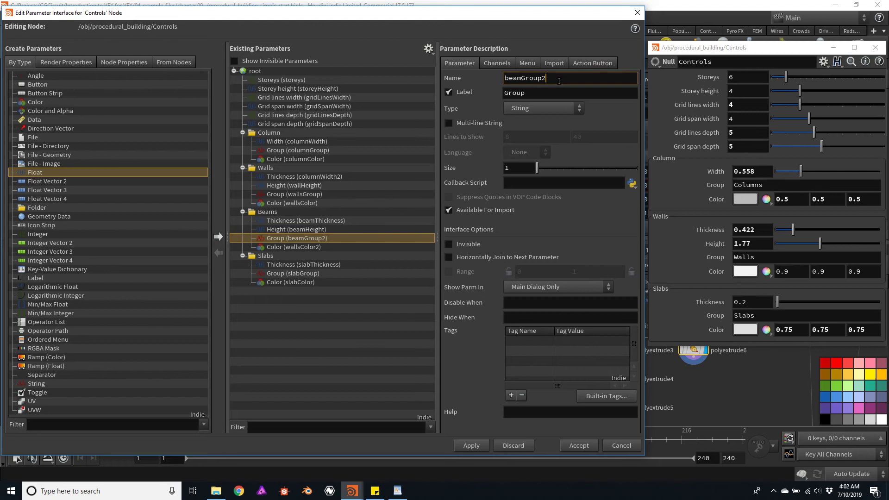
pyautogui.press('BackSpace')
# Rename the Color copy to beamColor and accept the new parameters
pyautogui.click(302, 245)
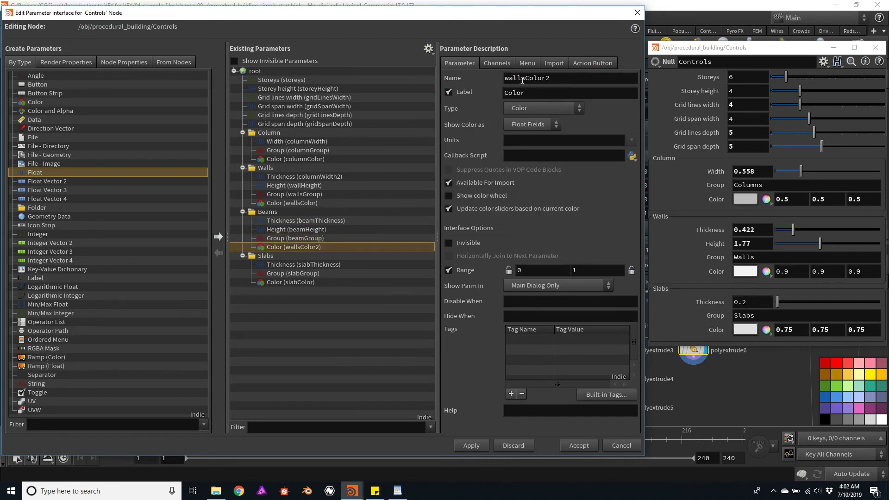
pyautogui.moveTo(525, 79); pyautogui.dragTo(504, 80)
pyautogui.write('beam')
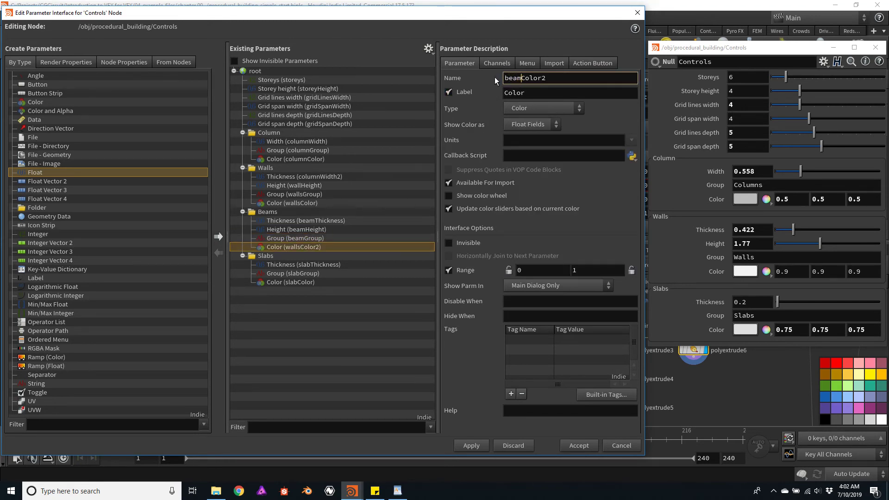
pyautogui.press('Return')
pyautogui.click(570, 79)
pyautogui.press('BackSpace')
pyautogui.click(580, 447)
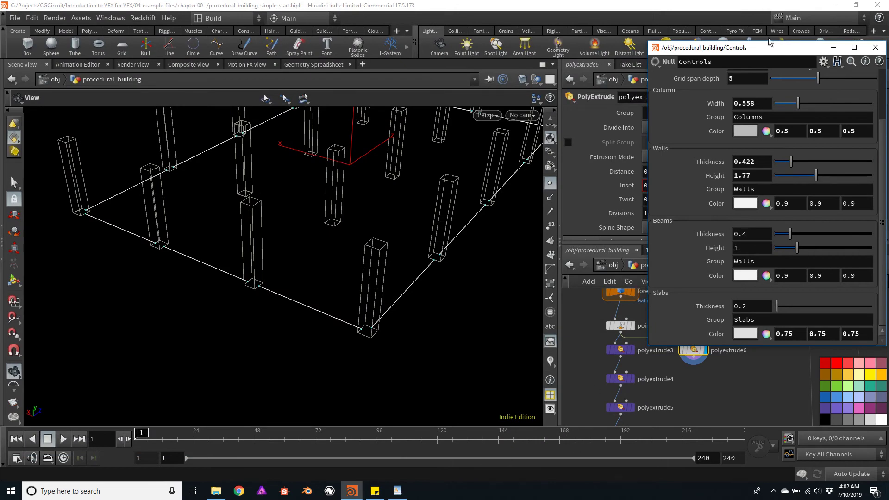
pyautogui.moveTo(779, 50); pyautogui.dragTo(141, 68)
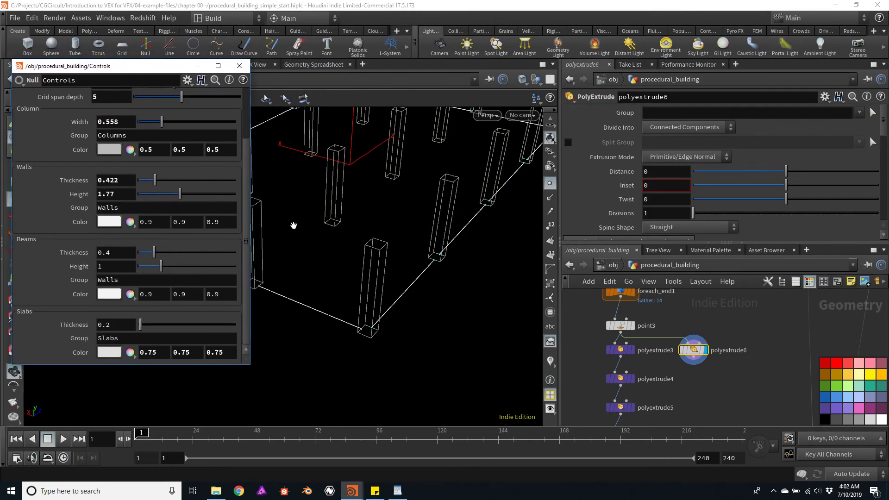
# Reopen the parameter interface editor and set beamGroup's default to Beams
pyautogui.scroll(3, 241, 118)
pyautogui.scroll(-3, 240, 117)
pyautogui.click(187, 79)
pyautogui.click(196, 94)
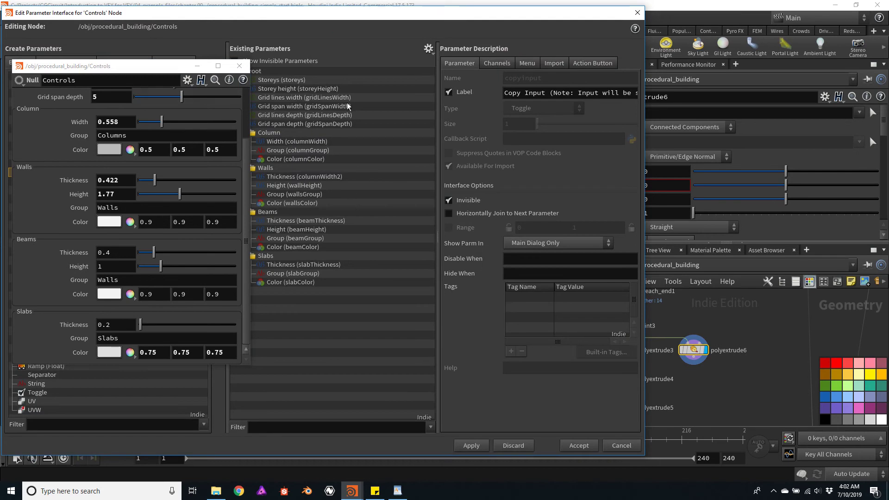
pyautogui.moveTo(181, 70); pyautogui.dragTo(811, 52)
pyautogui.click(285, 239)
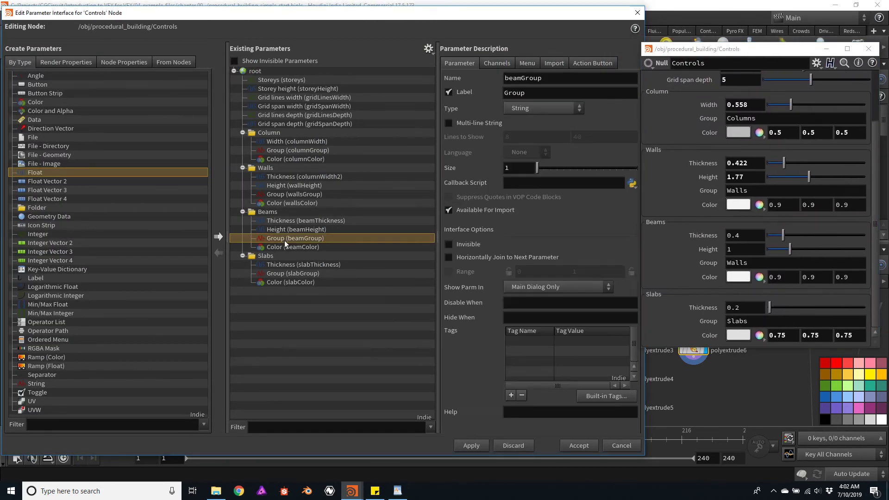
pyautogui.click(496, 63)
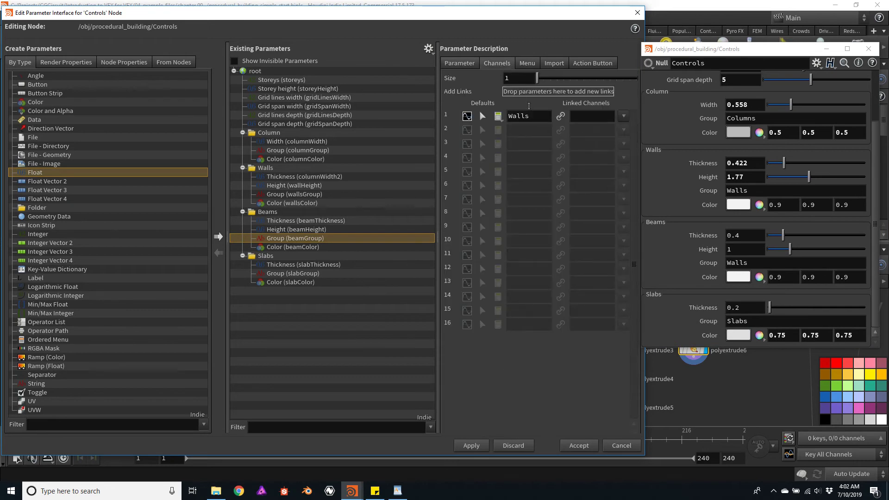
pyautogui.doubleClick(533, 112)
pyautogui.press('BackSpace')
pyautogui.write('Beams')
pyautogui.press('Return')
# Set beamColor's default values to 1, 1, 1
pyautogui.click(293, 247)
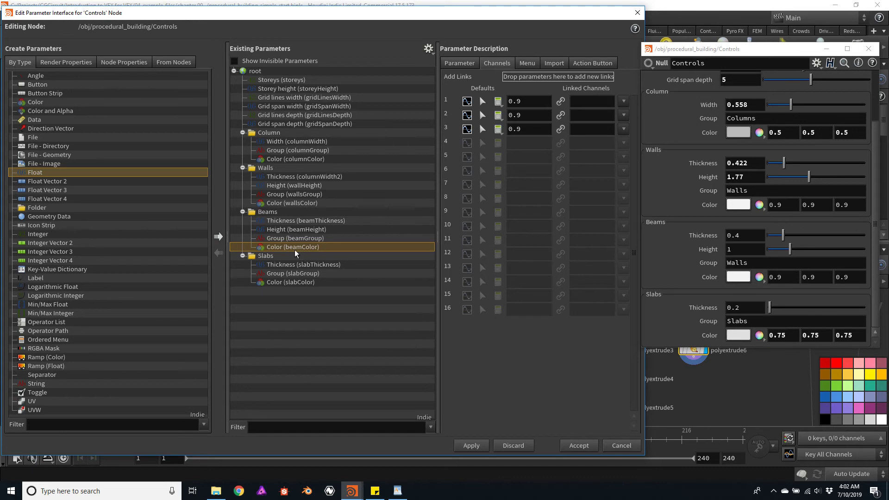
pyautogui.click(536, 102)
pyautogui.write('1')
pyautogui.press('Tab')
pyautogui.press('Tab')
pyautogui.write('1')
pyautogui.press('Tab')
pyautogui.press('Tab')
pyautogui.write('1')
pyautogui.press('Return')
# Accept the interface changes and try out extrusion distances on the beams
pyautogui.click(579, 446)
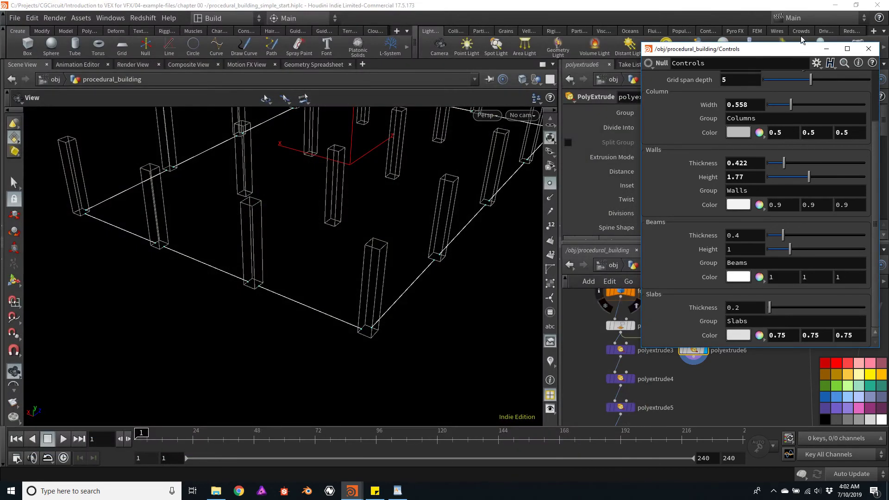
pyautogui.moveTo(778, 51); pyautogui.dragTo(146, 62)
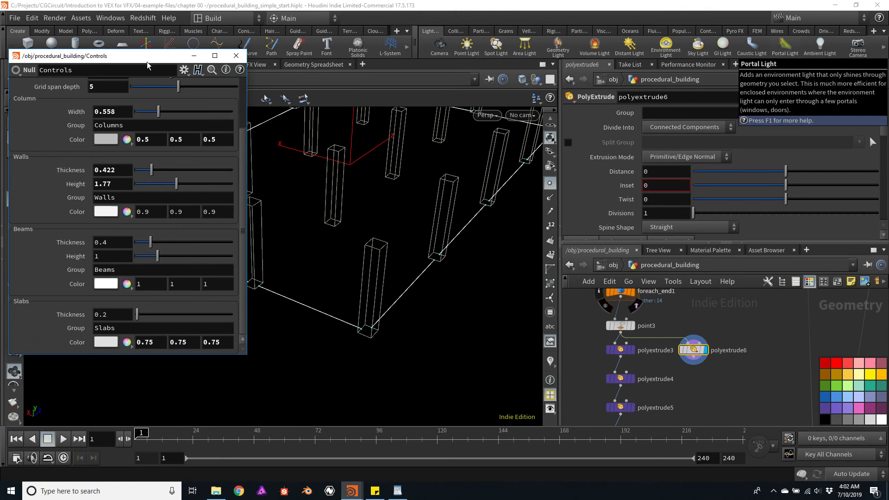
pyautogui.moveTo(492, 250); pyautogui.dragTo(460, 238)
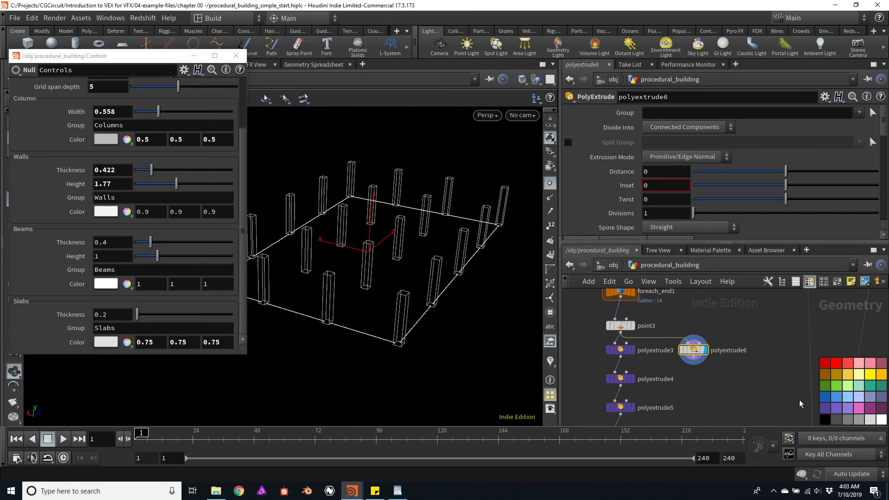
pyautogui.moveTo(695, 355)
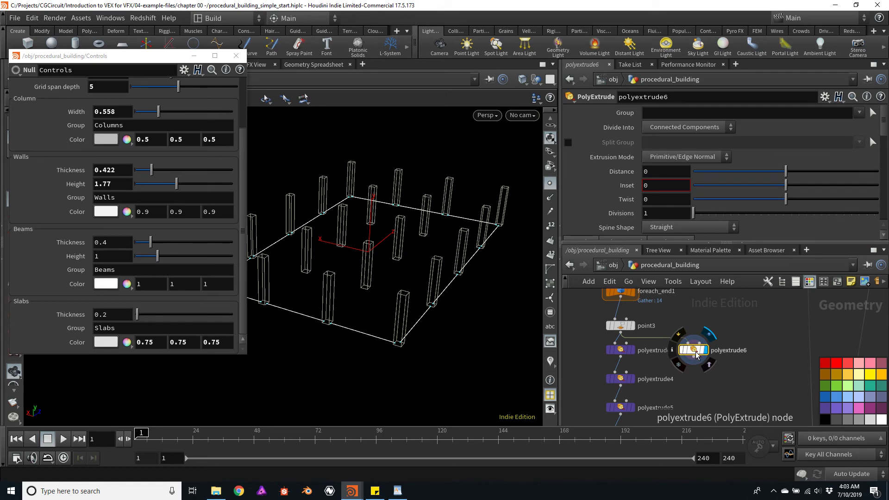
pyautogui.moveTo(788, 175)
pyautogui.mouseDown()
pyautogui.moveTo(798, 175)
pyautogui.moveTo(777, 176)
pyautogui.moveTo(803, 175)
pyautogui.mouseUp()
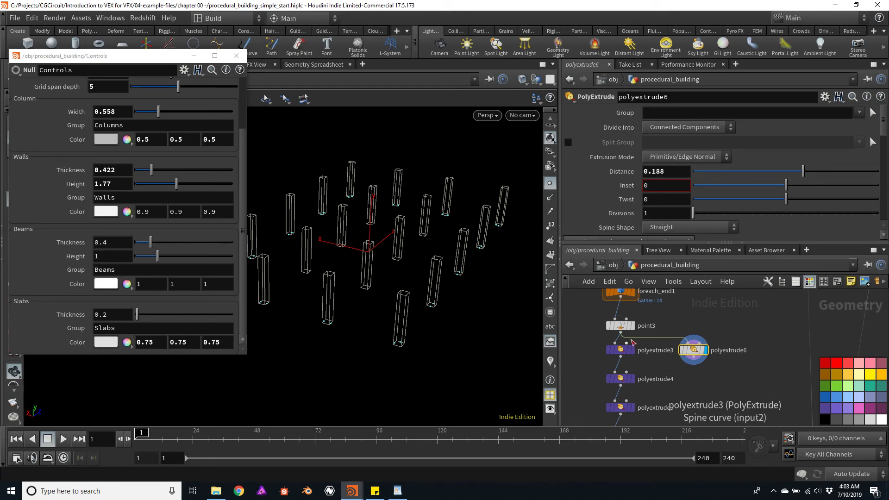
# Link polyextrude6's Distance to the Controls beam Height as a relative reference
pyautogui.rightClick(71, 258)
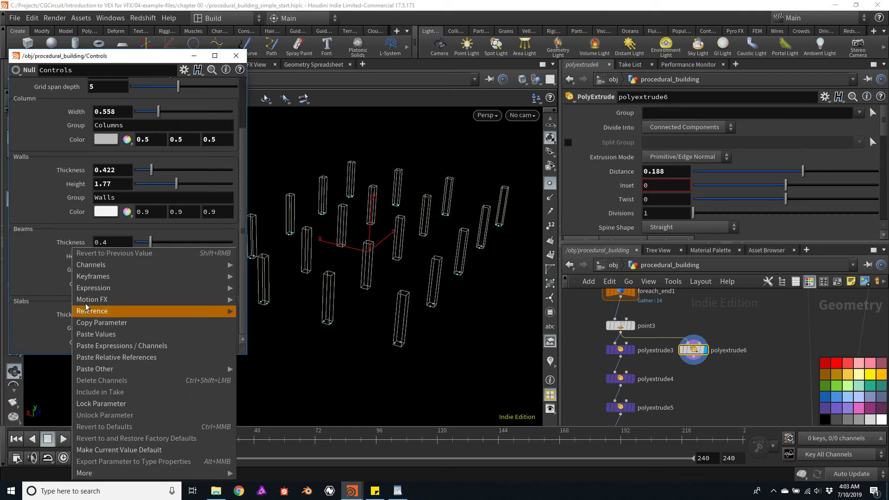
pyautogui.click(90, 321)
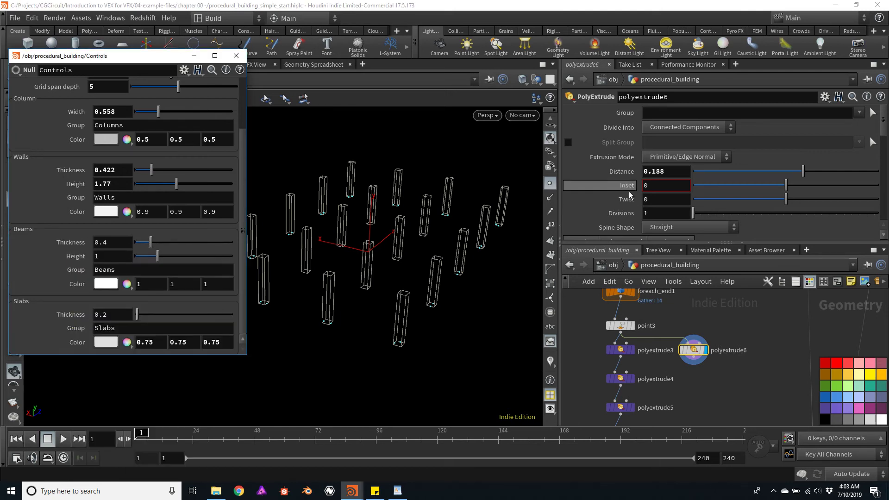
pyautogui.moveTo(695, 357)
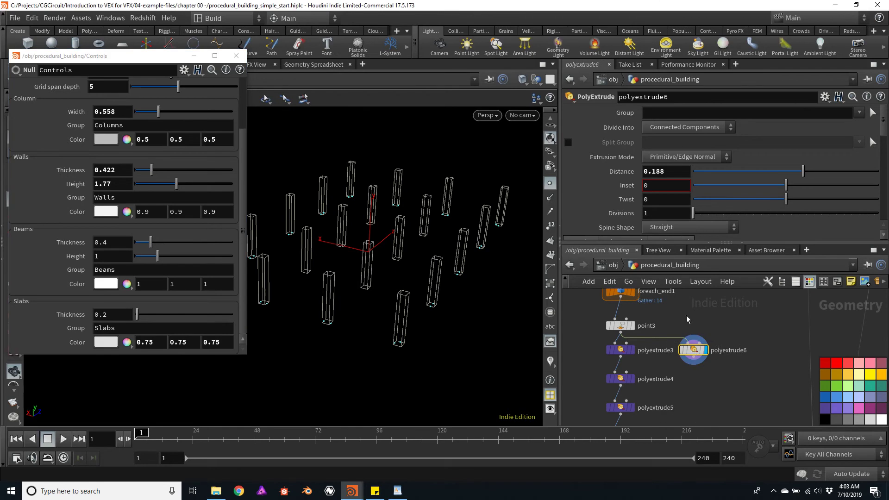
pyautogui.rightClick(622, 171)
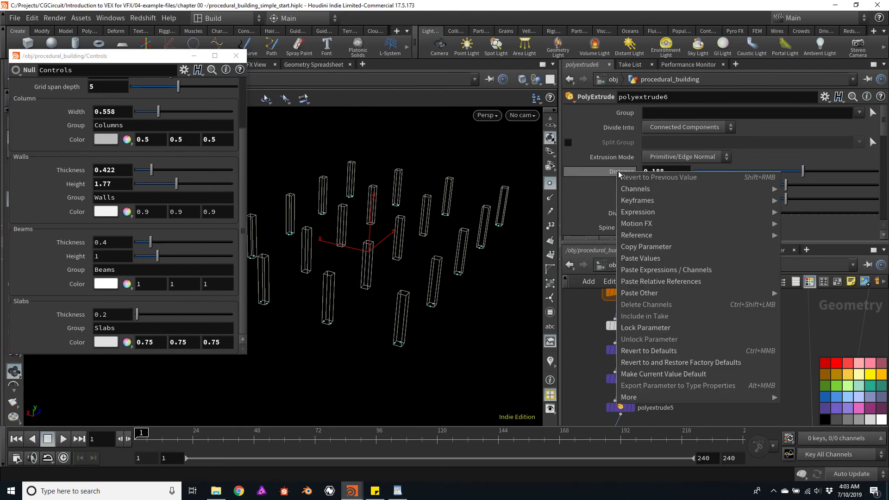
pyautogui.click(654, 278)
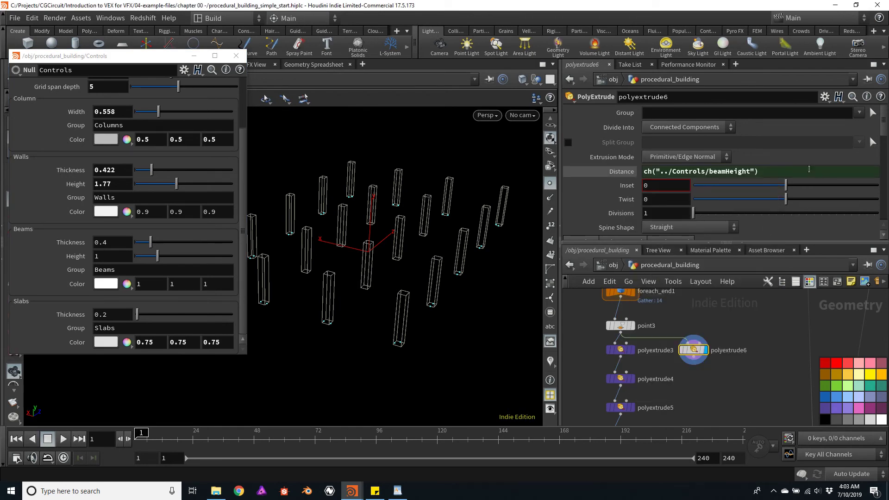
# Extrude along existing point normals and set the beam Height to 1.28
pyautogui.click(719, 156)
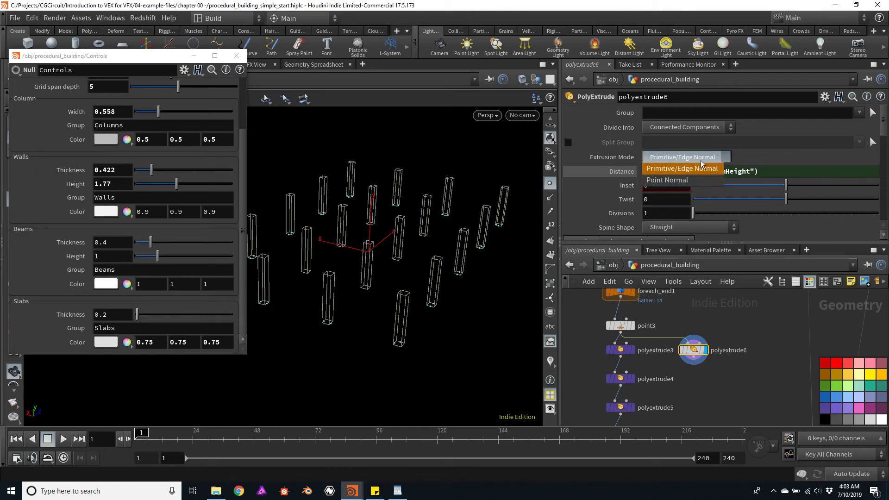
pyautogui.click(671, 180)
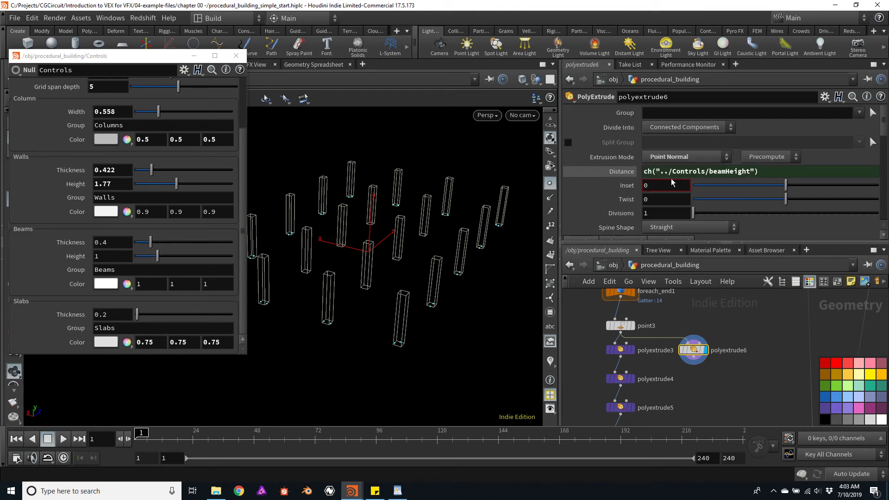
pyautogui.click(778, 158)
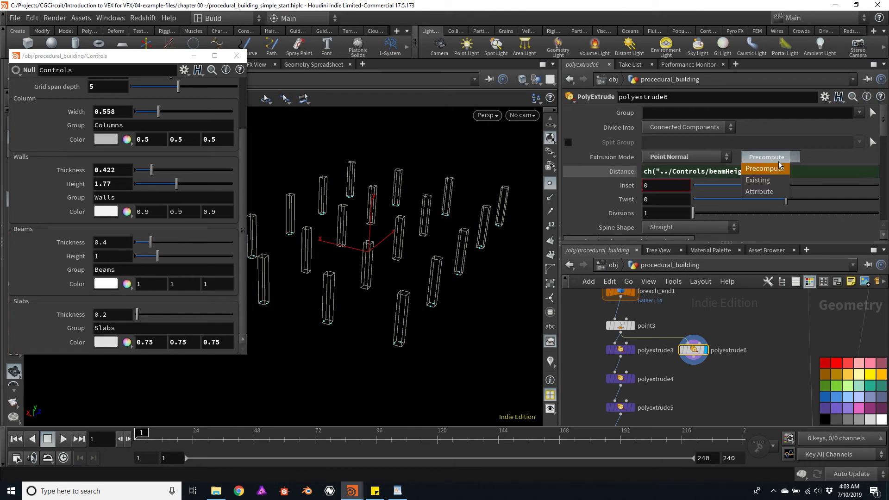
pyautogui.click(760, 180)
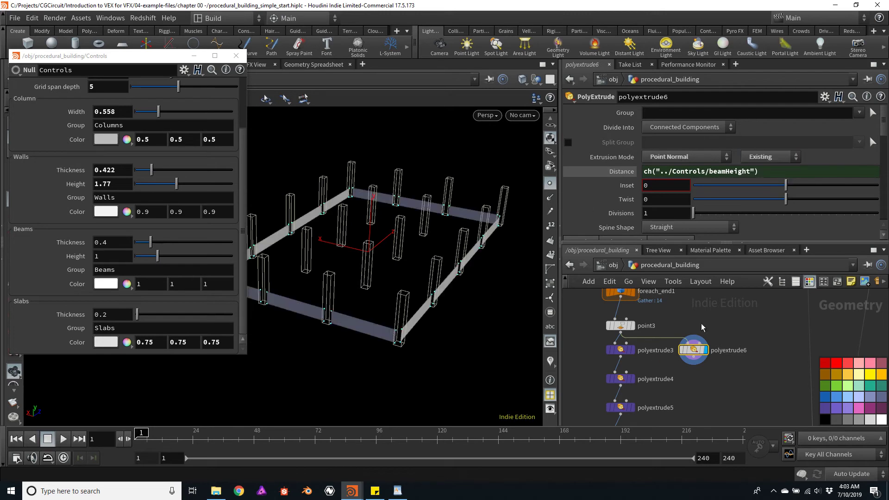
pyautogui.moveTo(158, 257)
pyautogui.mouseDown()
pyautogui.moveTo(145, 258)
pyautogui.moveTo(164, 257)
pyautogui.mouseUp()
pyautogui.moveTo(361, 250); pyautogui.dragTo(410, 209)
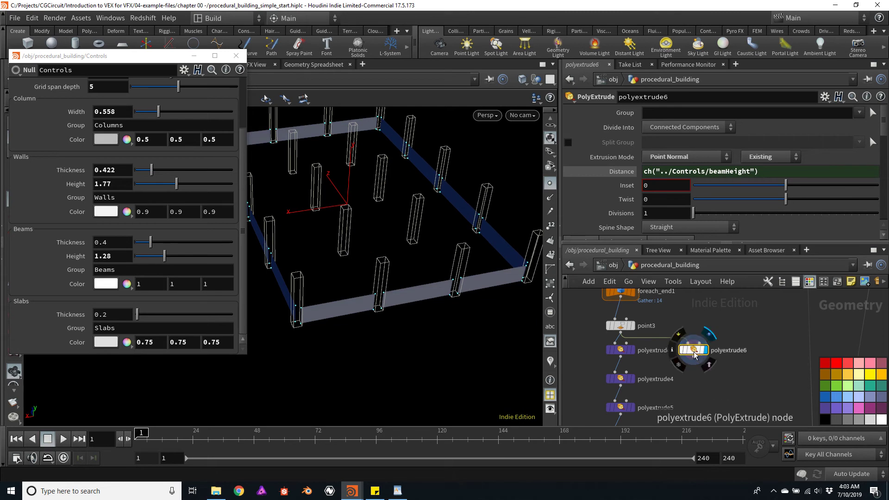
pyautogui.moveTo(702, 365); pyautogui.dragTo(738, 365)
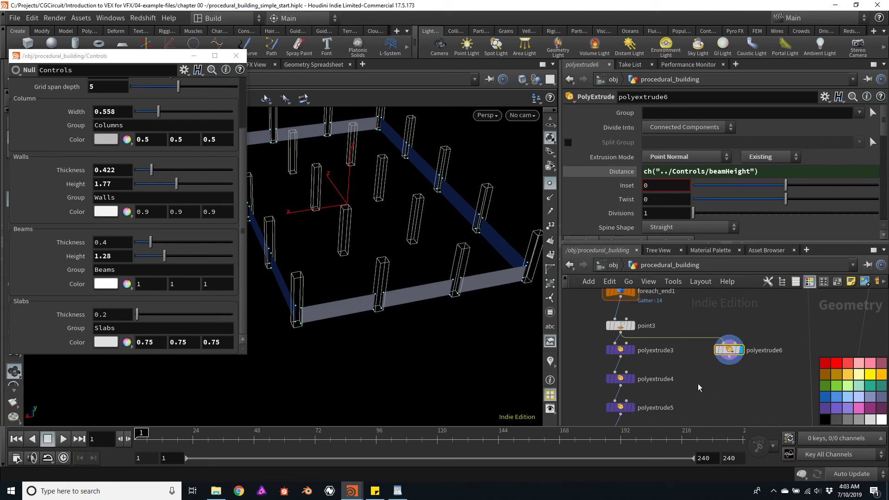
pyautogui.moveTo(657, 394); pyautogui.dragTo(644, 354, button='middle')
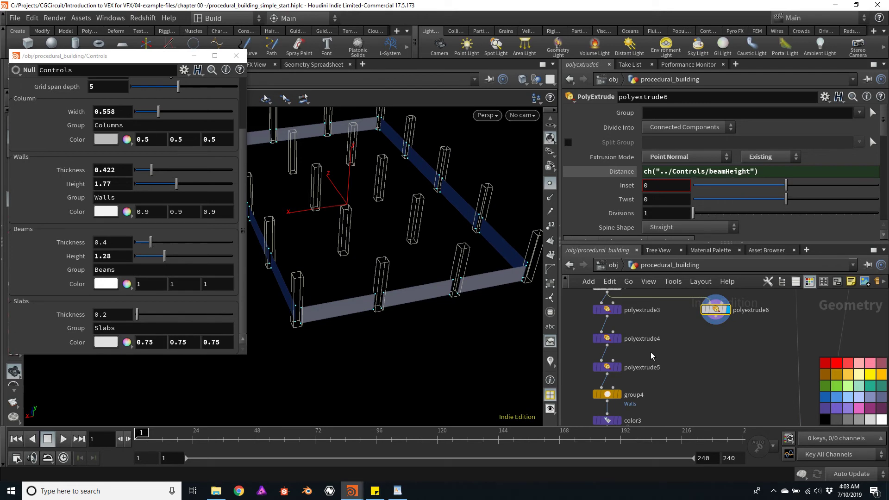
pyautogui.moveTo(475, 278)
pyautogui.mouseDown()
pyautogui.moveTo(467, 220)
pyautogui.moveTo(454, 284)
pyautogui.moveTo(471, 265)
pyautogui.mouseUp()
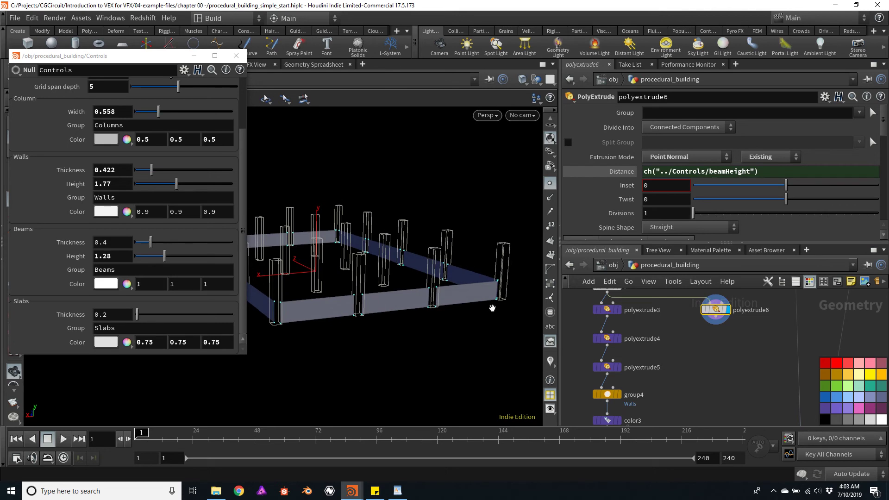
pyautogui.moveTo(492, 307); pyautogui.dragTo(419, 205)
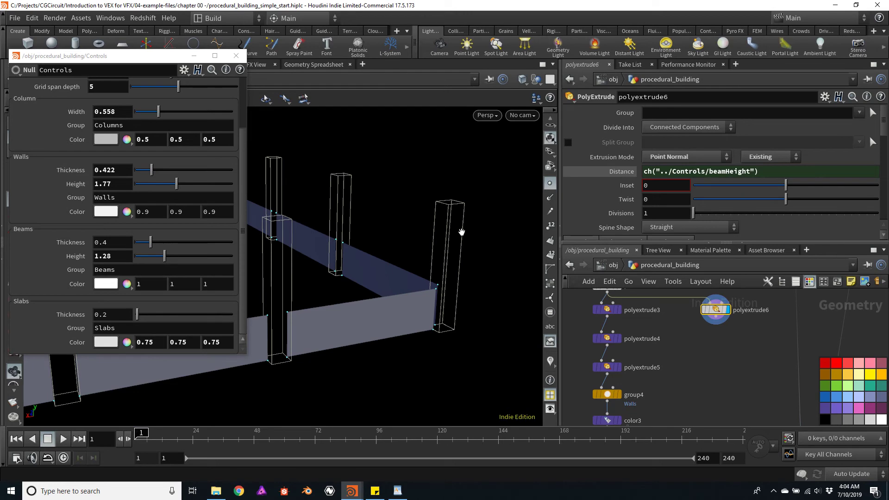
# Add a Transform node after polyextrude6
pyautogui.click(716, 321)
pyautogui.press('Tab')
pyautogui.write('transform')
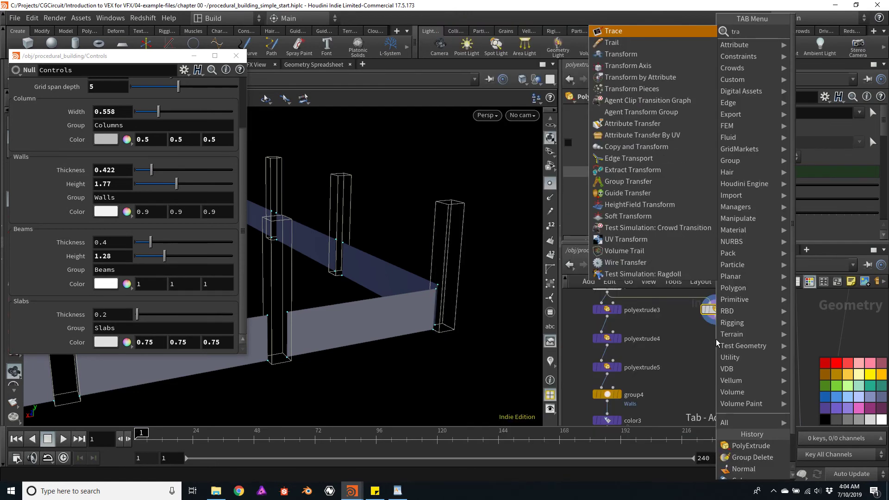
pyautogui.press('Return')
pyautogui.click(716, 339)
pyautogui.moveTo(717, 339)
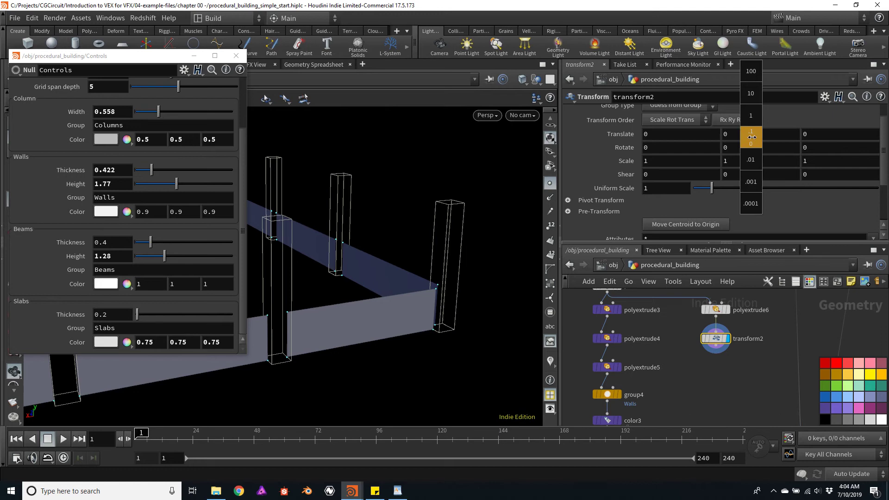
# Raise the beams by setting the transform's Translate Y to 2.4
pyautogui.moveTo(752, 137); pyautogui.dragTo(881, 143, button='middle')
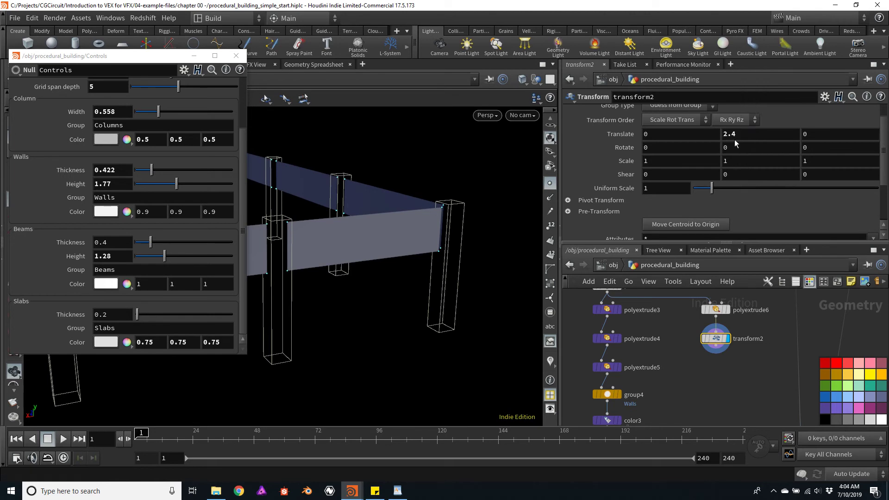
pyautogui.scroll(4, 236, 160)
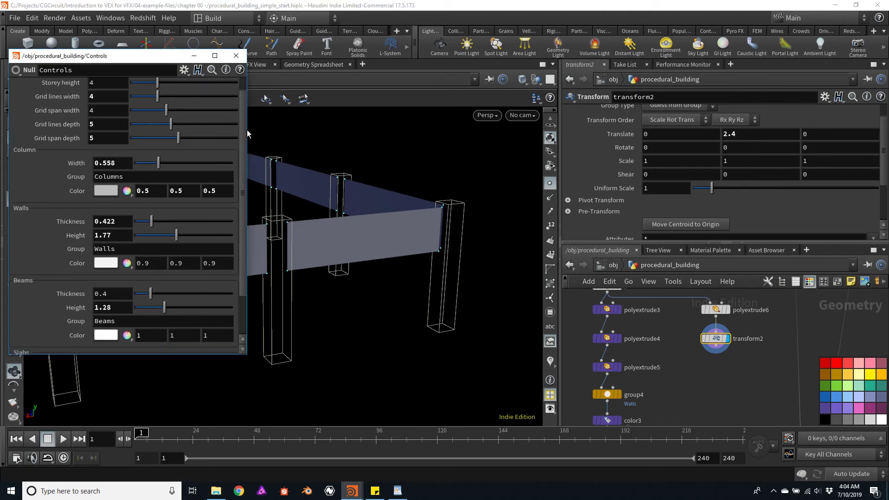
pyautogui.moveTo(458, 204); pyautogui.dragTo(457, 175)
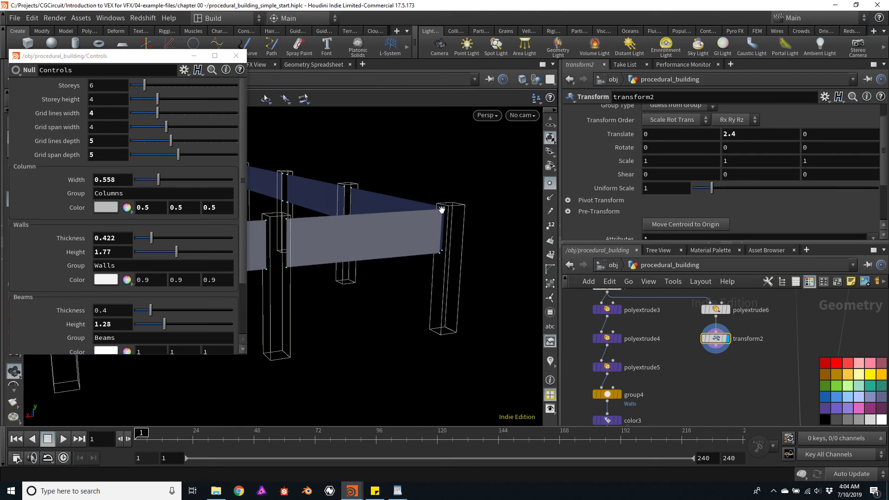
pyautogui.moveTo(479, 255)
pyautogui.mouseDown()
pyautogui.moveTo(464, 250)
pyautogui.moveTo(477, 254)
pyautogui.mouseUp()
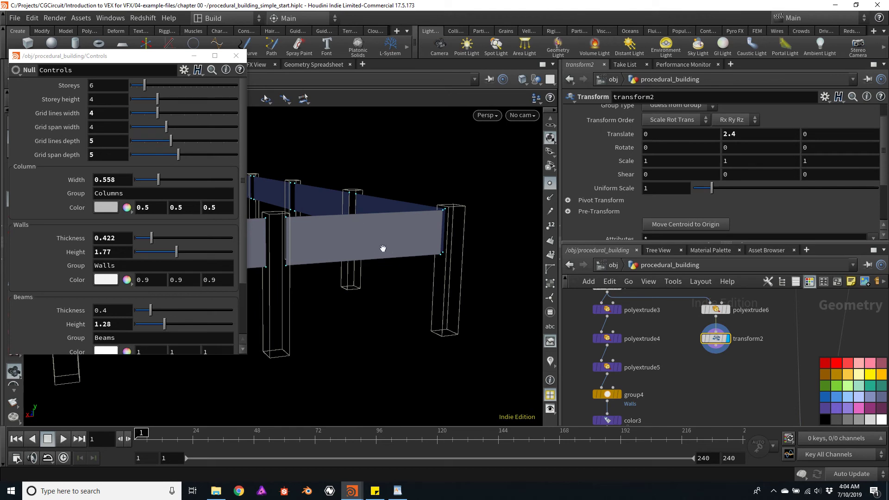
pyautogui.moveTo(363, 230); pyautogui.dragTo(487, 302)
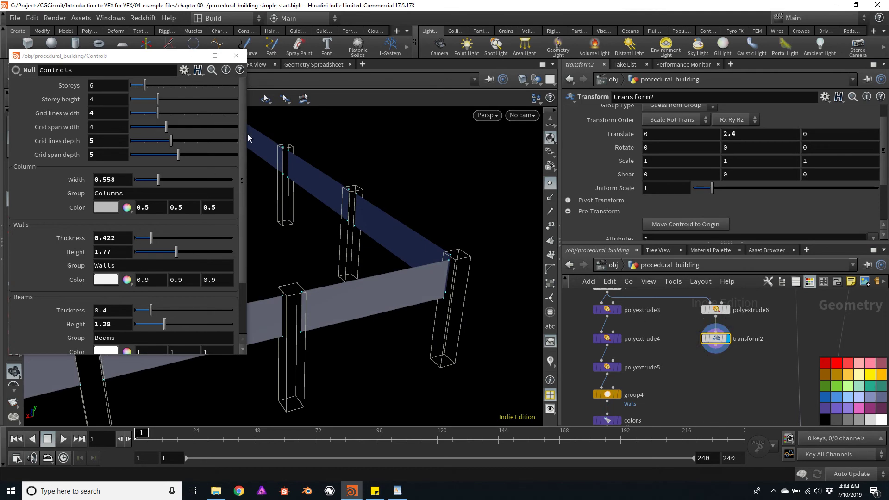
# Link transform2's Translate Y to the Controls Storey height
pyautogui.rightClick(58, 100)
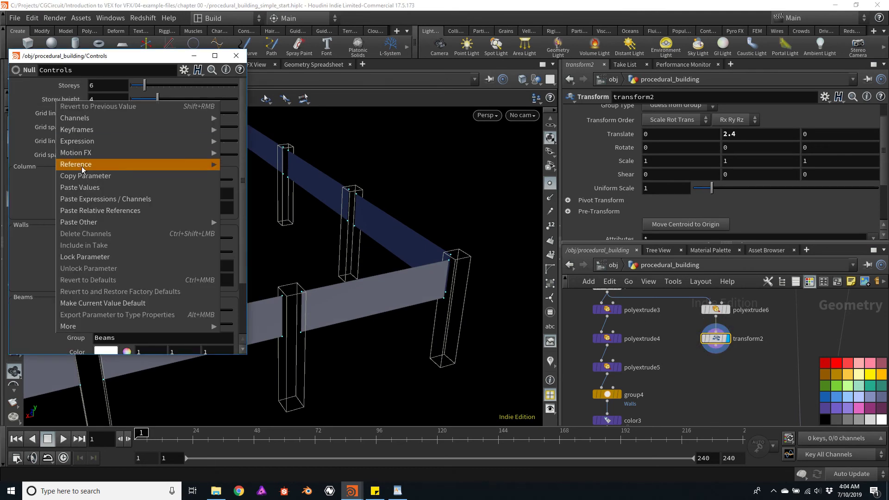
pyautogui.click(90, 179)
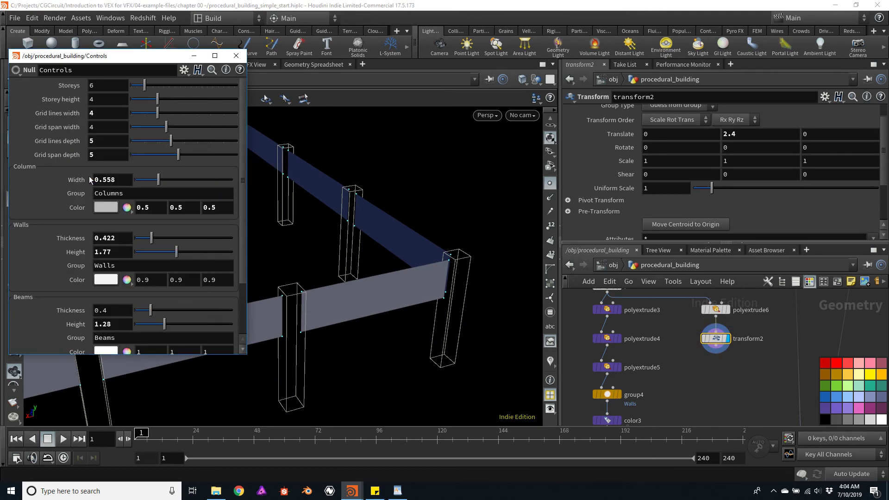
pyautogui.click(716, 339)
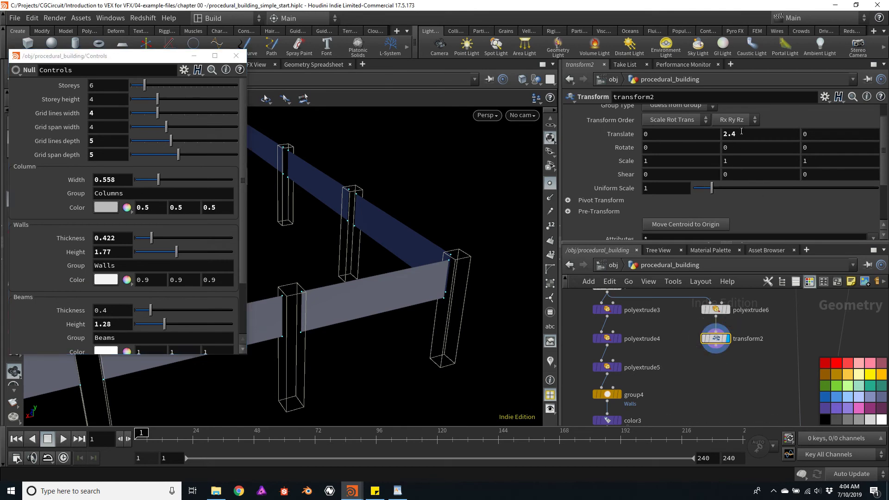
pyautogui.rightClick(741, 132)
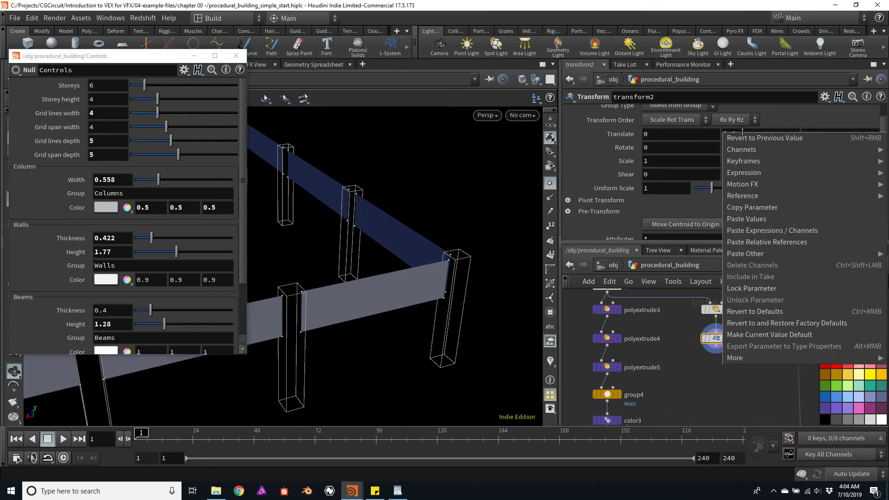
pyautogui.click(778, 242)
pyautogui.moveTo(465, 260); pyautogui.dragTo(437, 242)
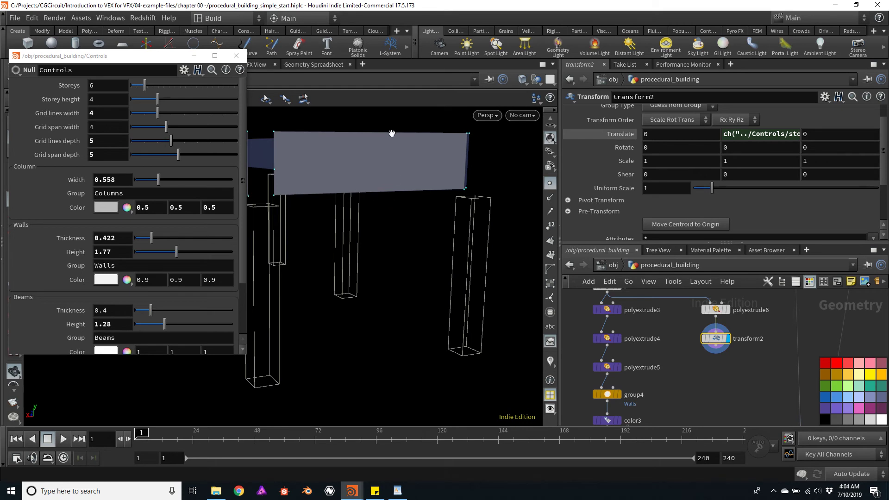
pyautogui.moveTo(482, 198); pyautogui.dragTo(475, 209)
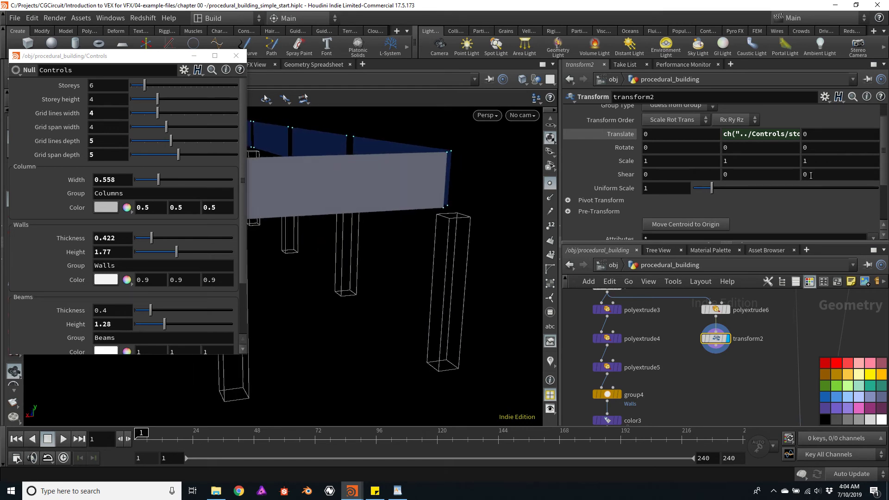
# Subtract the Controls beam Height from the Translate Y expression
pyautogui.click(773, 134)
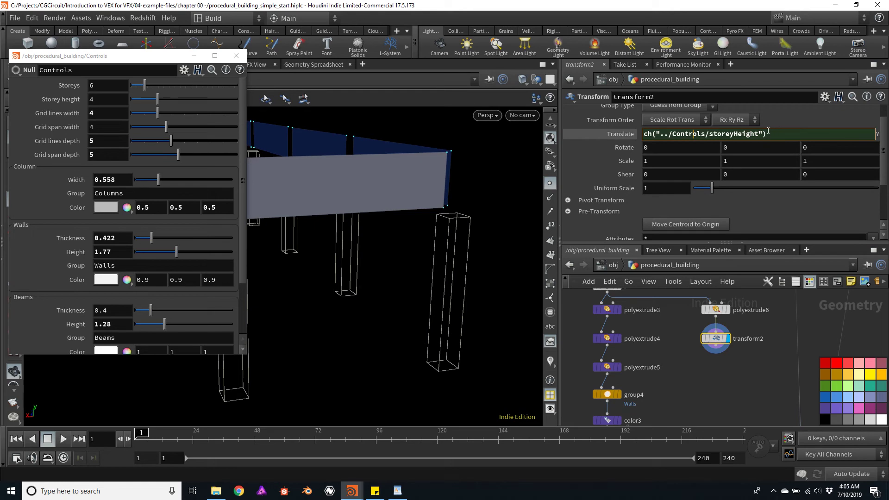
pyautogui.scroll(-3, 243, 191)
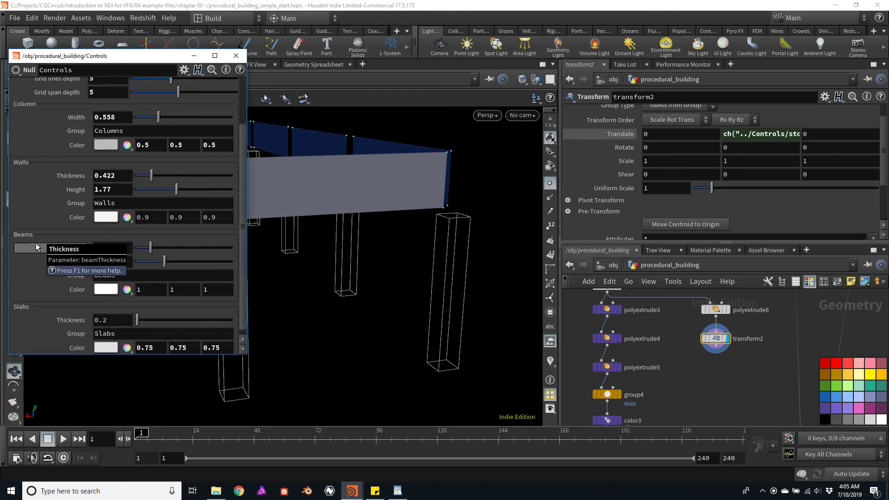
pyautogui.rightClick(71, 262)
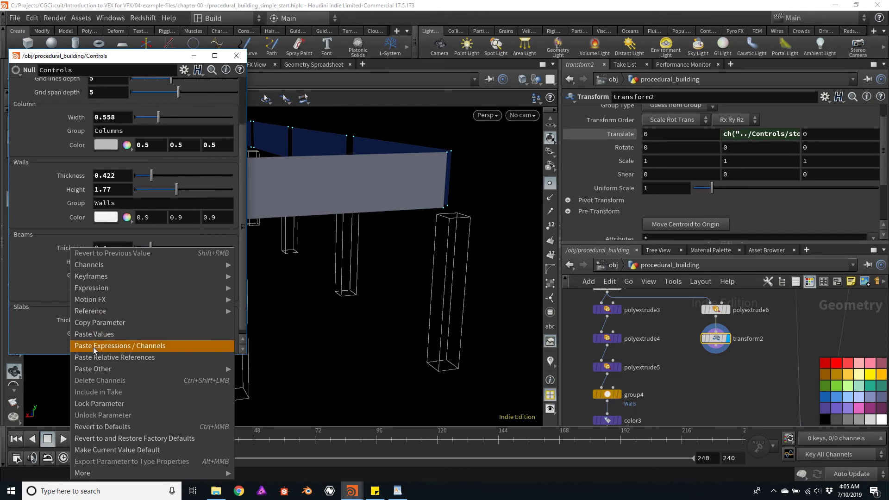
pyautogui.click(92, 322)
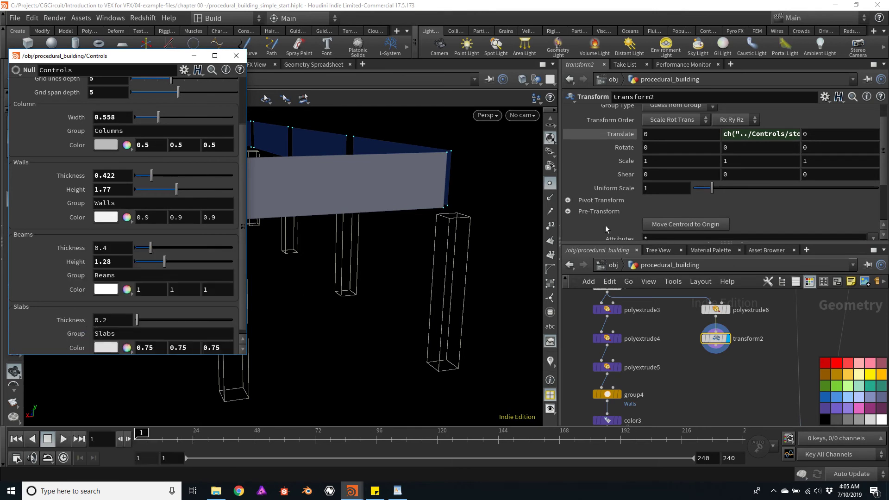
pyautogui.click(769, 139)
pyautogui.click(785, 134)
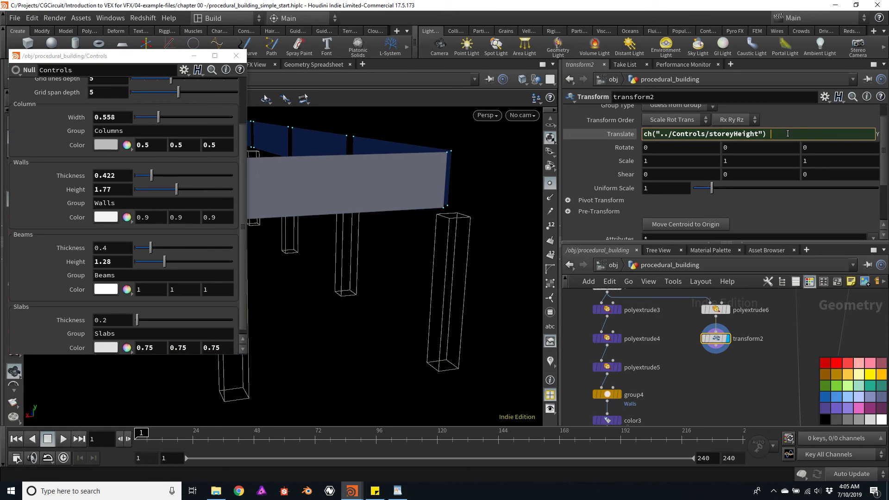
pyautogui.rightClick(787, 134)
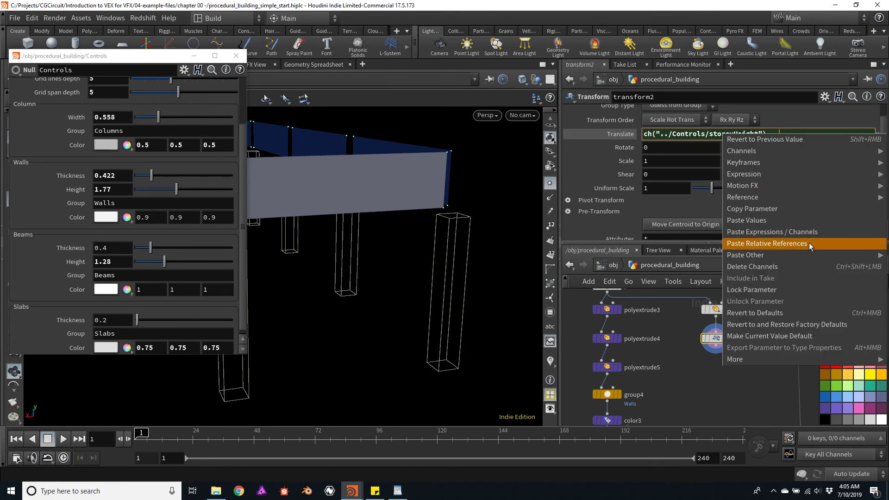
pyautogui.click(767, 244)
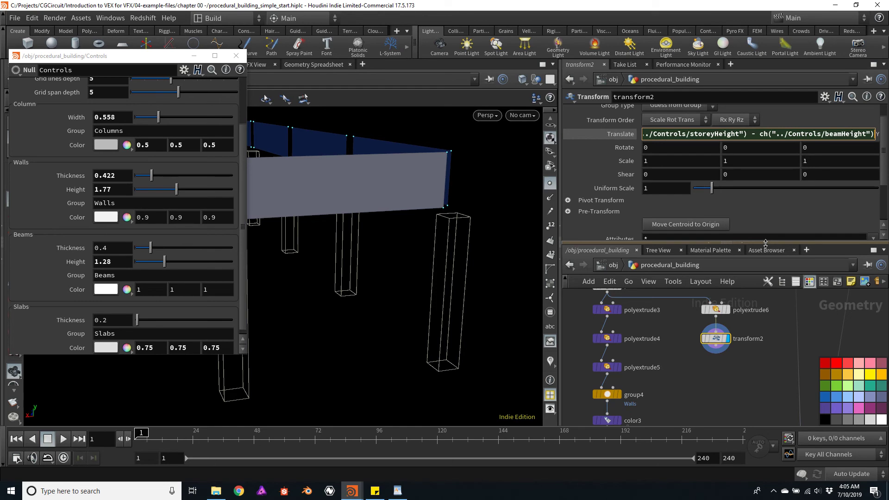
pyautogui.press('Return')
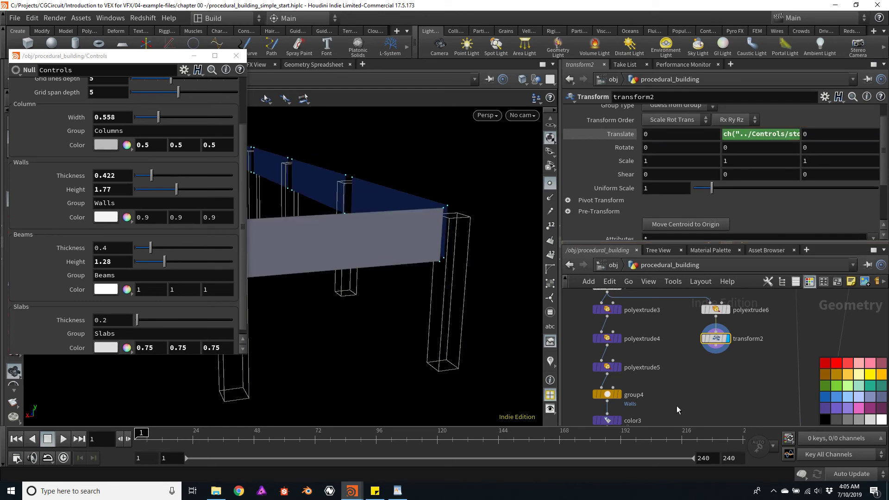
pyautogui.moveTo(466, 219); pyautogui.dragTo(464, 201)
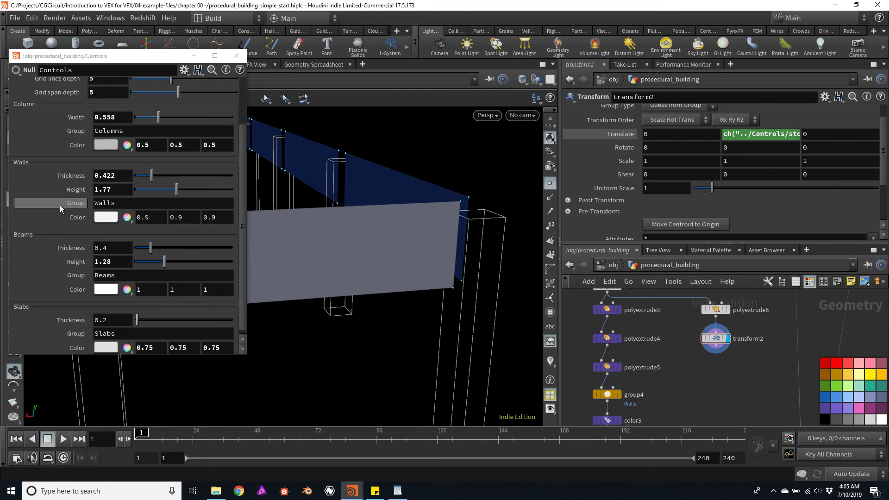
# Copy Slabs Thickness and append ' - ' to the Translate Y expression in the expression editor
pyautogui.rightClick(70, 319)
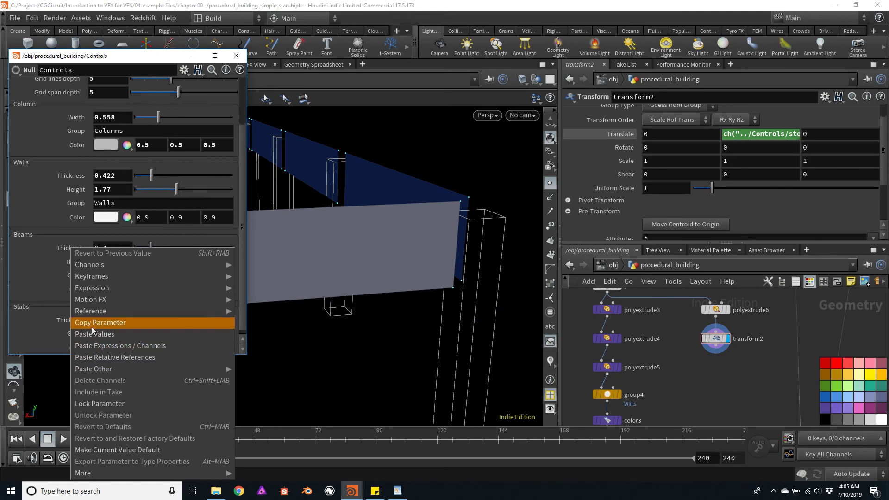
pyautogui.click(88, 339)
pyautogui.click(799, 135)
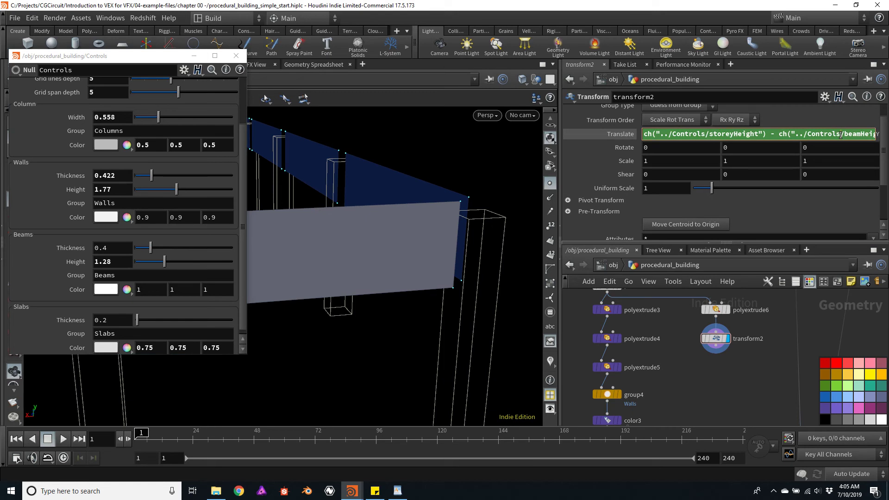
pyautogui.press('End')
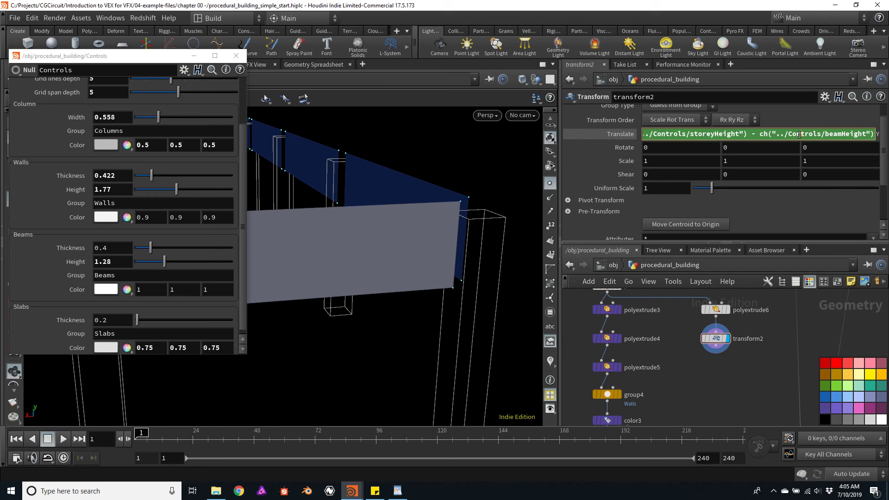
pyautogui.hotkey('alt', 'e')
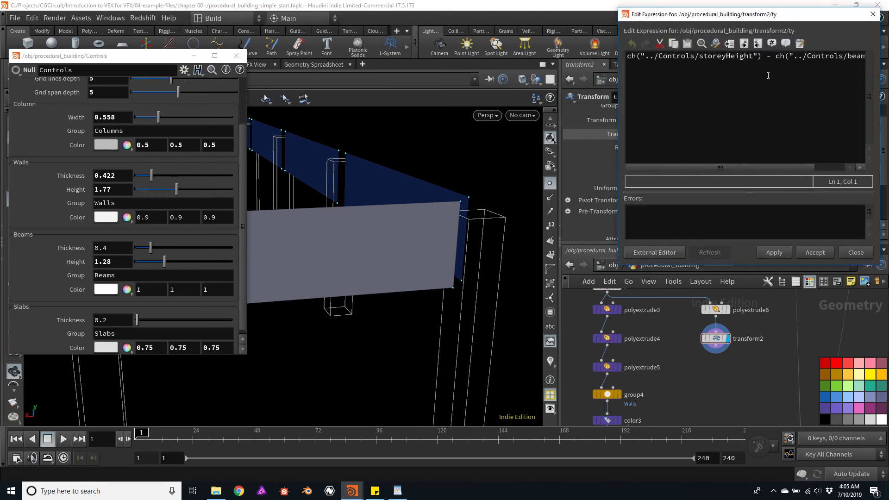
pyautogui.moveTo(760, 19); pyautogui.dragTo(430, 90)
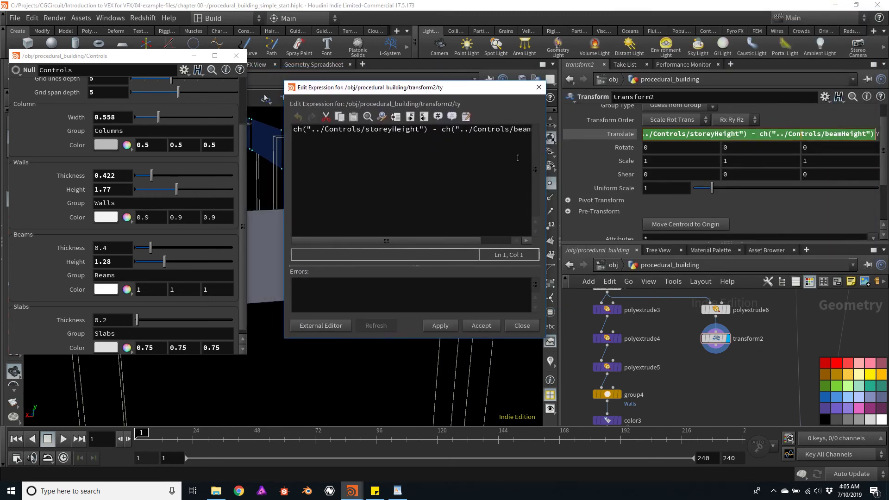
pyautogui.moveTo(546, 158); pyautogui.dragTo(679, 166)
pyautogui.moveTo(607, 91); pyautogui.dragTo(603, 167)
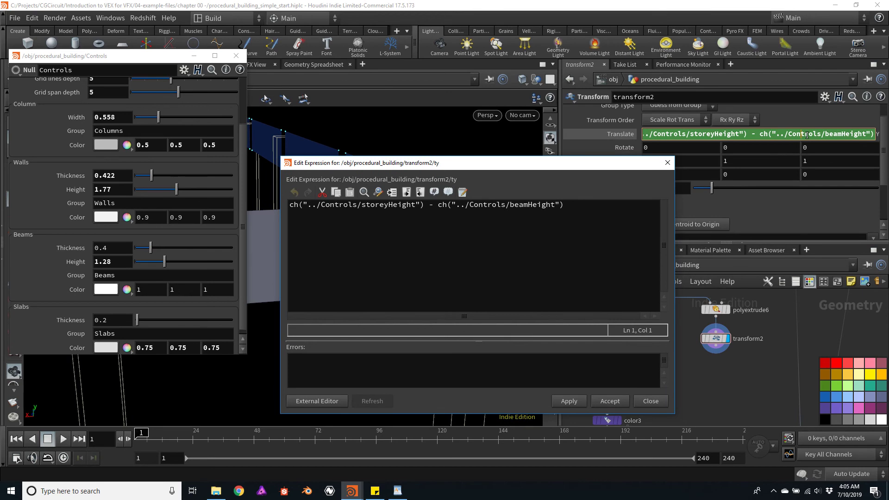
pyautogui.click(592, 207)
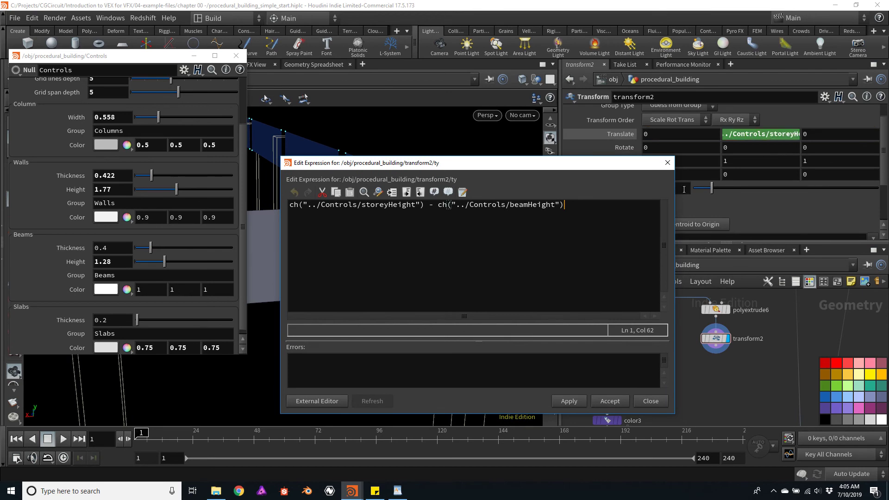
pyautogui.moveTo(674, 191); pyautogui.dragTo(711, 191)
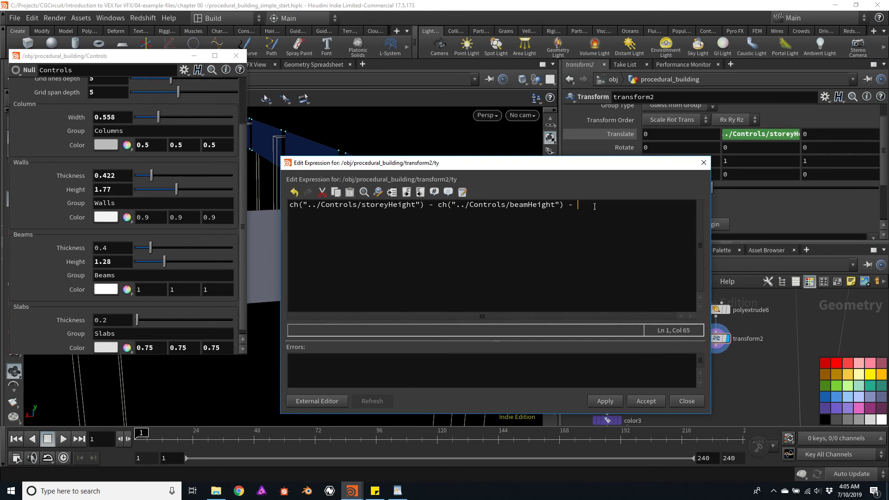
pyautogui.click(641, 402)
# Paste the Slabs Thickness relative reference at the end of the Translate Y expression
pyautogui.click(782, 135)
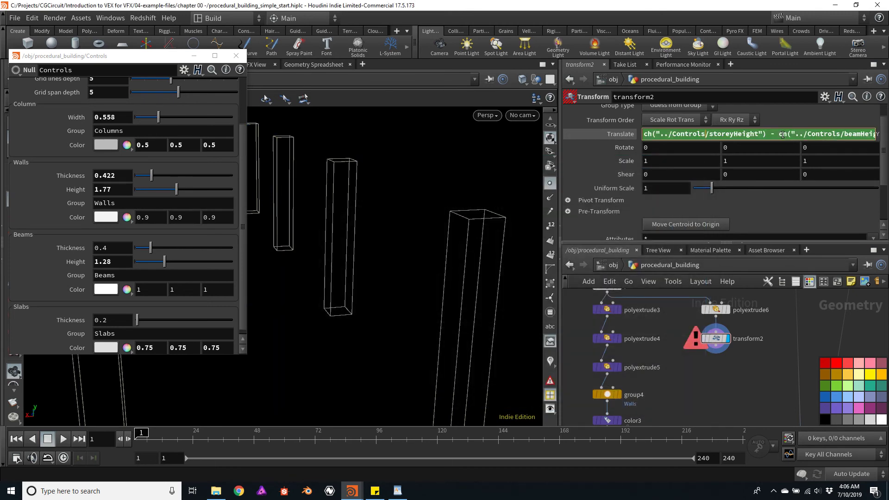
pyautogui.click(860, 134)
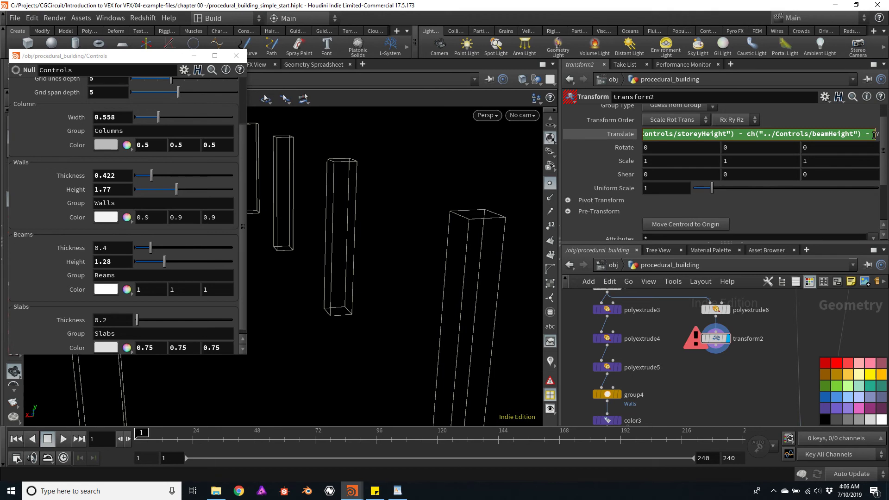
pyautogui.rightClick(875, 135)
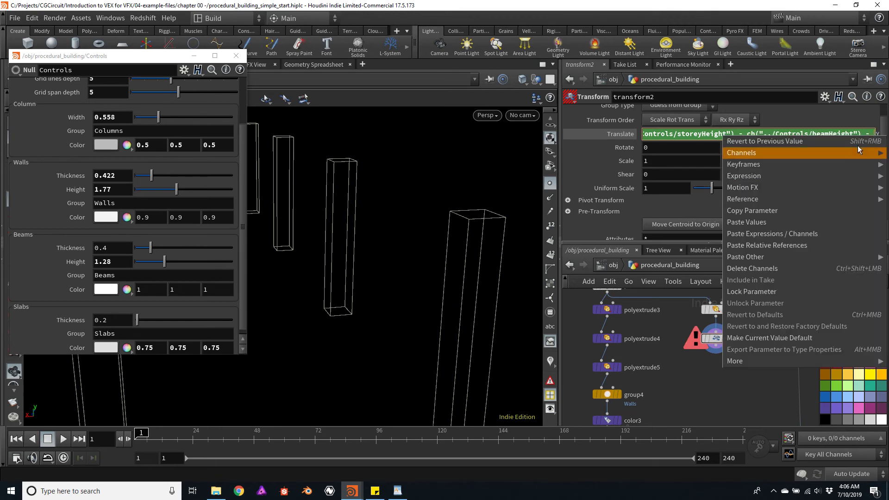
pyautogui.click(778, 249)
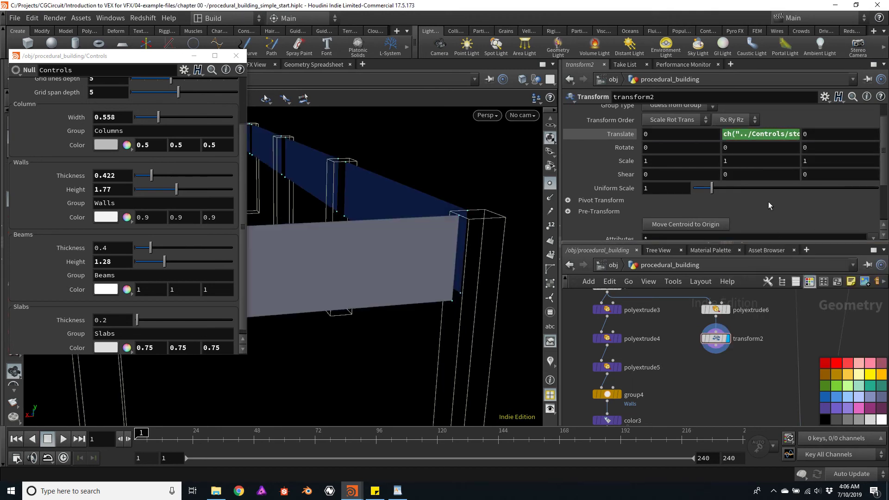
pyautogui.keyDown('alt'); pyautogui.moveTo(377, 204); pyautogui.dragTo(446, 191); pyautogui.keyUp('alt')
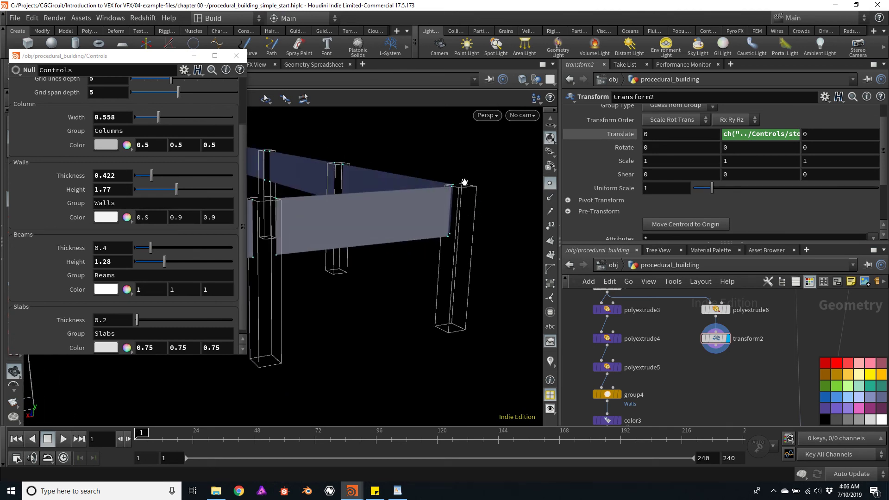
# Set the display flag on merge1
pyautogui.scroll(-5, 747, 371)
pyautogui.scroll(5, 741, 376)
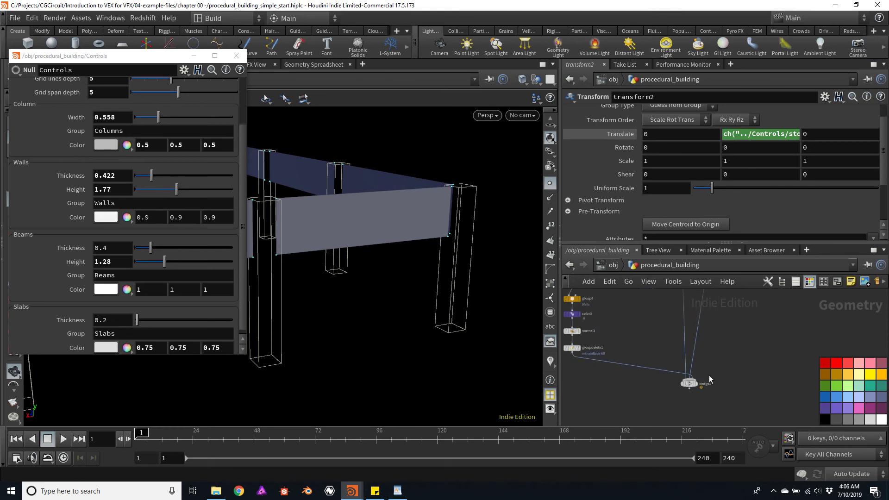
pyautogui.click(683, 388)
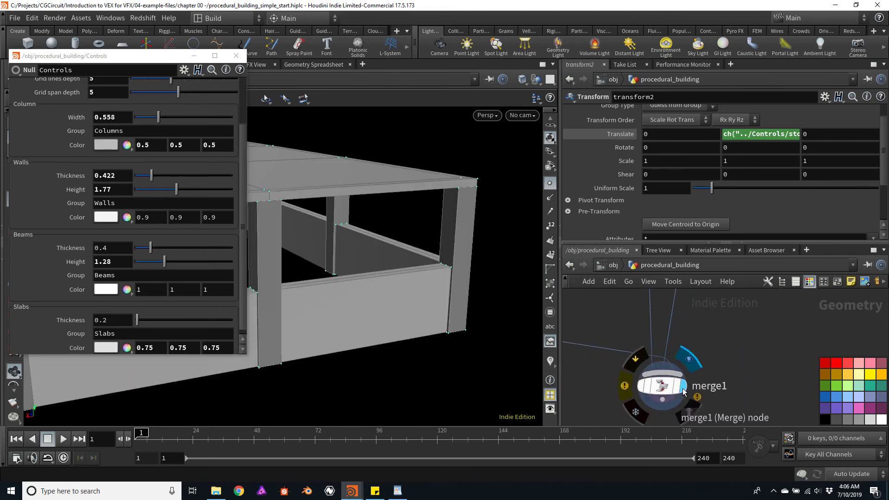
pyautogui.scroll(-5, 732, 343)
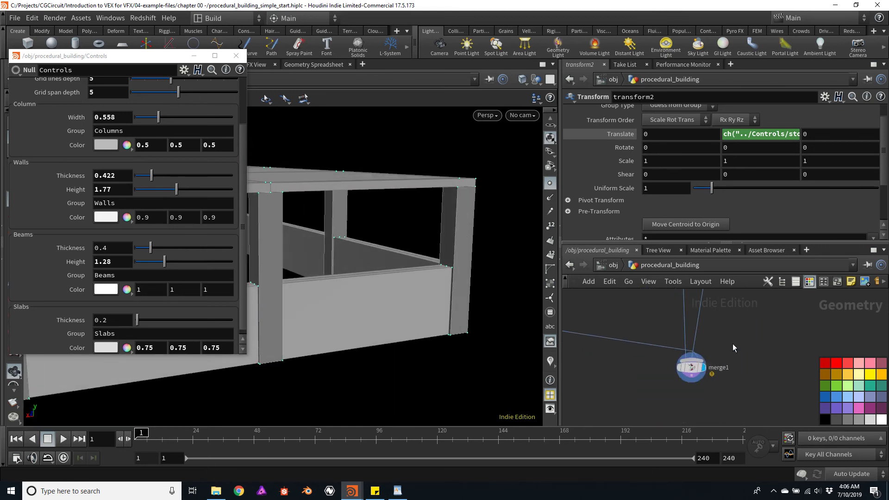
# Wire transform2 into merge1 and orbit to inspect the combined building
pyautogui.moveTo(707, 335); pyautogui.dragTo(668, 351, button='middle')
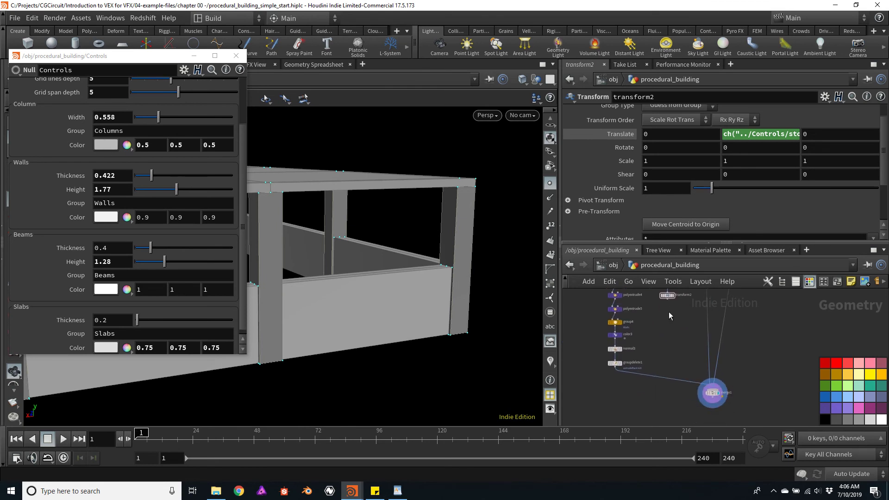
pyautogui.click(667, 300)
pyautogui.click(710, 383)
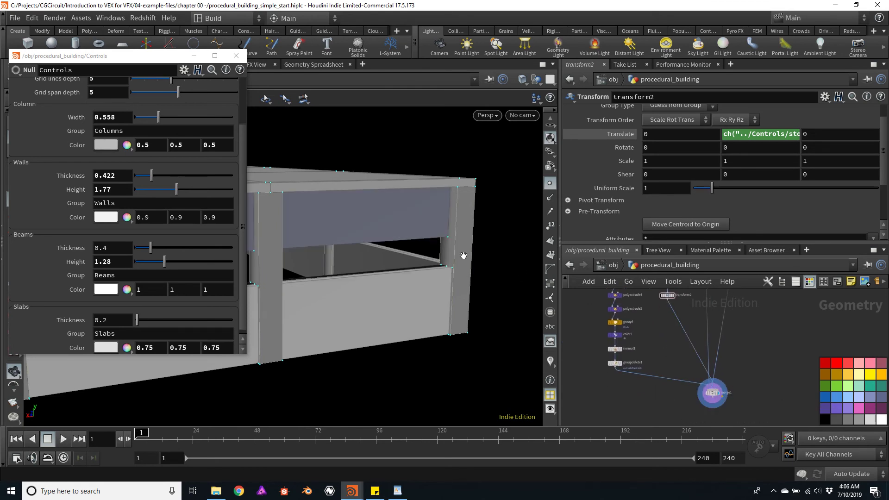
pyautogui.moveTo(464, 256); pyautogui.dragTo(368, 231)
pyautogui.moveTo(508, 239); pyautogui.dragTo(459, 248)
pyautogui.scroll(4, 662, 319)
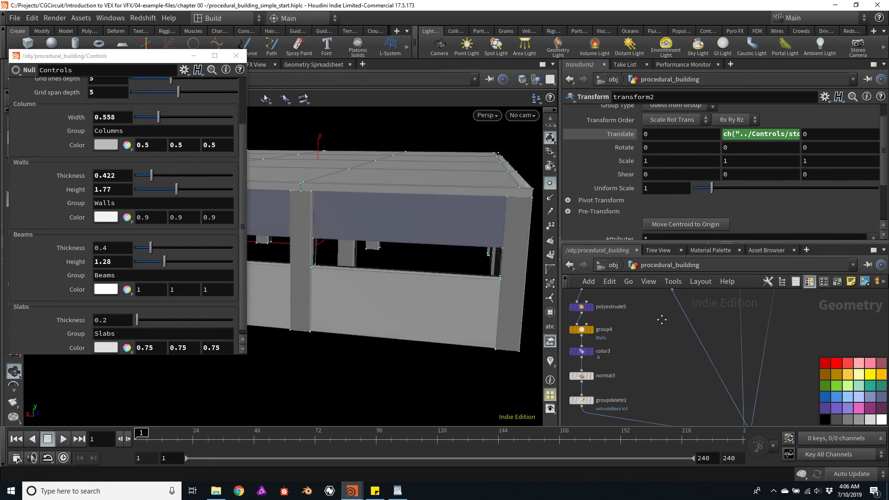
pyautogui.moveTo(662, 319); pyautogui.dragTo(692, 374, button='middle')
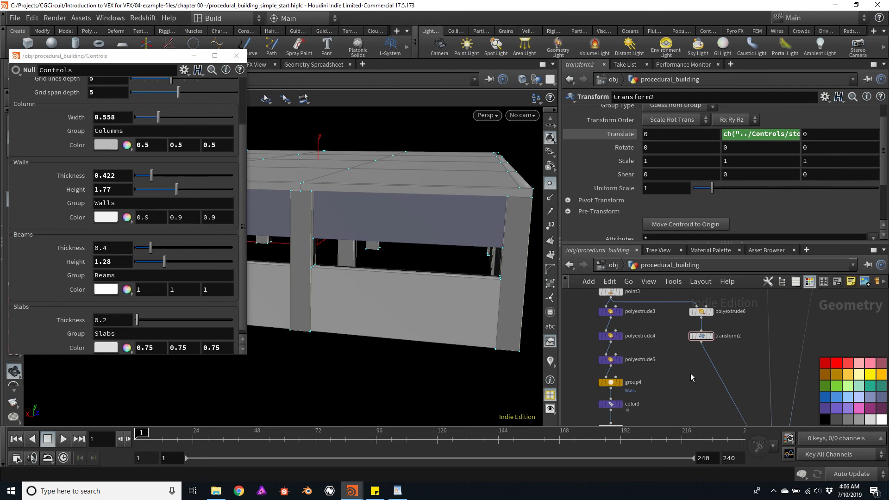
# Add a PolyExtrude node (polyextrude7) below transform2 and display its result
pyautogui.press('Tab')
pyautogui.write('extrud')
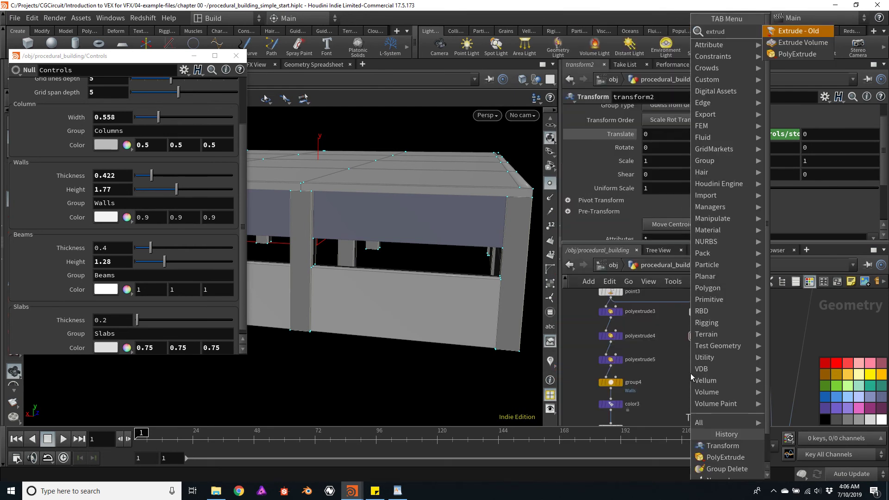
pyautogui.press('Down')
pyautogui.press('Down')
pyautogui.press('Return')
pyautogui.click(691, 376)
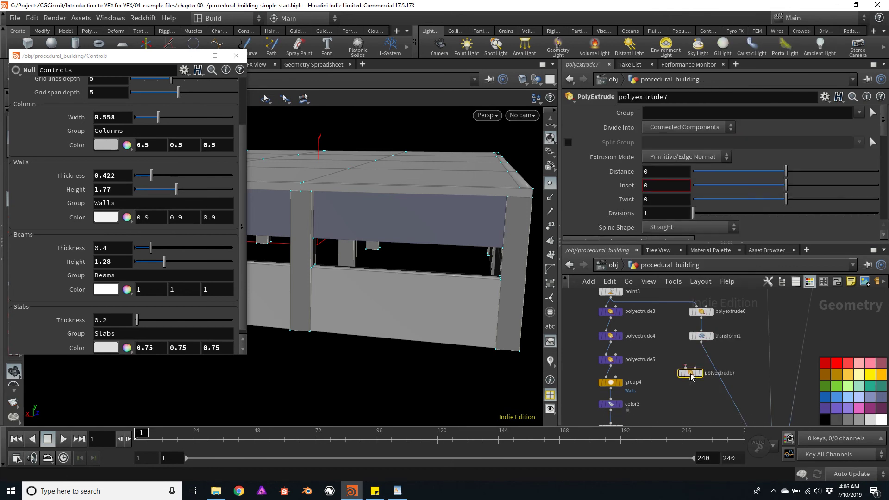
pyautogui.moveTo(692, 376); pyautogui.dragTo(703, 364)
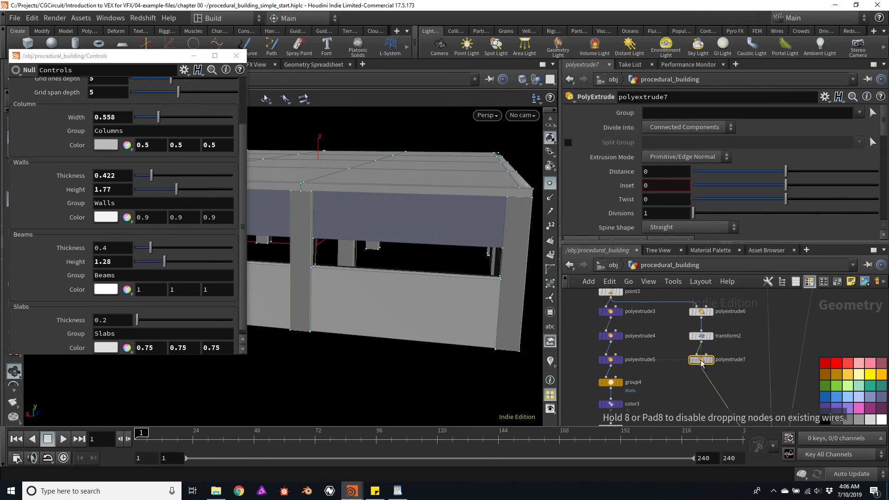
pyautogui.click(711, 360)
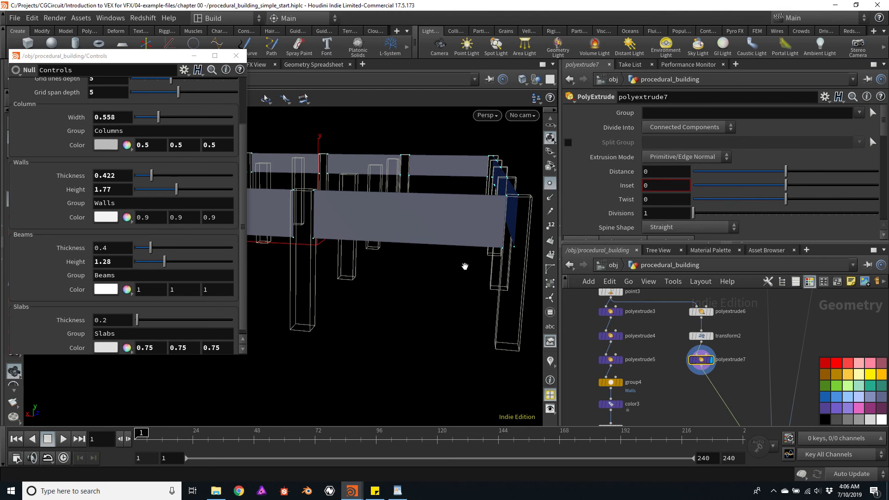
pyautogui.moveTo(465, 267); pyautogui.dragTo(328, 226)
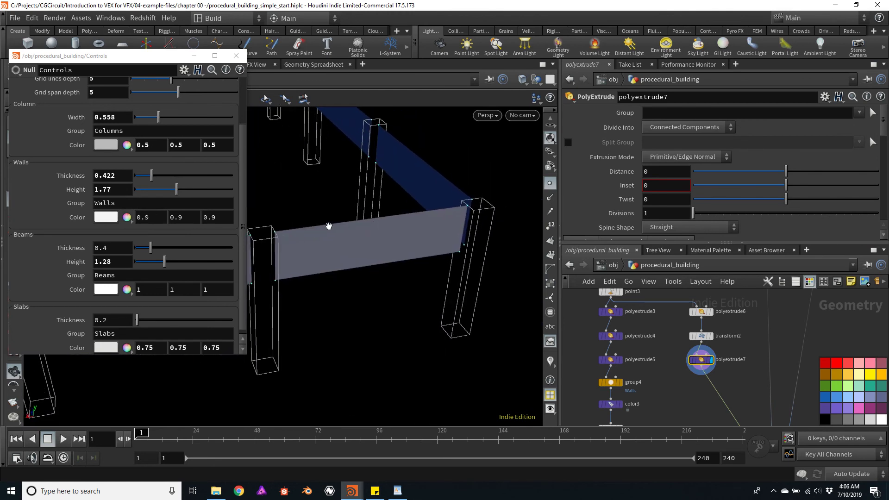
# Set polyextrude7's Distance to ch("../Controls/beamThickness")/2 and output back faces to the extrudeBack group
pyautogui.rightClick(77, 252)
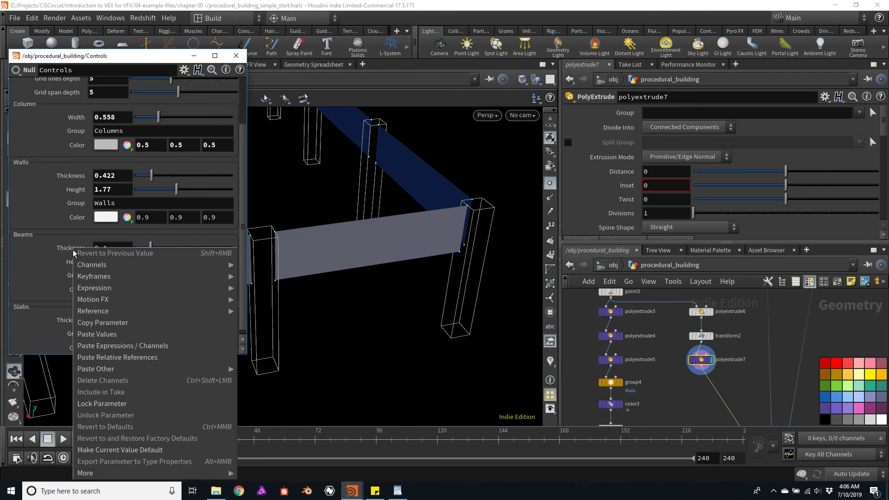
pyautogui.click(92, 324)
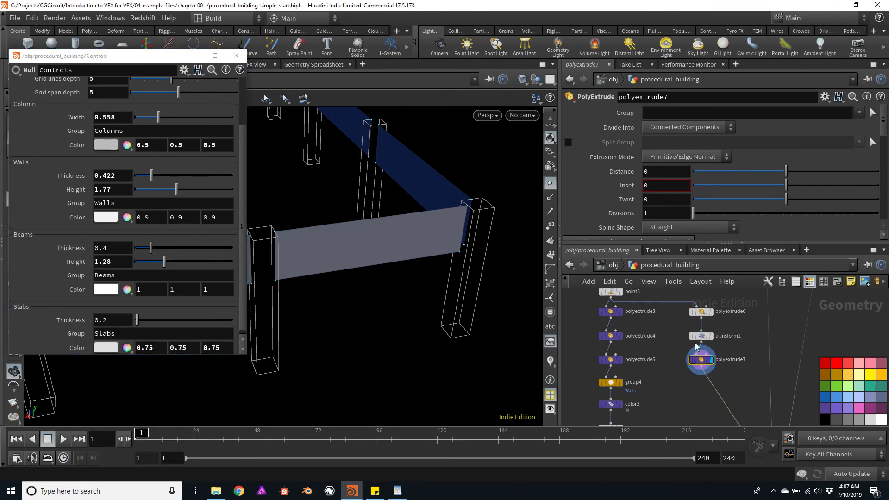
pyautogui.rightClick(661, 167)
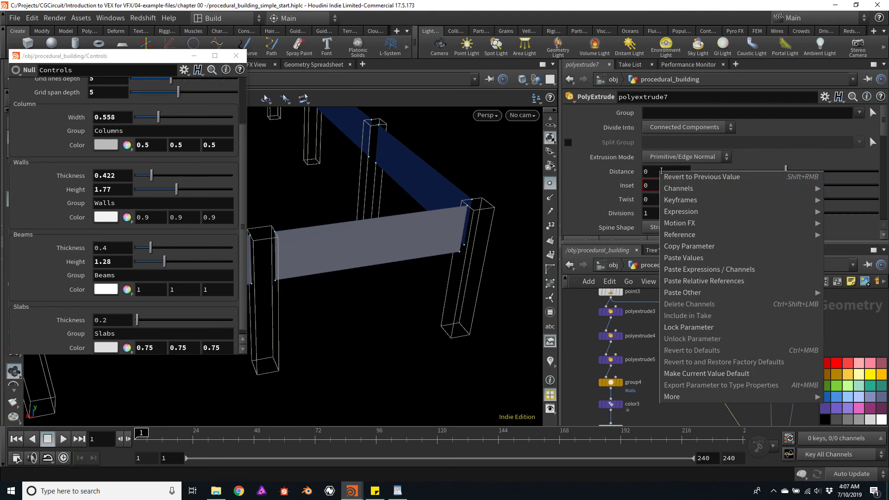
pyautogui.click(728, 282)
pyautogui.click(775, 173)
pyautogui.write('/ ')
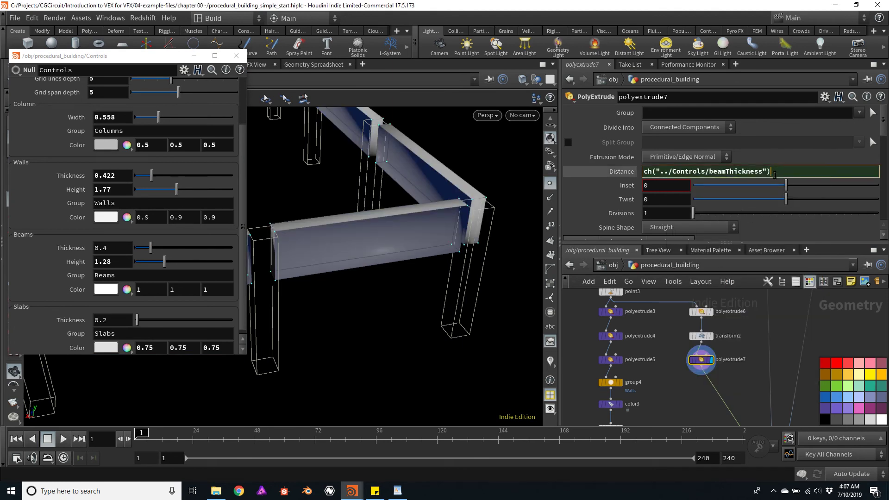
pyautogui.write('2')
pyautogui.press('Return')
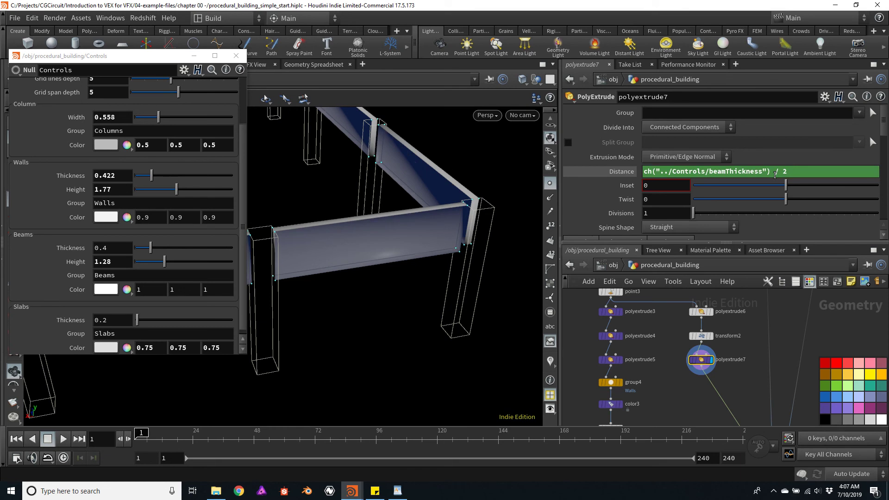
pyautogui.scroll(-5, 775, 175)
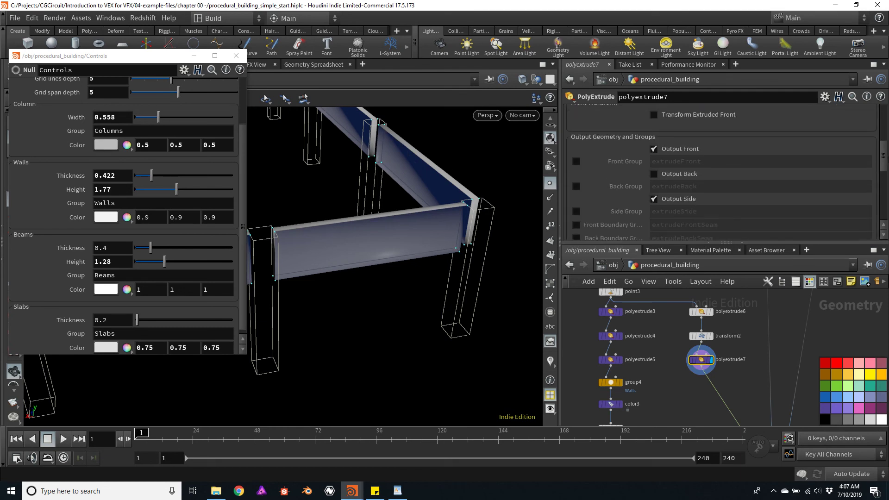
pyautogui.click(654, 174)
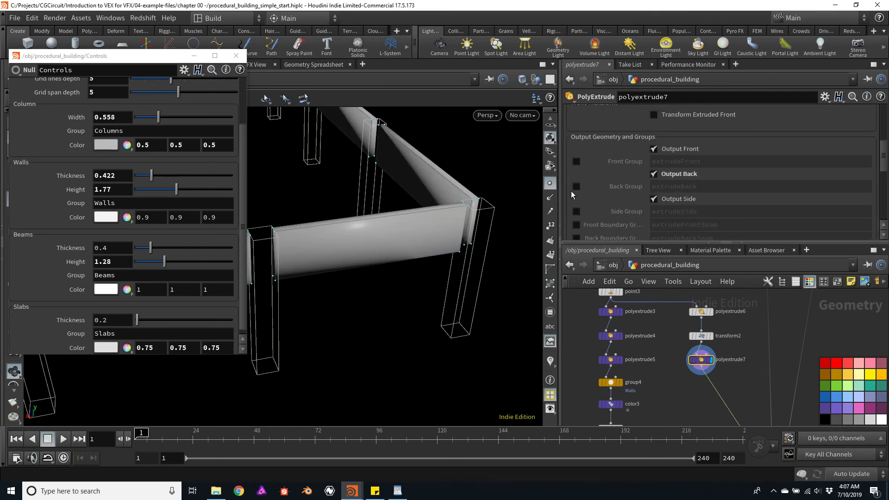
pyautogui.click(577, 187)
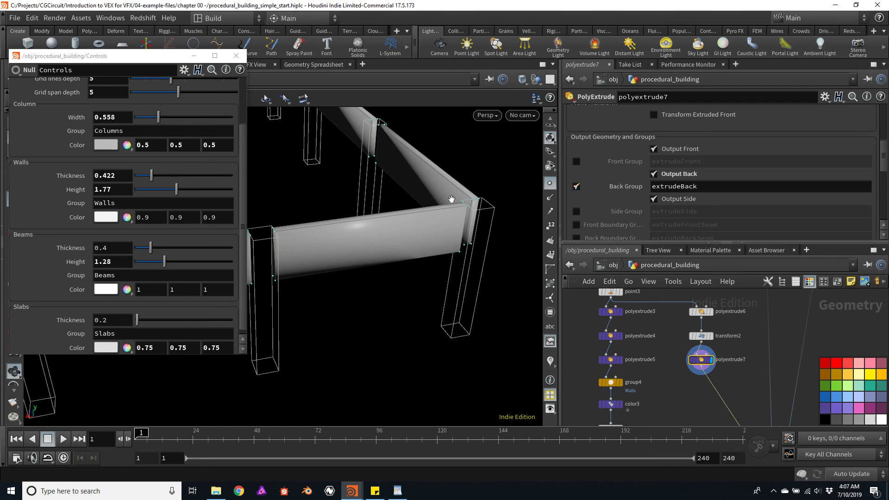
pyautogui.moveTo(452, 199); pyautogui.dragTo(481, 211)
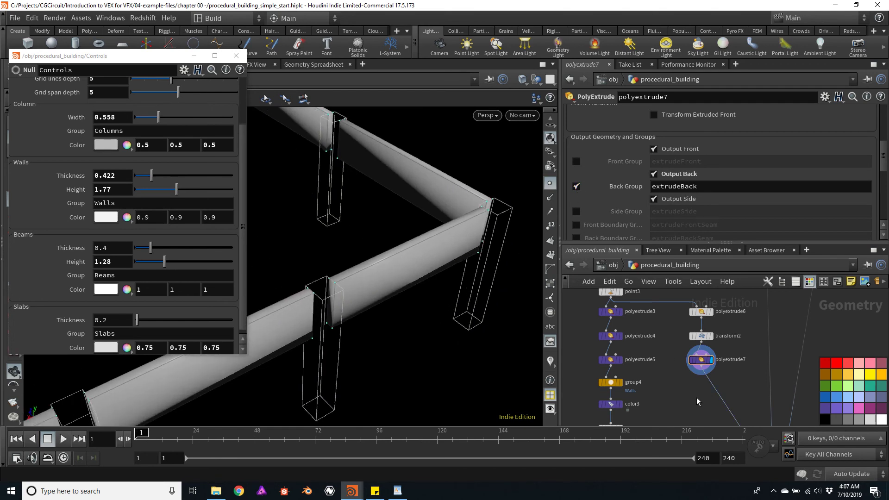
# Add polyextrude8 below polyextrude7, display it, and restrict it to the extrudeBack group
pyautogui.press('Tab')
pyautogui.write('extrud')
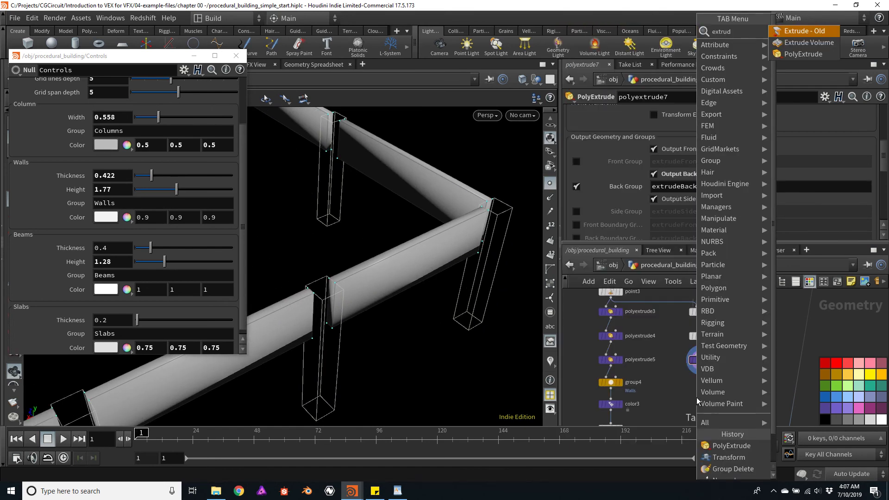
pyautogui.press('Down')
pyautogui.press('Down')
pyautogui.press('Return')
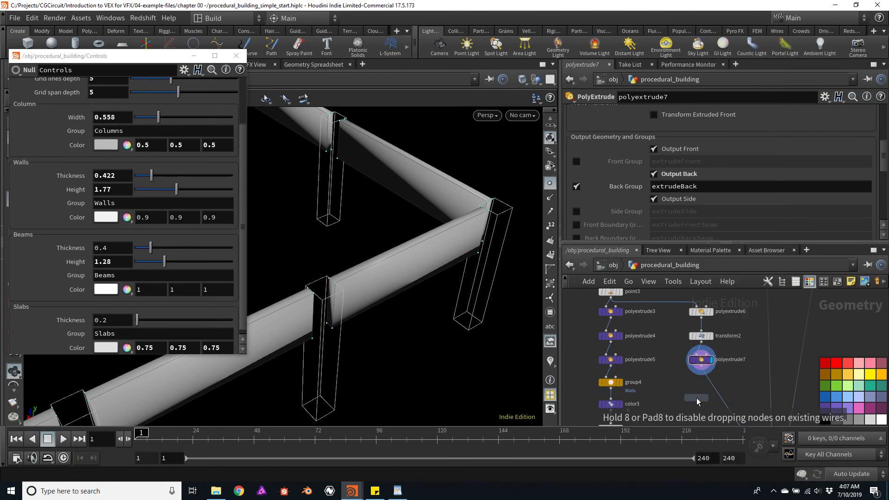
pyautogui.click(708, 390)
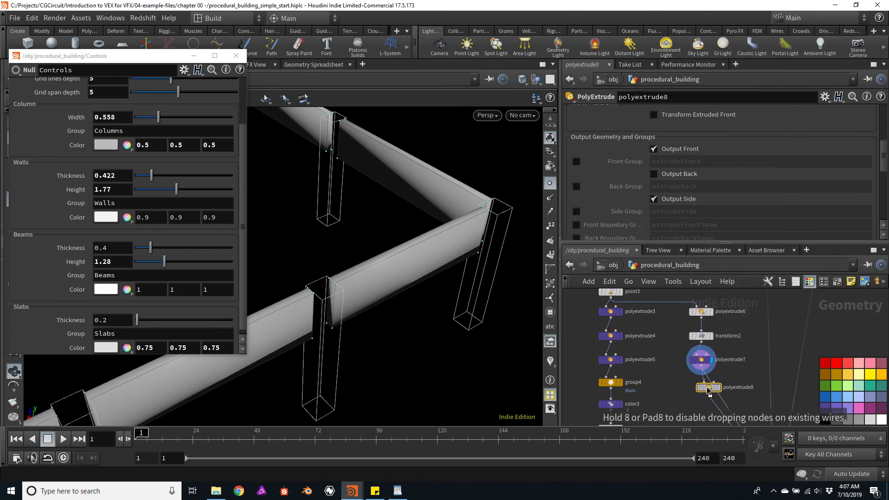
pyautogui.moveTo(710, 393); pyautogui.dragTo(702, 388)
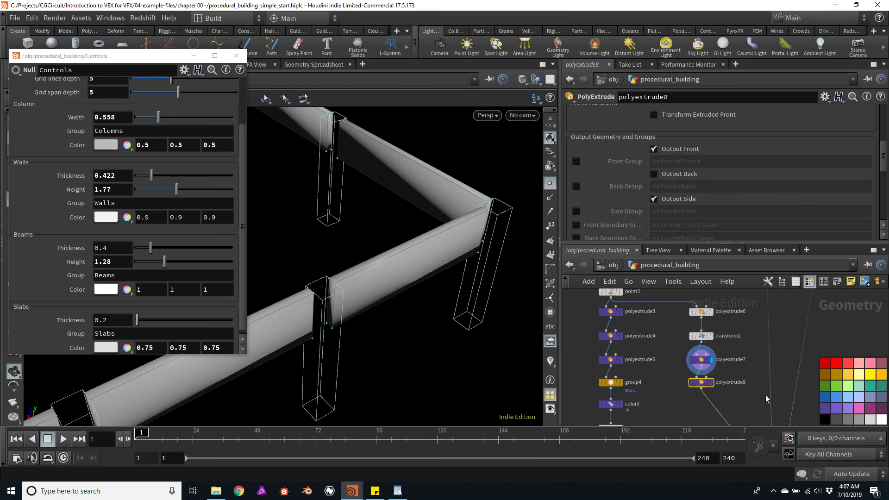
pyautogui.click(711, 382)
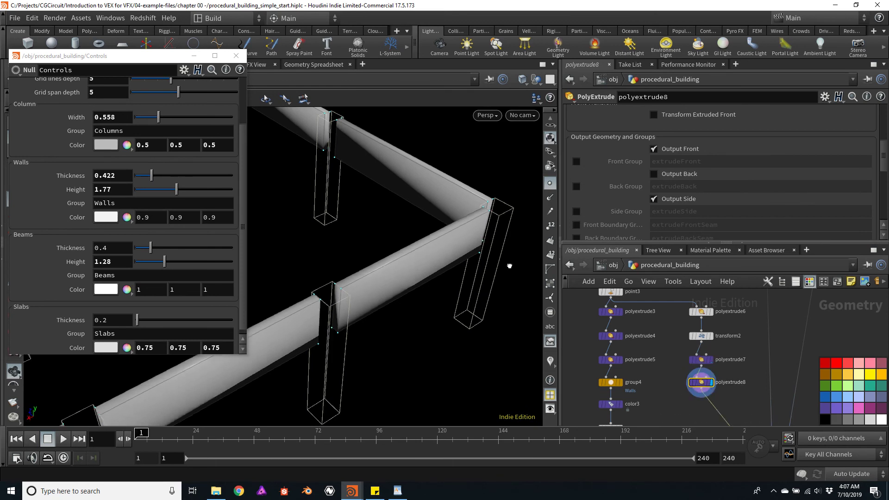
pyautogui.moveTo(510, 266); pyautogui.dragTo(516, 264)
pyautogui.scroll(10, 870, 136)
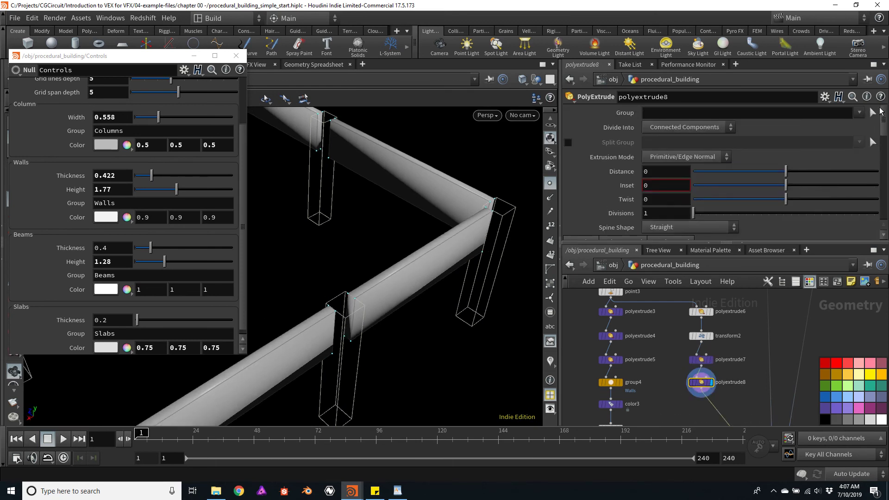
pyautogui.click(859, 112)
pyautogui.click(849, 126)
# Set polyextrude8's Distance to ch("../Controls/beamThickness")/2 as well
pyautogui.rightClick(82, 248)
pyautogui.rightClick(662, 173)
pyautogui.click(728, 273)
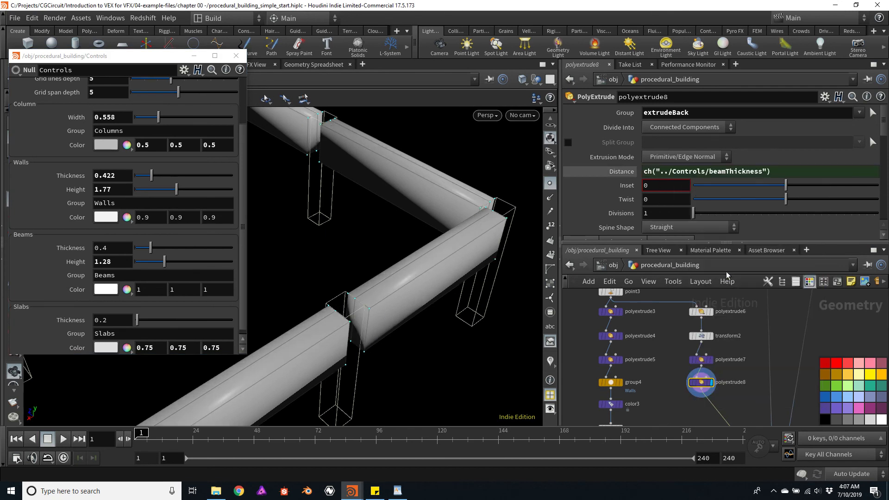
pyautogui.click(782, 176)
pyautogui.write('/ 2')
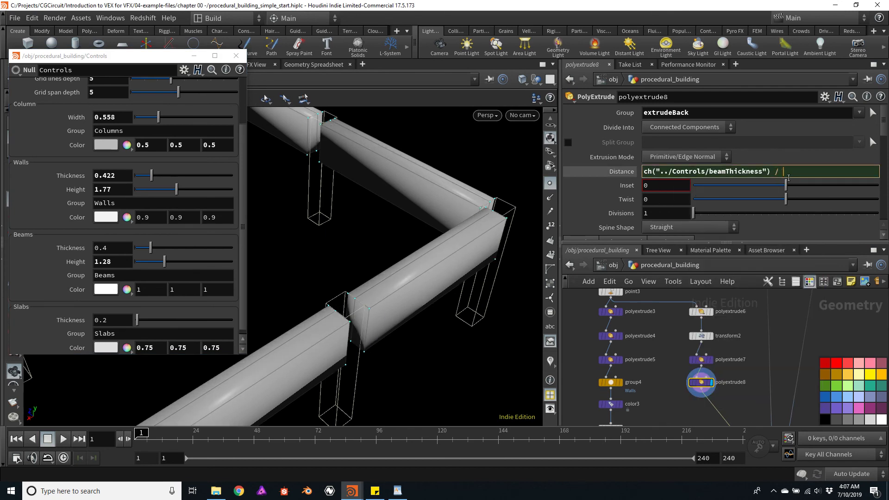
pyautogui.press('Return')
pyautogui.moveTo(431, 214); pyautogui.dragTo(438, 267)
pyautogui.moveTo(677, 409); pyautogui.dragTo(666, 349, button='middle')
# Add a gold group5 node below polyextrude8 with Group Name linked to chs("../Controls/beamGroup")
pyautogui.press('Tab')
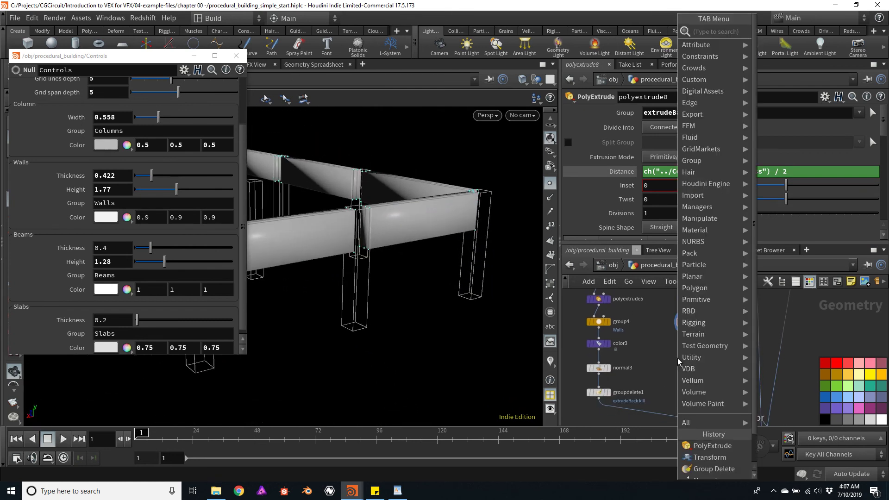
pyautogui.write('group')
pyautogui.press('Return')
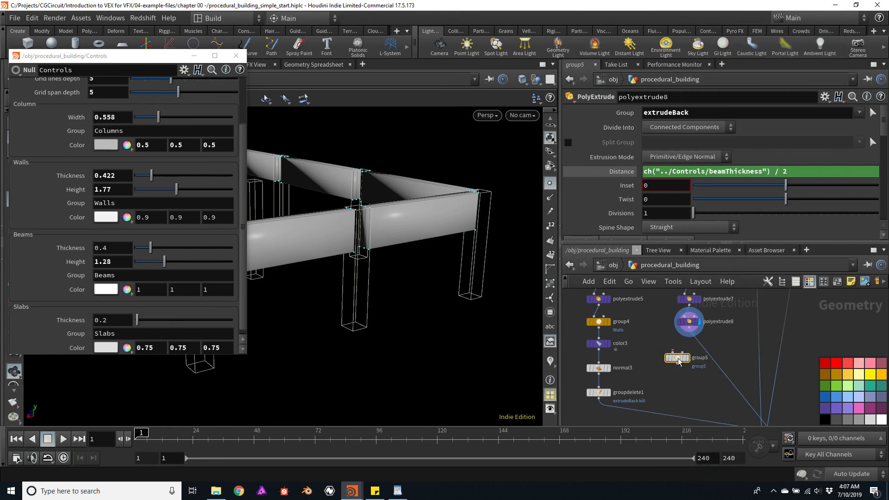
pyautogui.click(677, 358)
pyautogui.moveTo(681, 360); pyautogui.dragTo(688, 349)
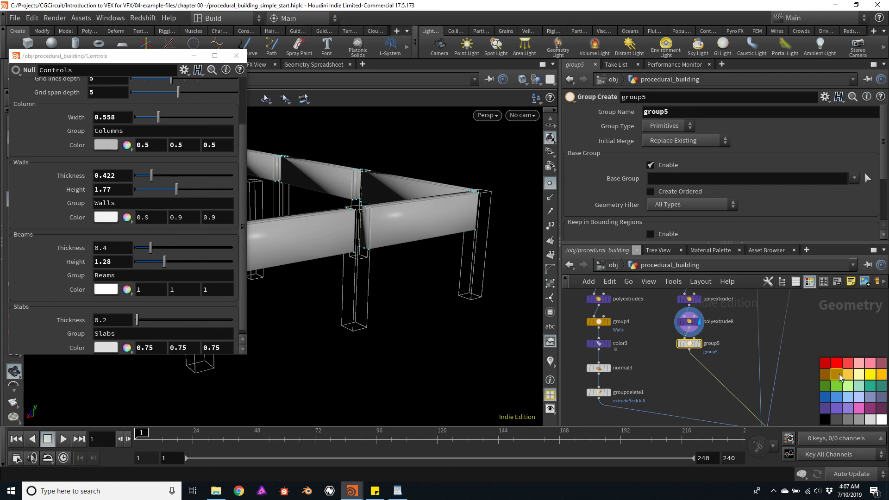
pyautogui.click(836, 373)
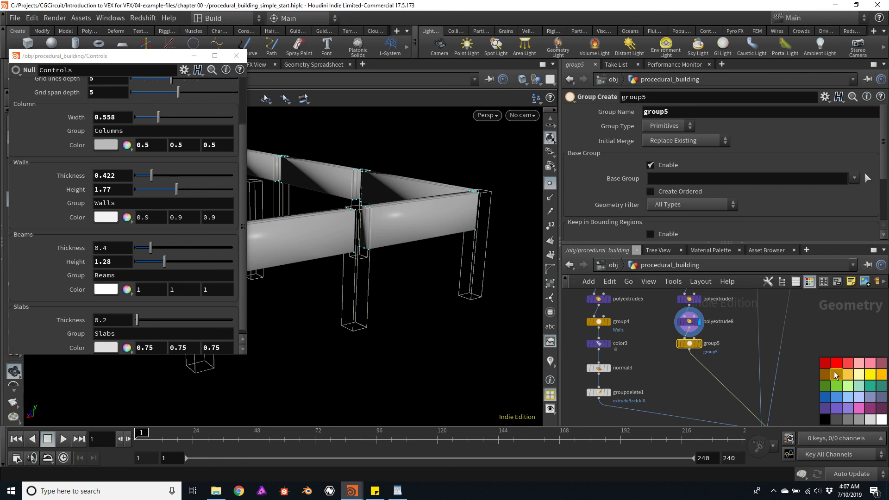
pyautogui.rightClick(81, 277)
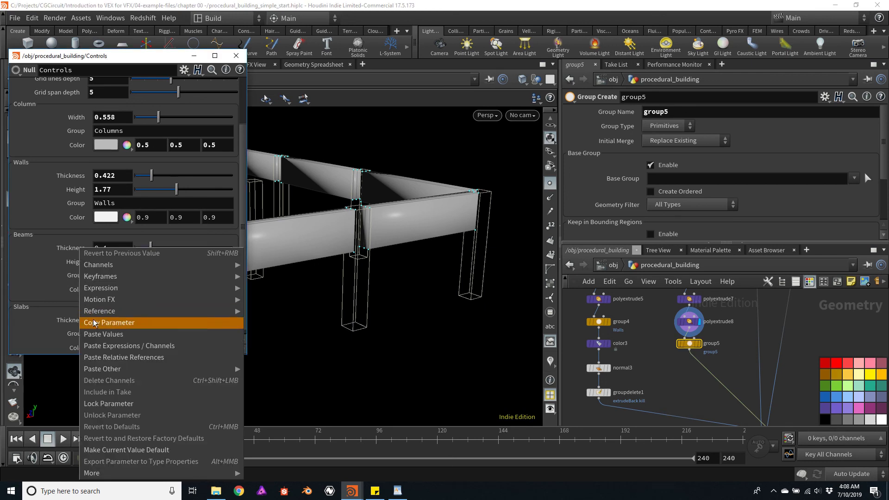
pyautogui.click(240, 323)
pyautogui.click(695, 343)
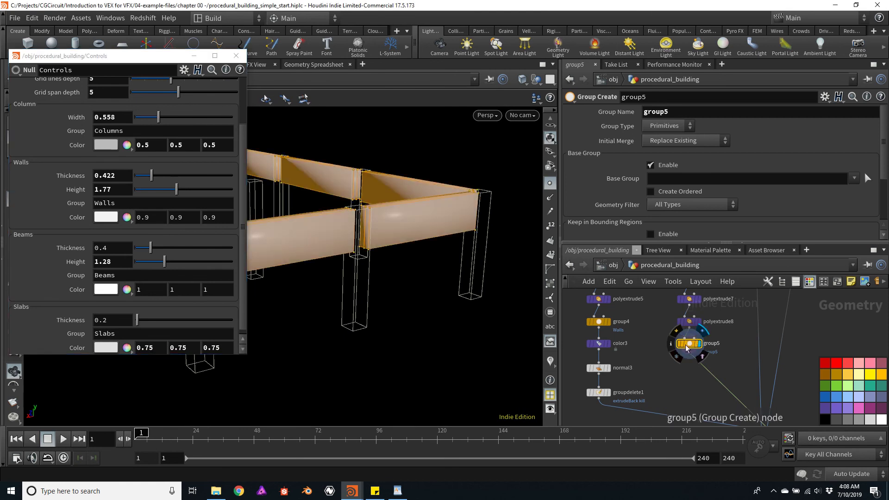
pyautogui.rightClick(618, 113)
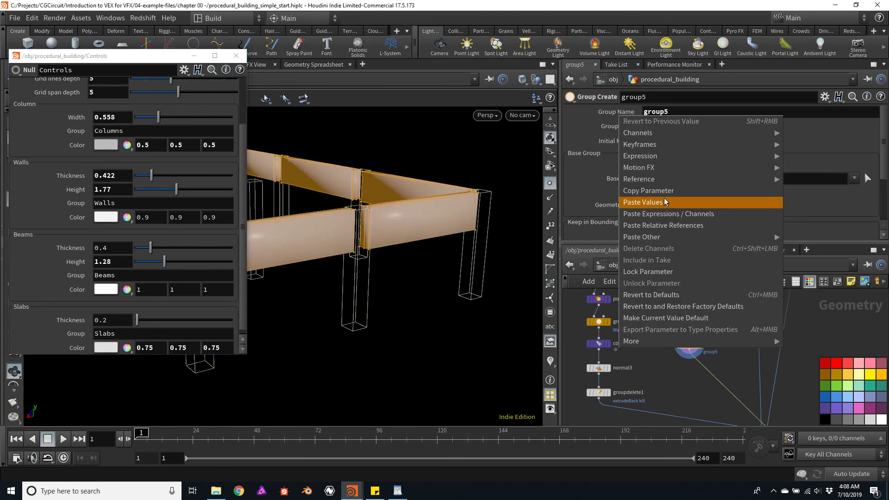
pyautogui.click(674, 226)
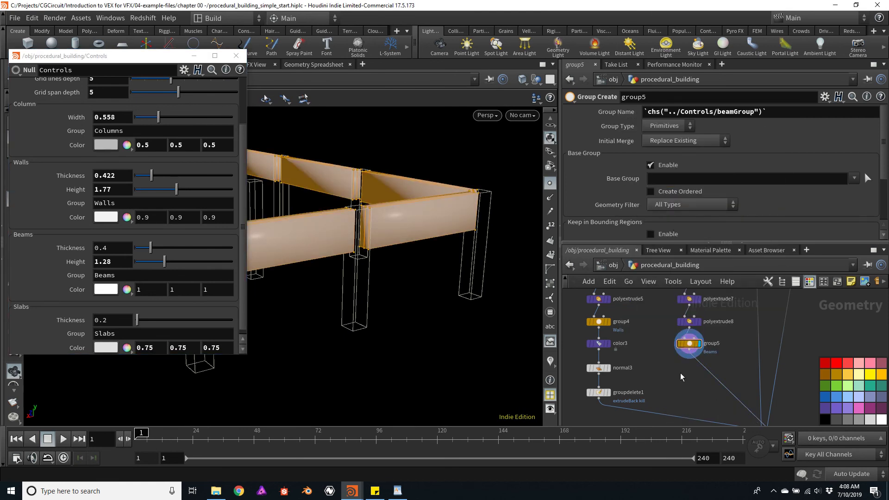
# Add color4 below group5 with its Color referencing the Controls Beams colour, and display it
pyautogui.press('Tab')
pyautogui.write('color')
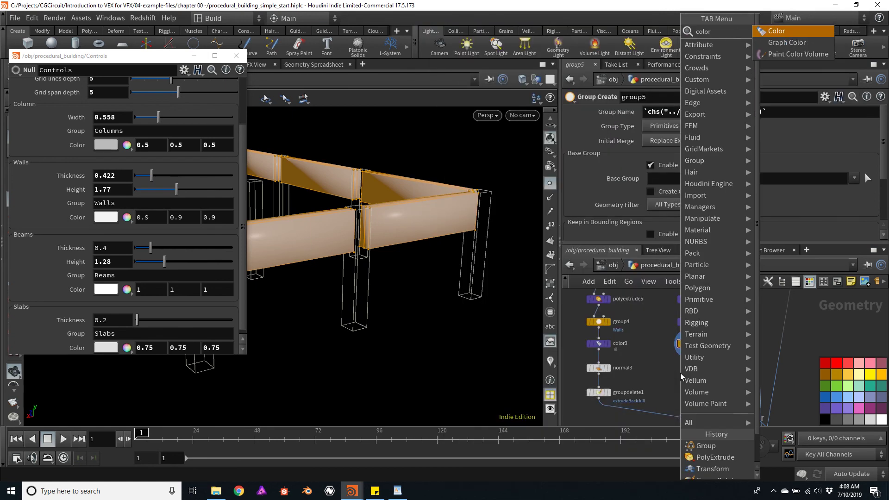
pyautogui.press('Return')
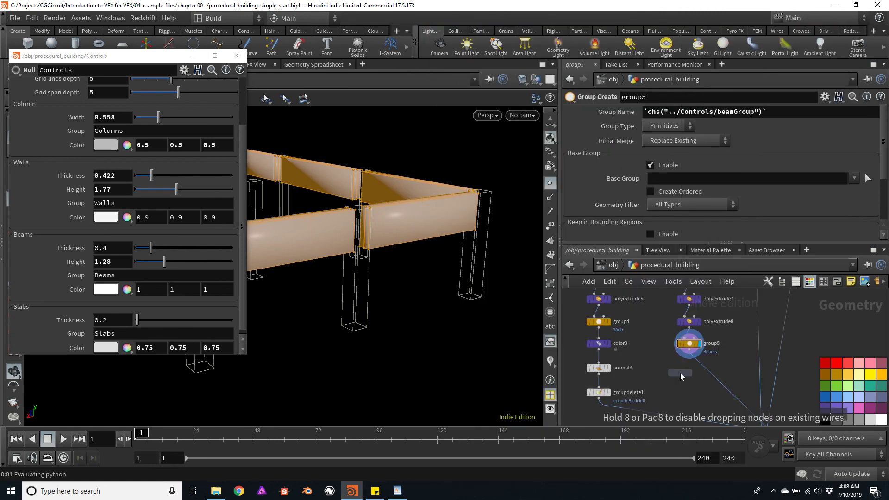
pyautogui.click(681, 376)
pyautogui.moveTo(681, 374)
pyautogui.mouseDown()
pyautogui.moveTo(703, 373)
pyautogui.moveTo(689, 368)
pyautogui.mouseUp()
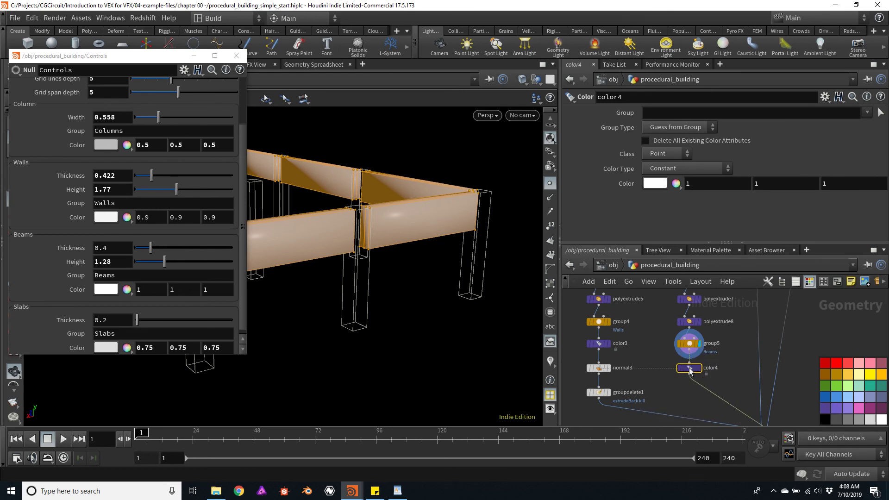
pyautogui.rightClick(82, 290)
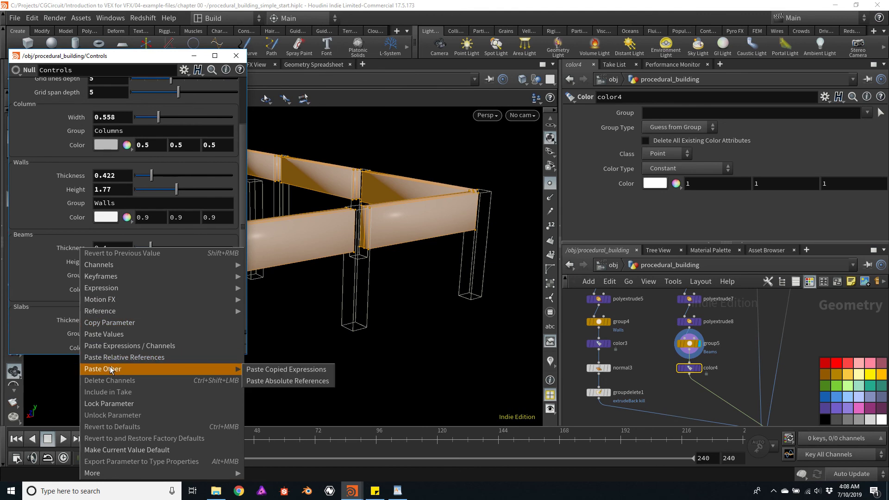
pyautogui.click(110, 322)
pyautogui.click(703, 369)
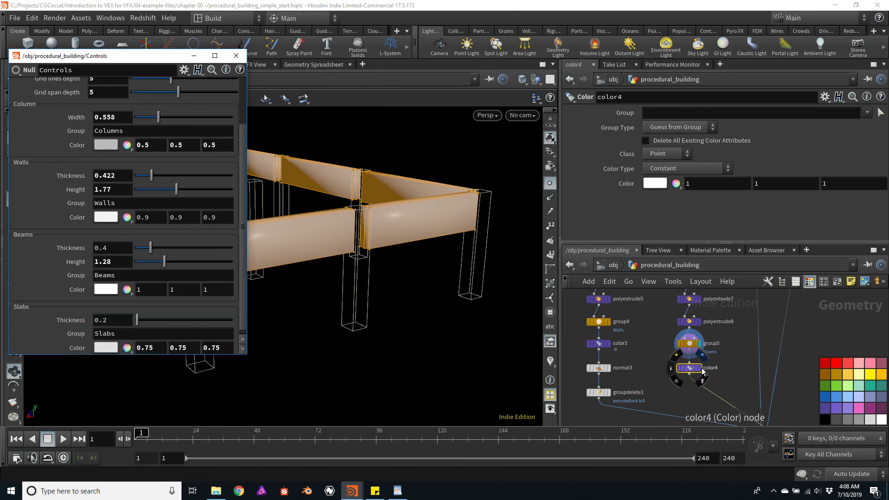
pyautogui.rightClick(625, 185)
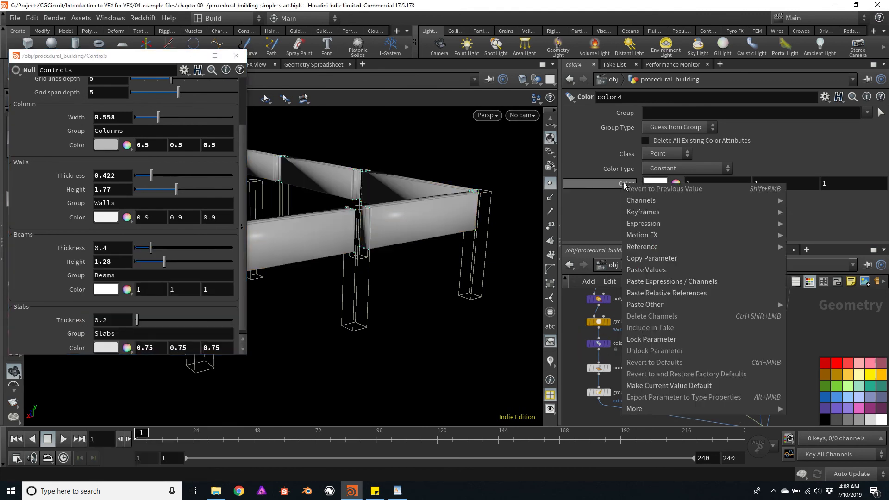
pyautogui.click(686, 295)
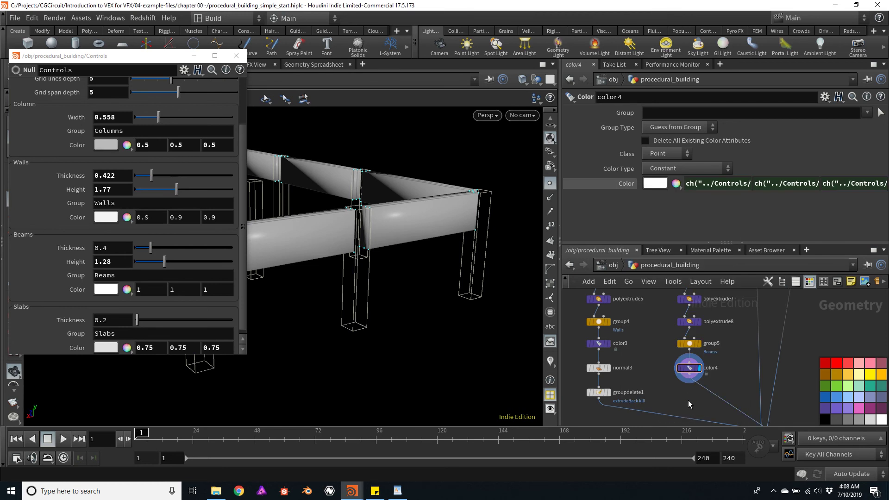
# Add a Normal node (normal4) below color4
pyautogui.press('Tab')
pyautogui.write('nor')
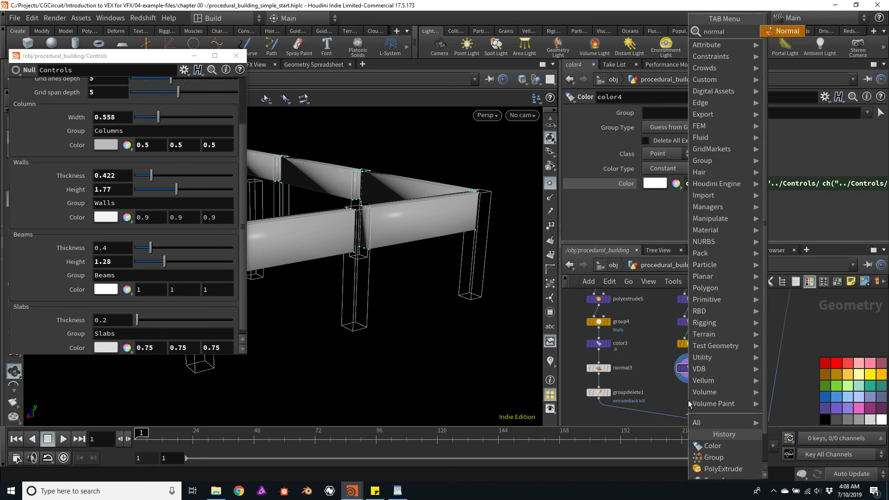
pyautogui.press('Return')
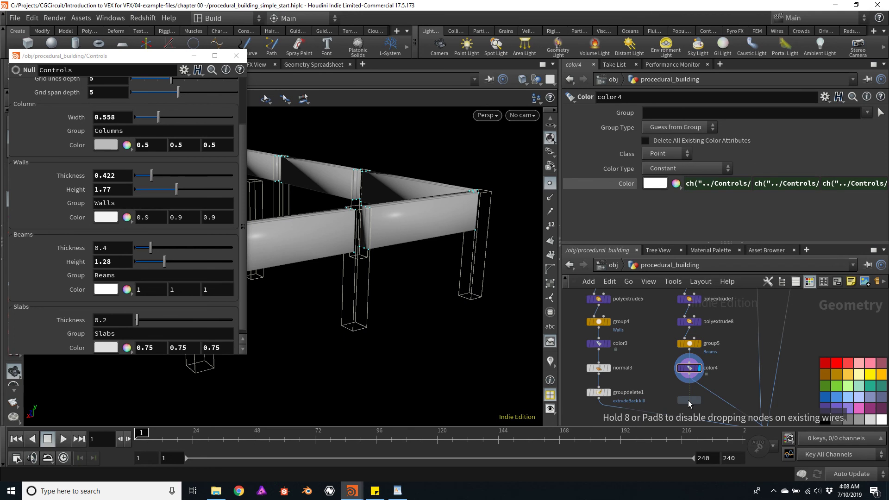
pyautogui.click(690, 401)
pyautogui.moveTo(689, 403)
pyautogui.mouseDown()
pyautogui.moveTo(713, 402)
pyautogui.moveTo(702, 398)
pyautogui.mouseUp()
pyautogui.moveTo(445, 258); pyautogui.dragTo(417, 275)
# Display merge1 with normal4 as its fourth input and hide the point markers
pyautogui.moveTo(792, 366); pyautogui.dragTo(708, 275, button='middle')
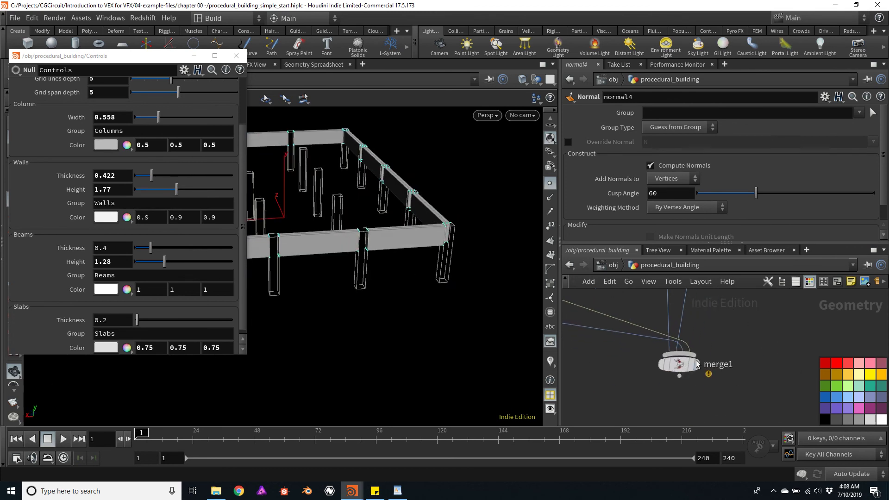
pyautogui.click(682, 369)
pyautogui.click(682, 369)
pyautogui.moveTo(452, 218); pyautogui.dragTo(422, 205)
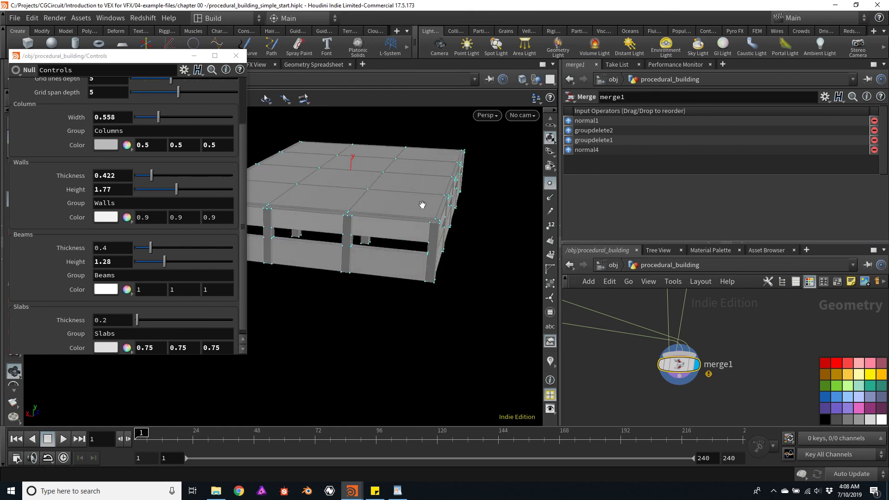
pyautogui.click(551, 185)
pyautogui.moveTo(468, 178); pyautogui.dragTo(421, 240)
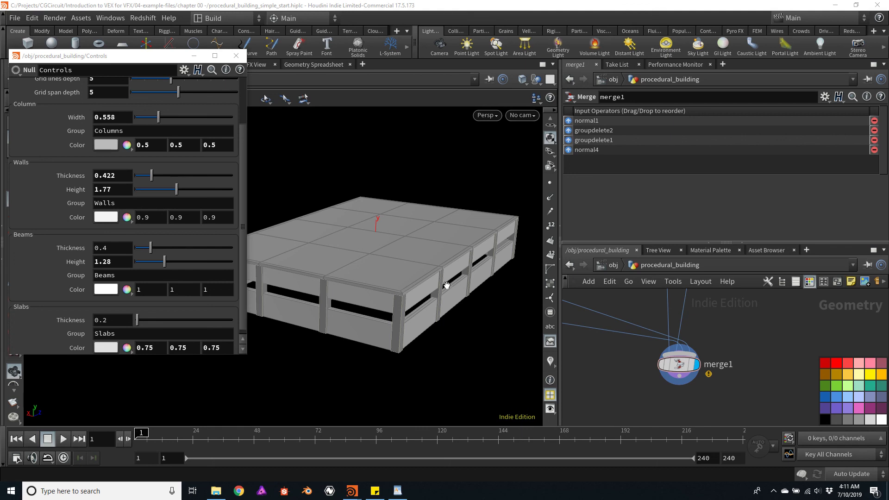
# Drag the Controls sliders: column width 0.509, wall height 1.01, beam height 0.75, beam thickness 0.373
pyautogui.moveTo(212, 358); pyautogui.dragTo(209, 422)
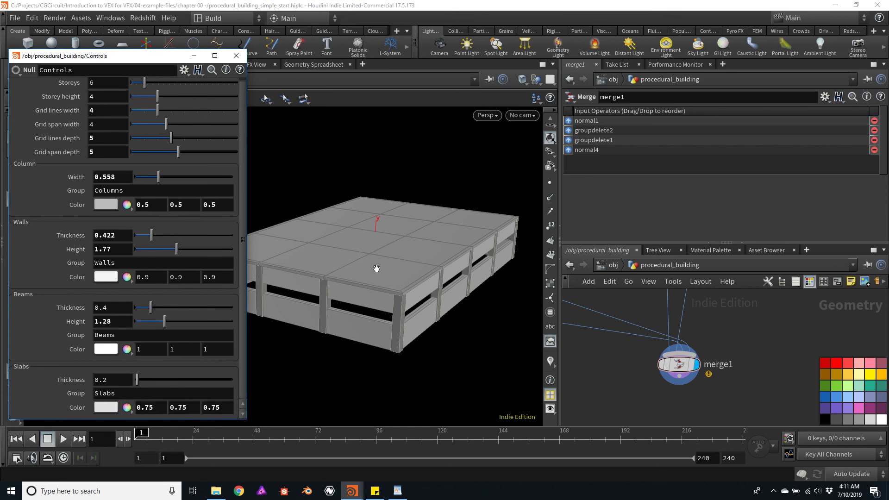
pyautogui.scroll(-6, 376, 269)
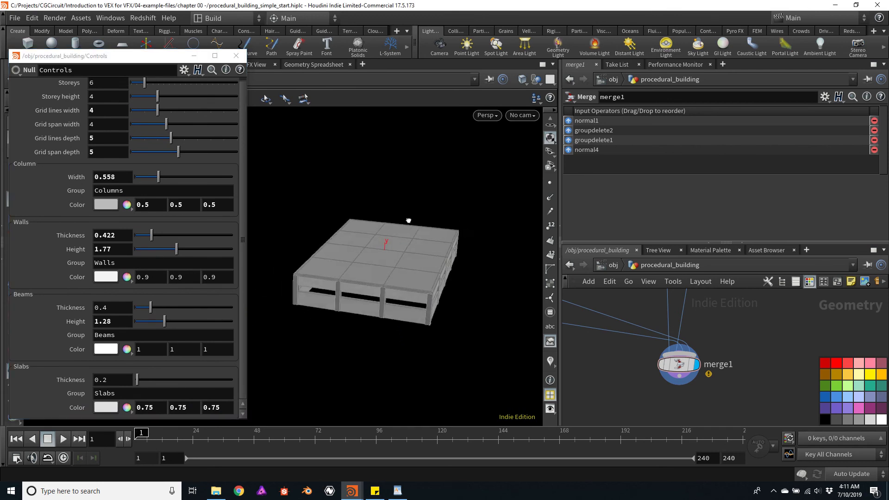
pyautogui.moveTo(409, 221); pyautogui.dragTo(280, 193)
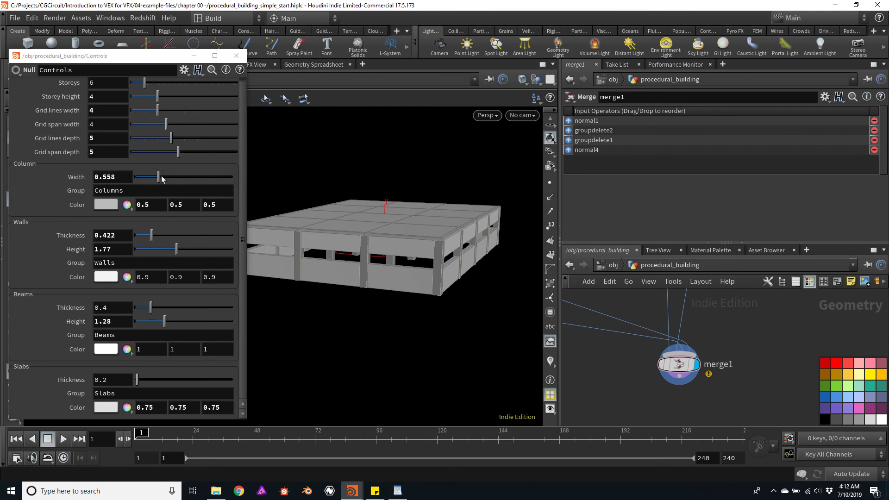
pyautogui.moveTo(162, 178); pyautogui.dragTo(157, 179)
pyautogui.moveTo(150, 239)
pyautogui.mouseDown()
pyautogui.moveTo(166, 236)
pyautogui.moveTo(151, 236)
pyautogui.moveTo(171, 249)
pyautogui.moveTo(158, 249)
pyautogui.mouseUp()
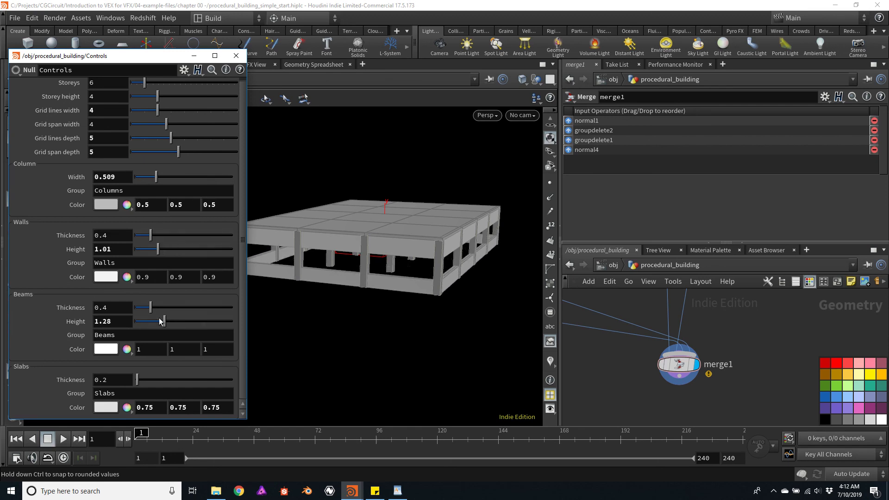
pyautogui.moveTo(164, 324); pyautogui.dragTo(155, 321)
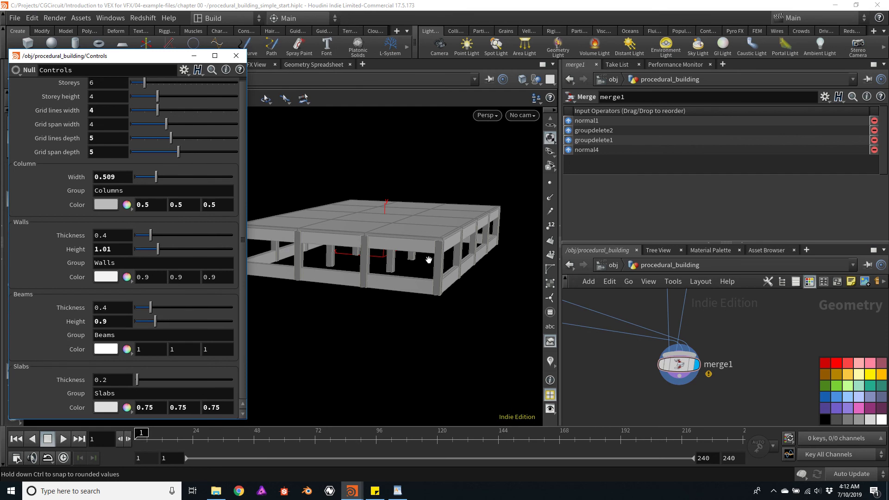
pyautogui.moveTo(423, 258); pyautogui.dragTo(411, 212)
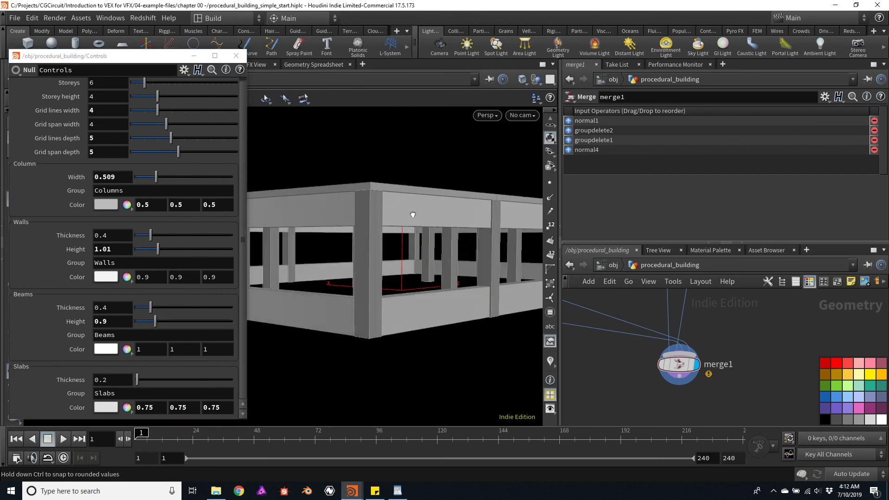
pyautogui.moveTo(155, 321)
pyautogui.mouseDown()
pyautogui.moveTo(140, 322)
pyautogui.moveTo(152, 325)
pyautogui.moveTo(174, 309)
pyautogui.moveTo(150, 318)
pyautogui.mouseUp()
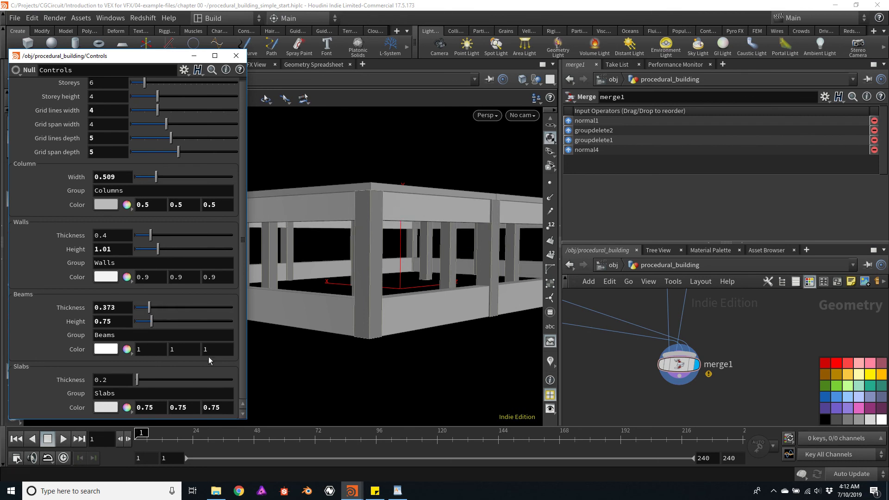
# Set the Beams Color to a light grey of 0.6667
pyautogui.click(106, 350)
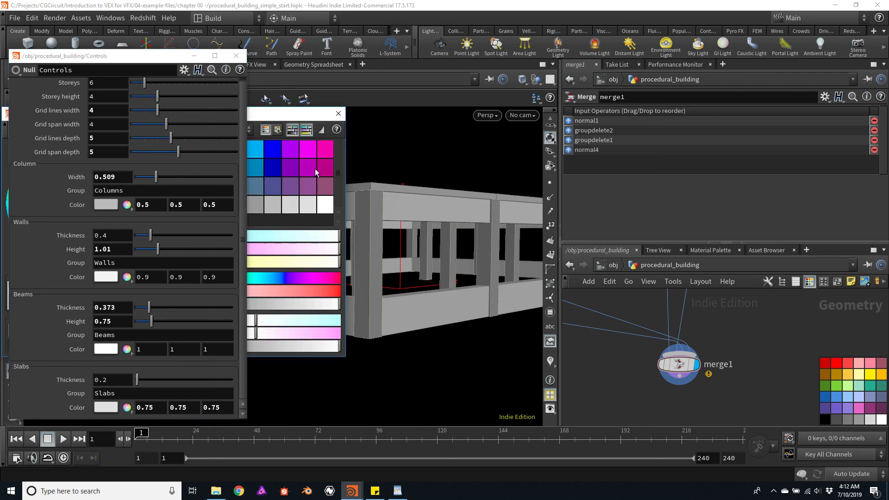
pyautogui.click(260, 209)
pyautogui.click(284, 209)
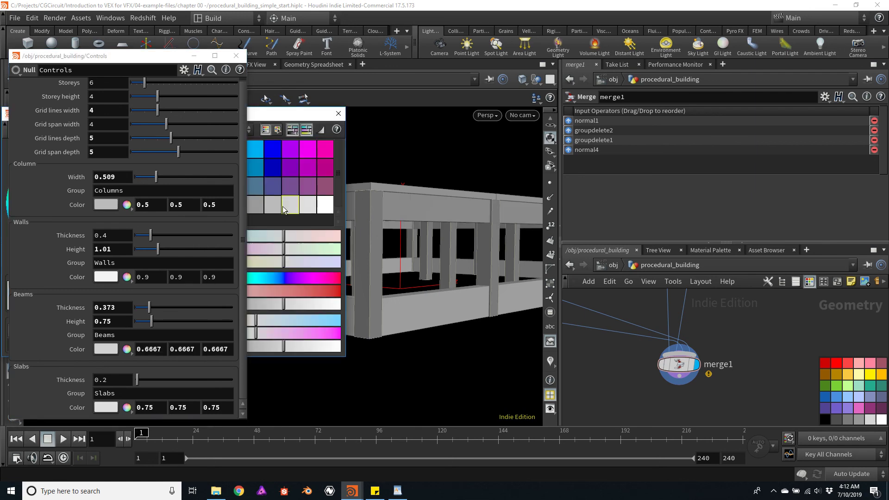
pyautogui.click(338, 113)
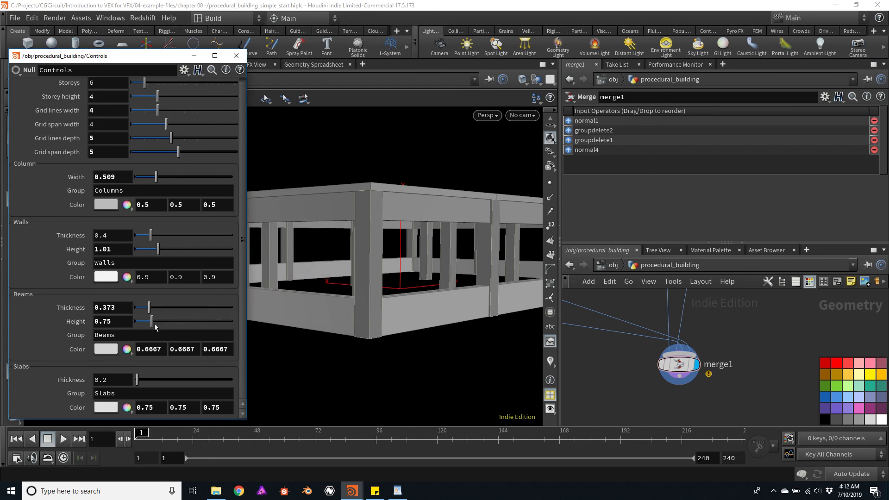
# Rename the Beams Group to GG, verify it in merge1's info, then restore it to Beams
pyautogui.doubleClick(125, 337)
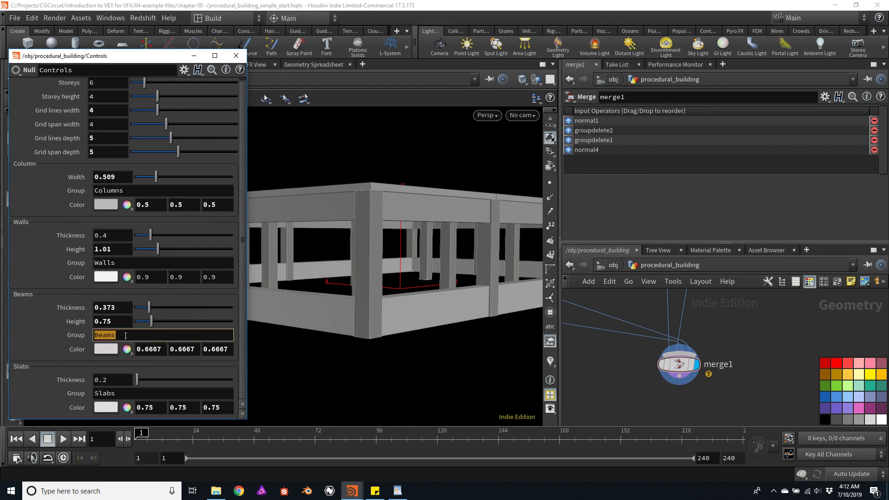
pyautogui.write('GG')
pyautogui.press('Return')
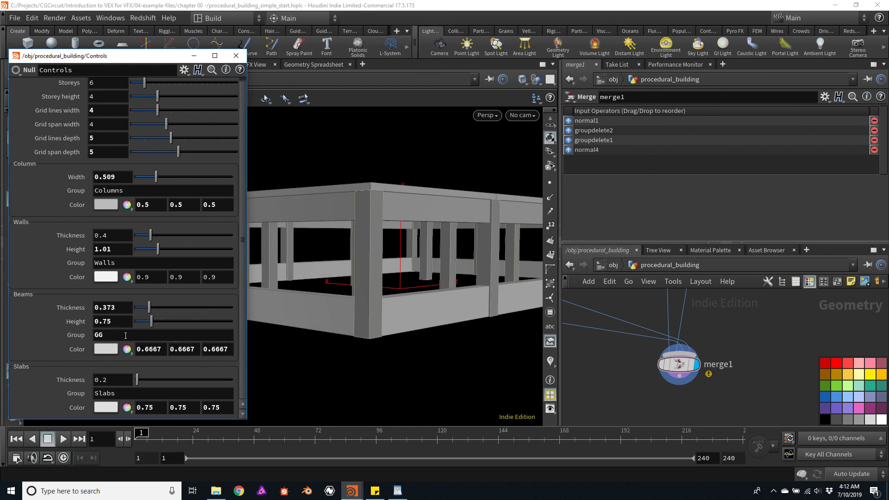
pyautogui.moveTo(677, 371)
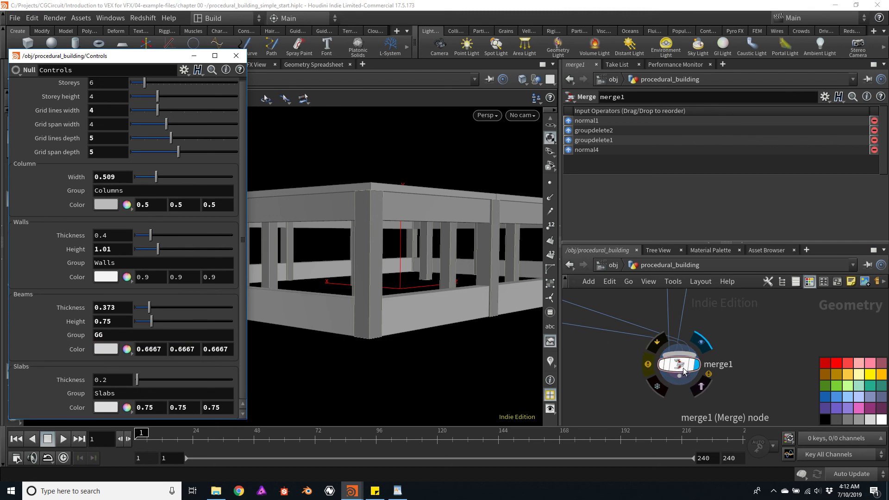
pyautogui.click(650, 365)
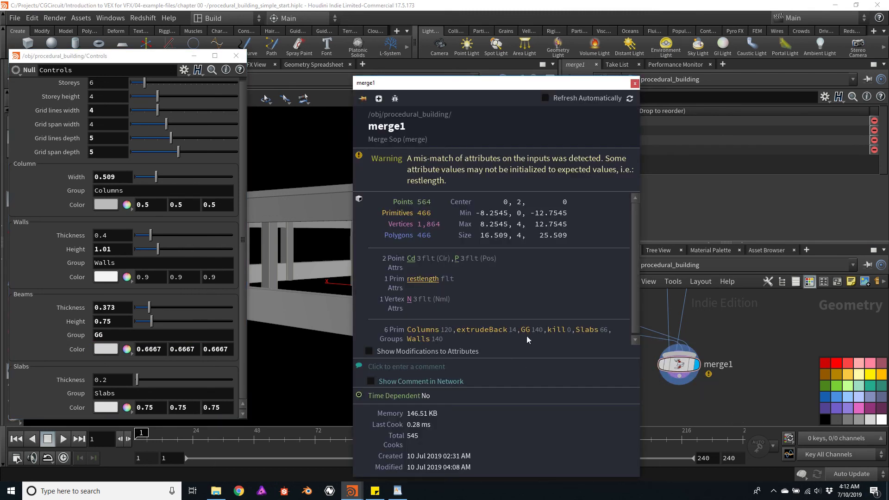
pyautogui.click(635, 84)
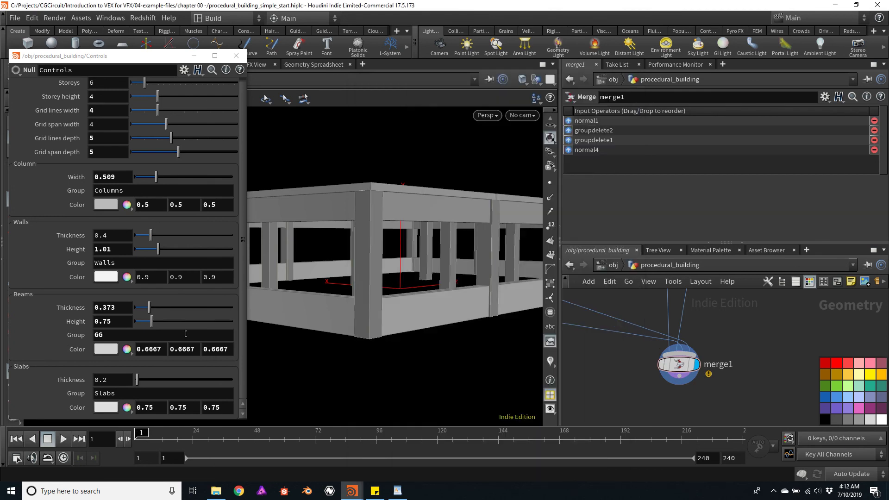
pyautogui.doubleClick(143, 331)
pyautogui.write('Beams')
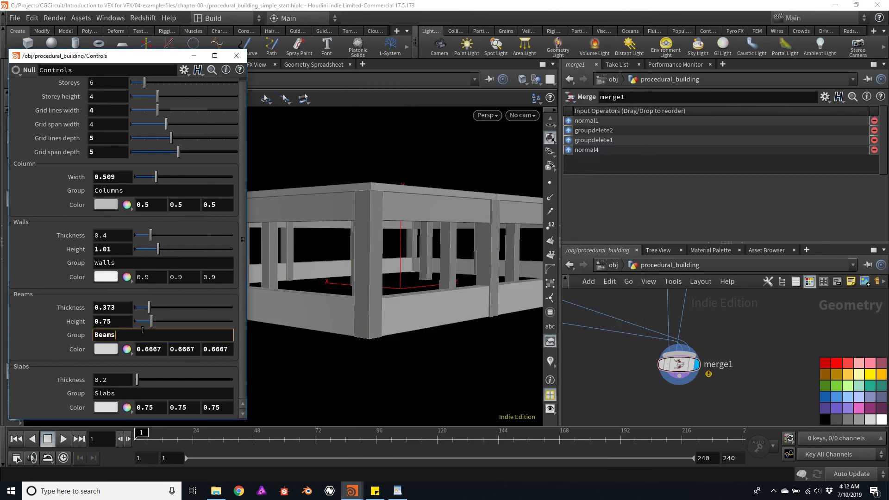
pyautogui.press('Return')
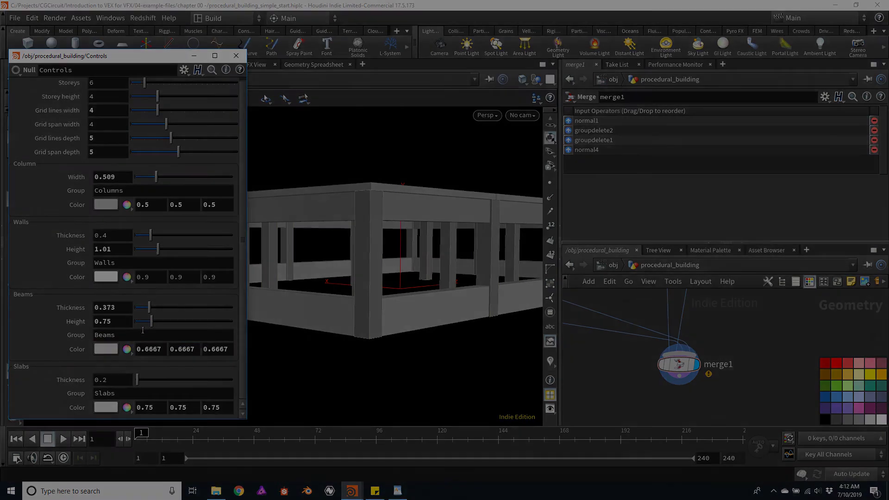